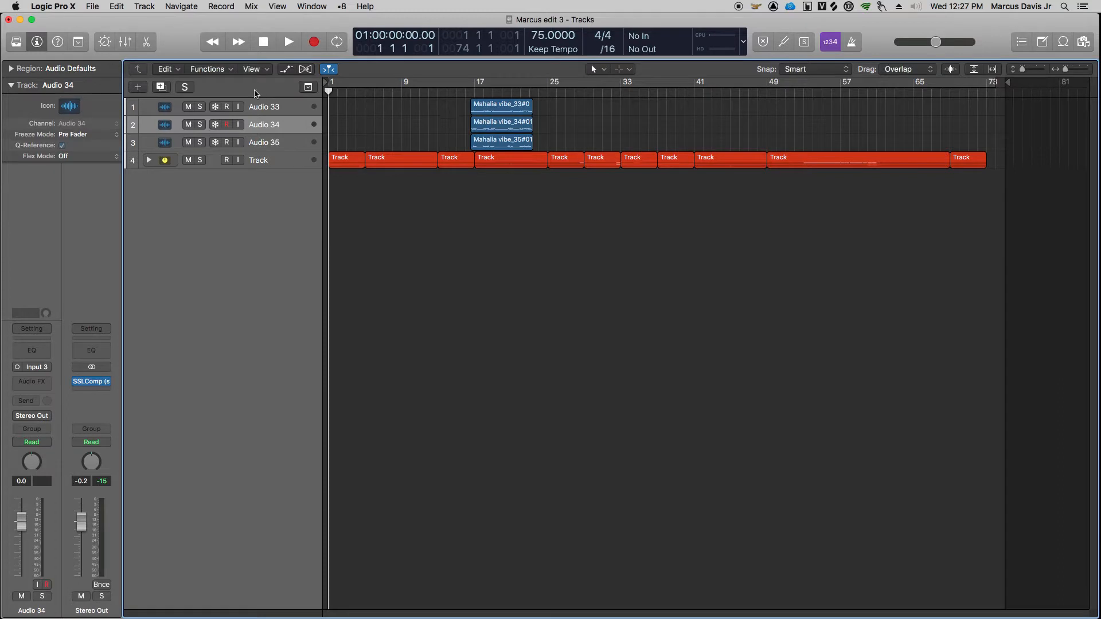
- Review the advanced tool options in the preferences and briefly show the Flex controls on the tracks
click(60, 6)
mouse_move(66, 39)
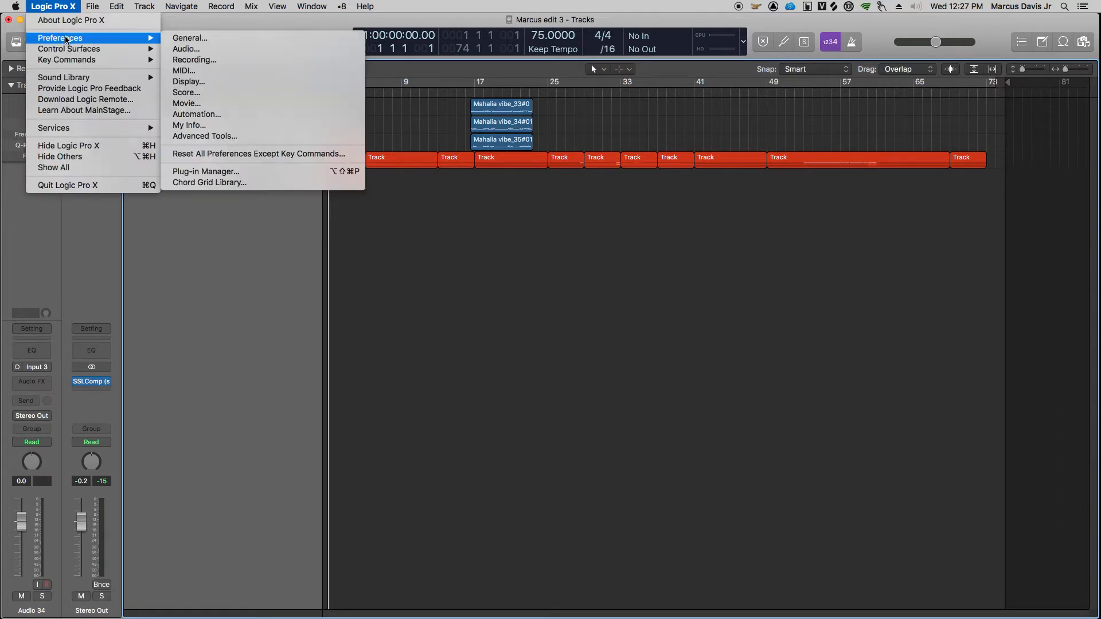
click(202, 39)
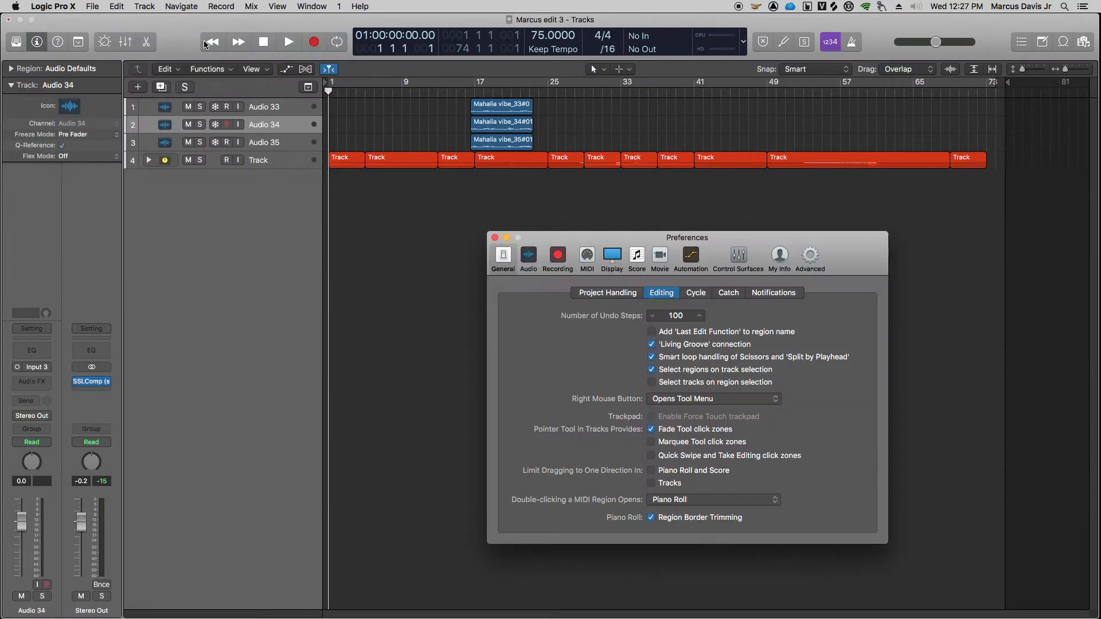
click(810, 258)
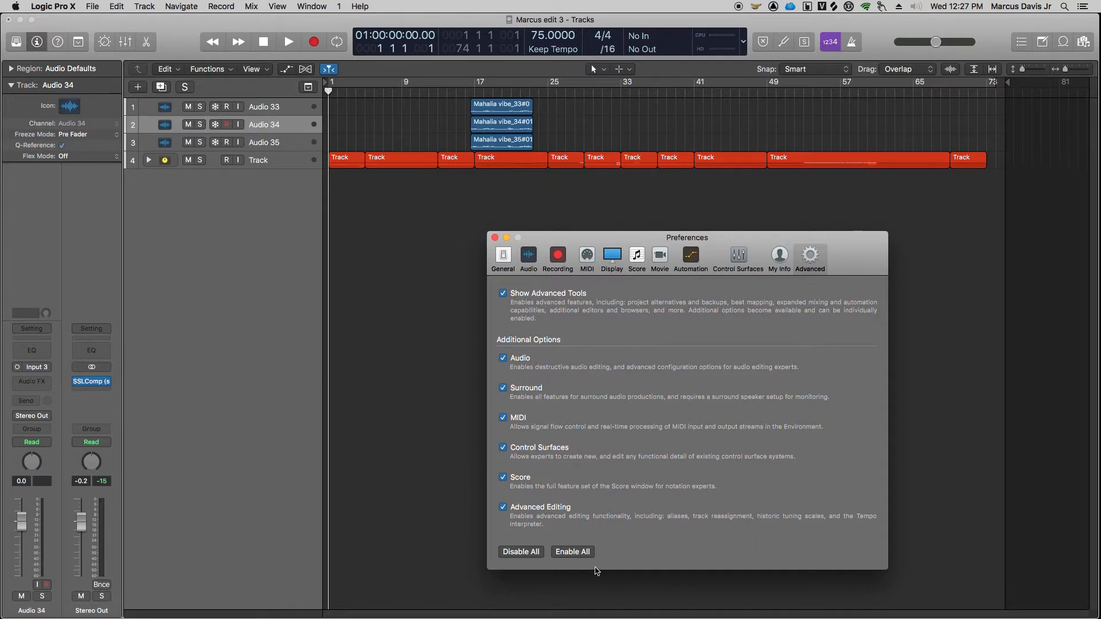
click(494, 238)
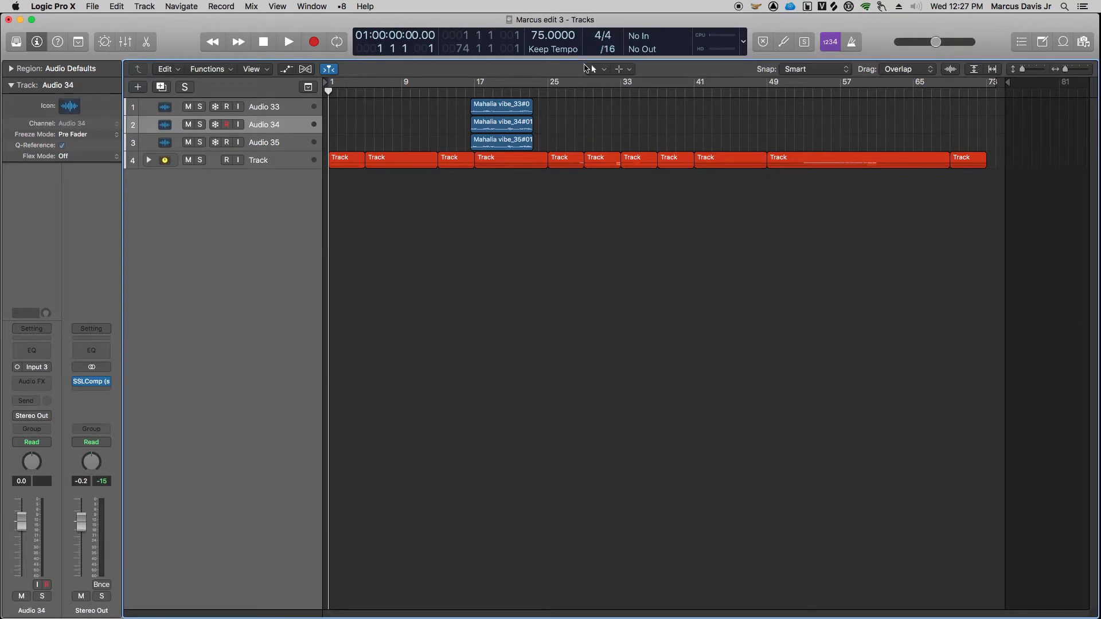
click(306, 70)
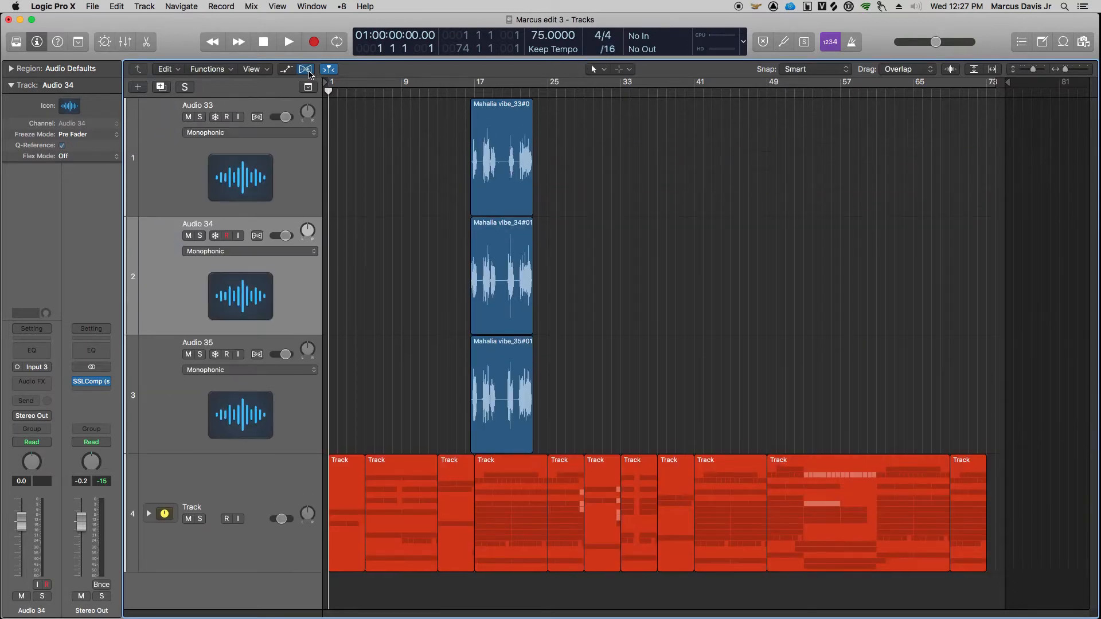
click(307, 72)
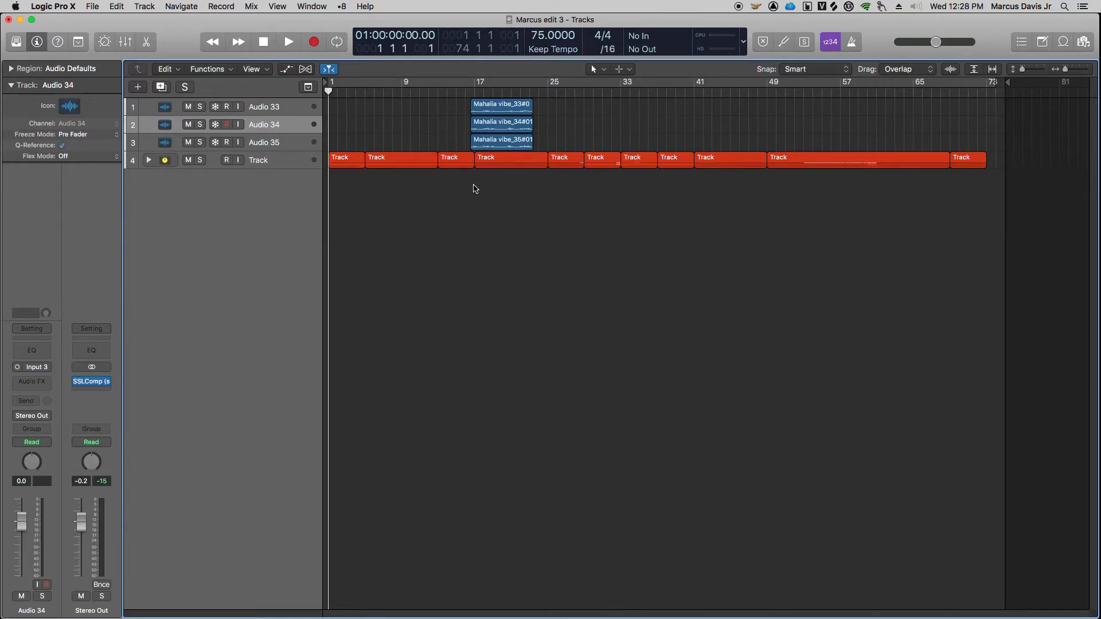
- Play the vocal regions together with the instrumental from bar 16
click(466, 90)
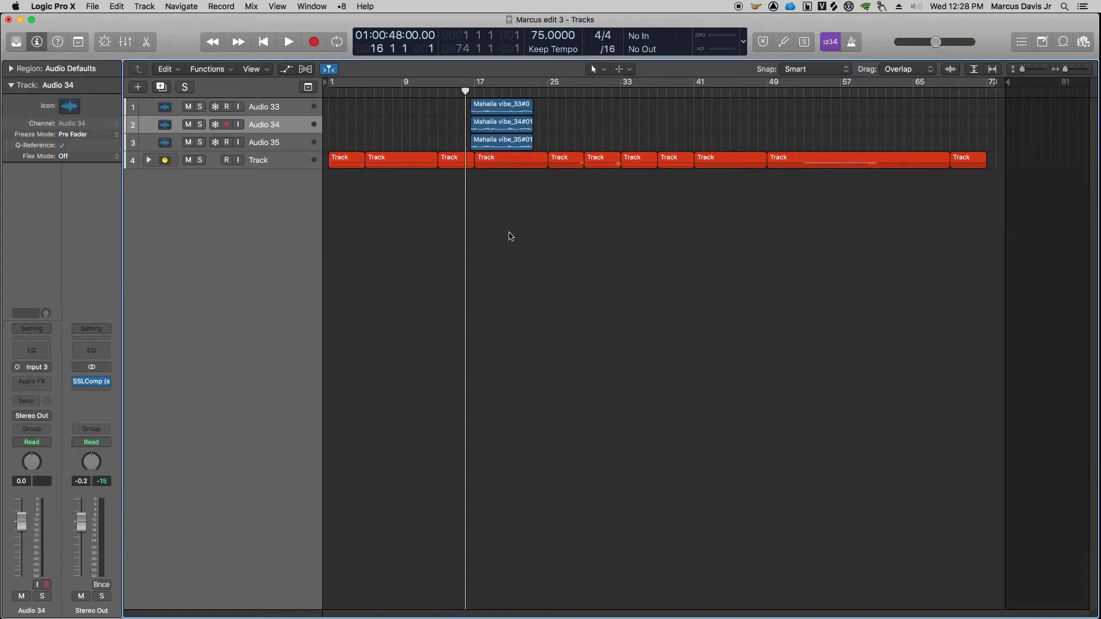
key(space)
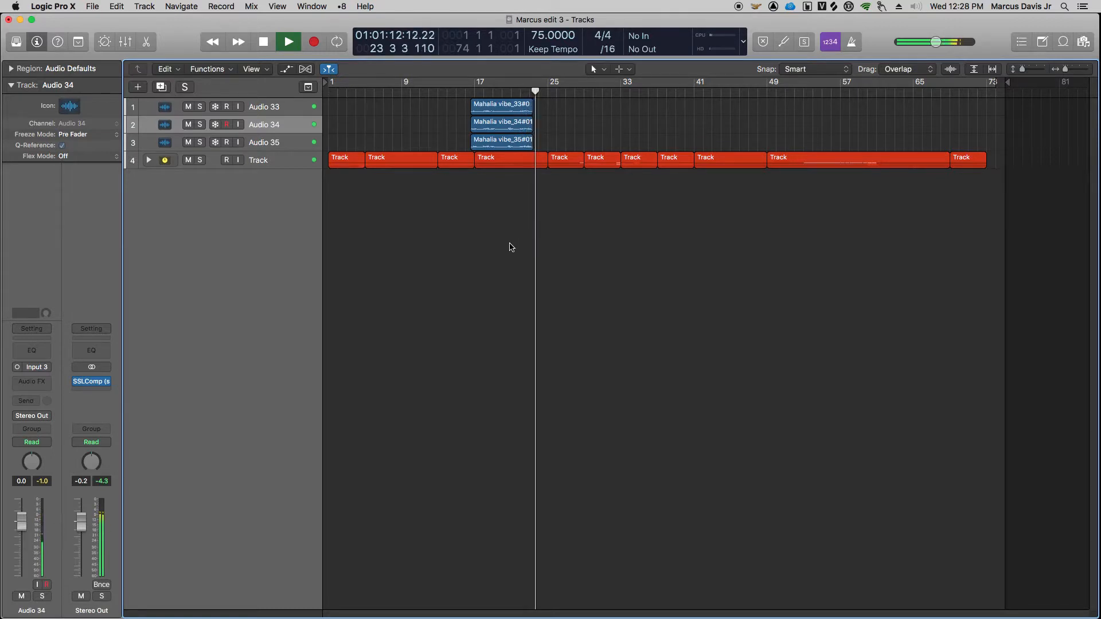
key(space)
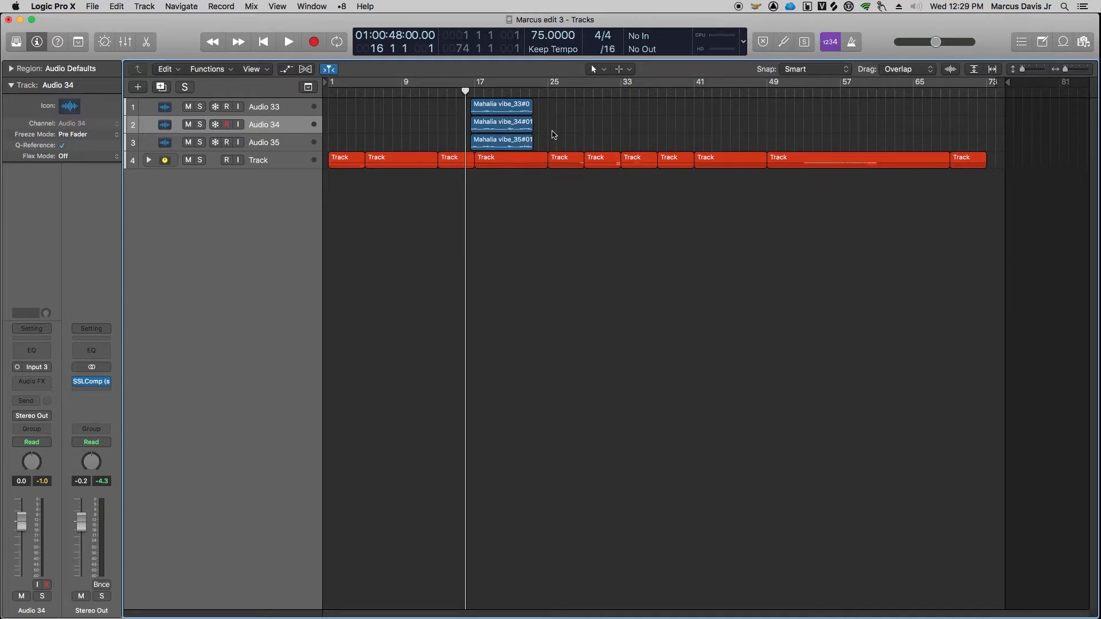
click(297, 128)
click(295, 143)
click(296, 128)
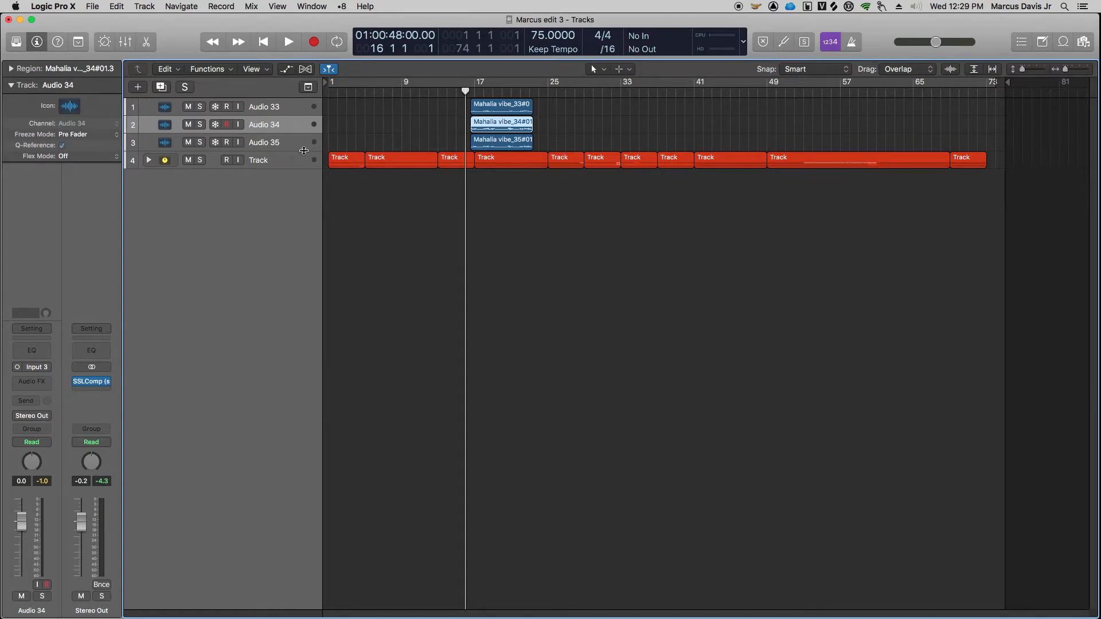
click(302, 136)
click(308, 127)
- Rename the tracks Audio 33, Audio 34 and Audio 35 to C, R and L respectively
click(292, 108)
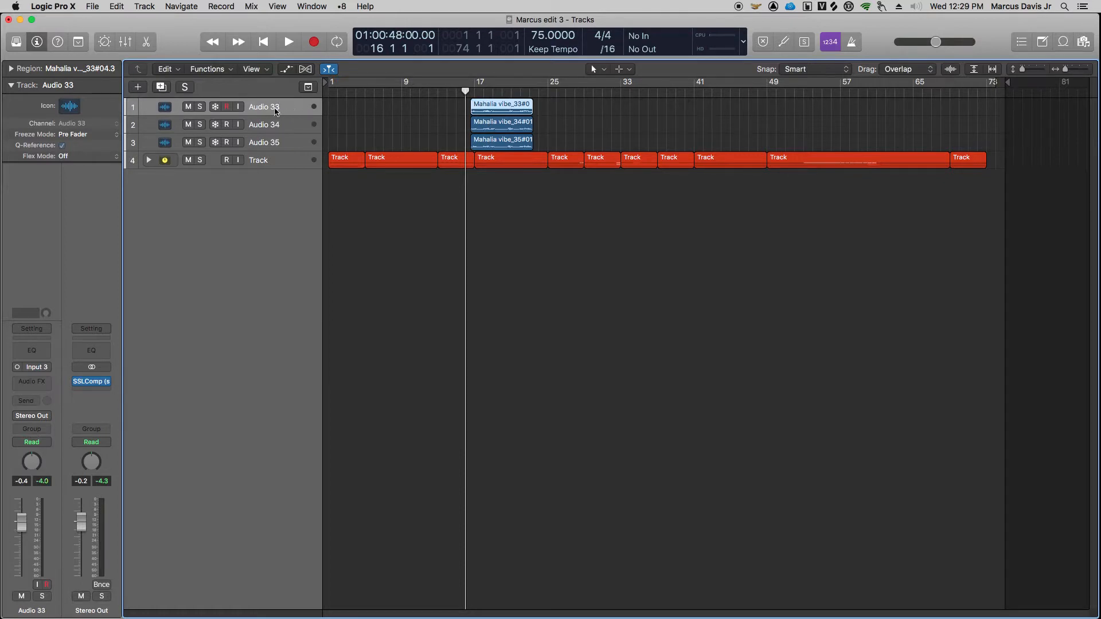
double_click(279, 106)
text(C)
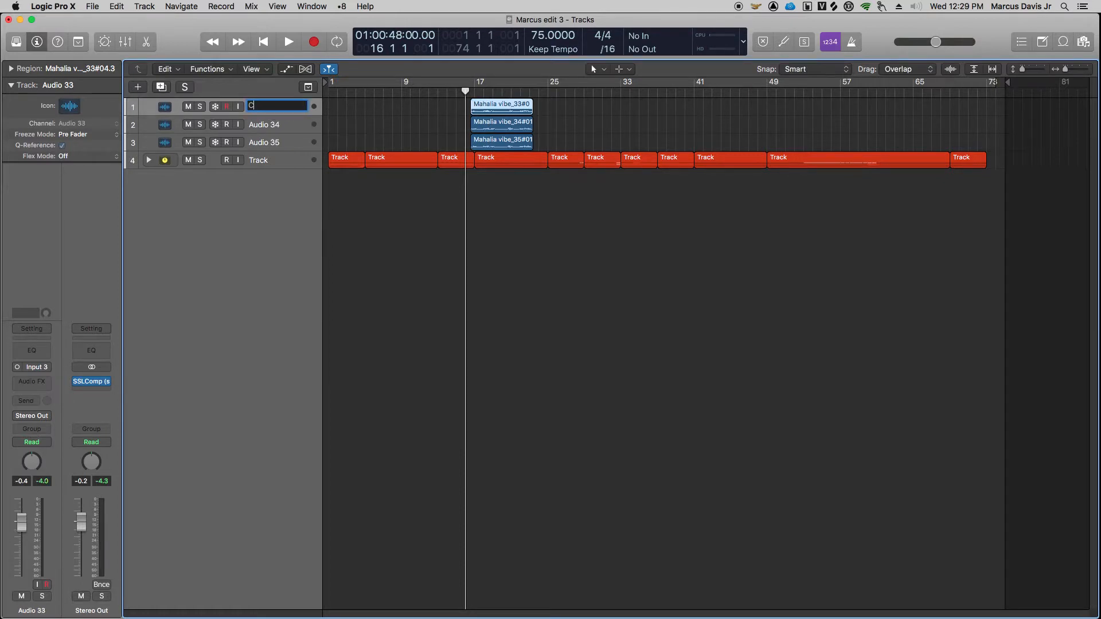
key(Return)
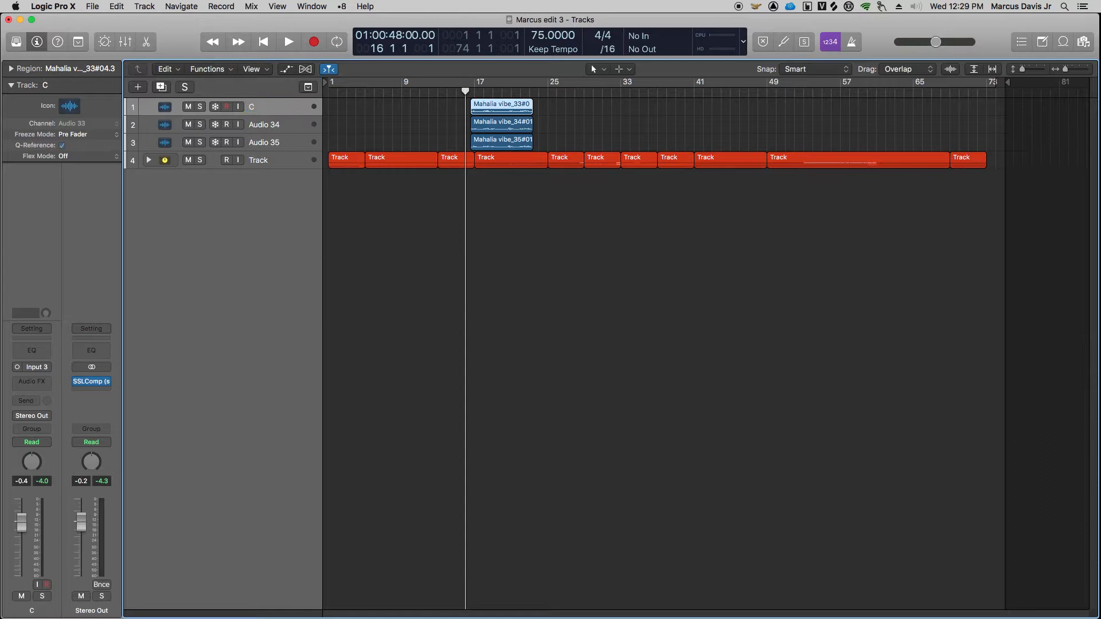
double_click(264, 128)
text(R)
key(Return)
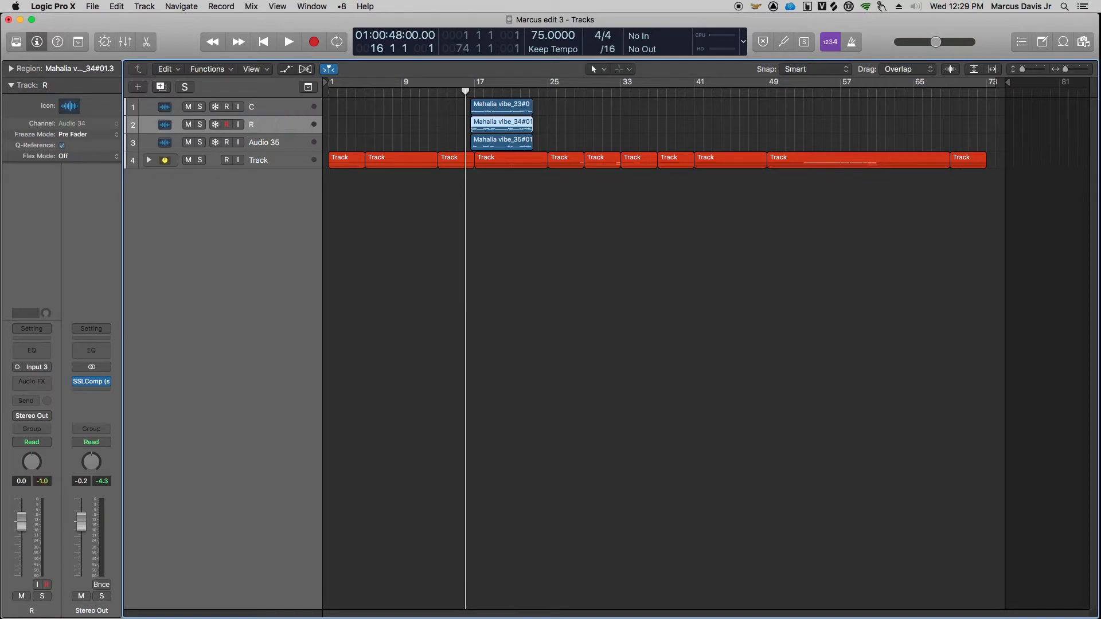
click(257, 140)
double_click(257, 138)
text(L)
key(Return)
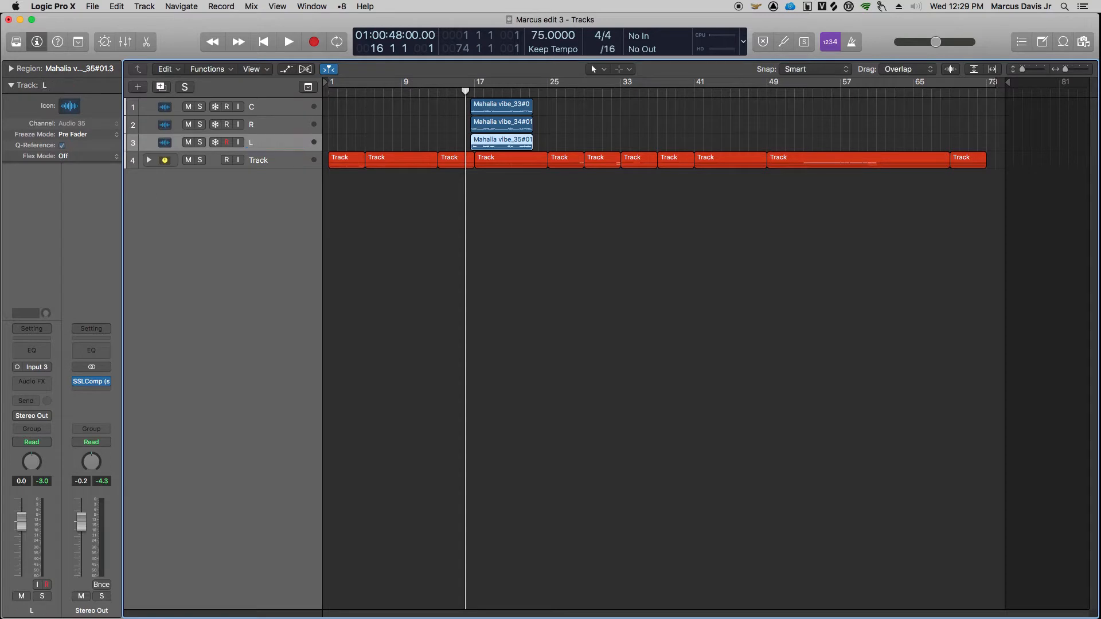
- Pan track R to -64 and track L to +63
click(276, 125)
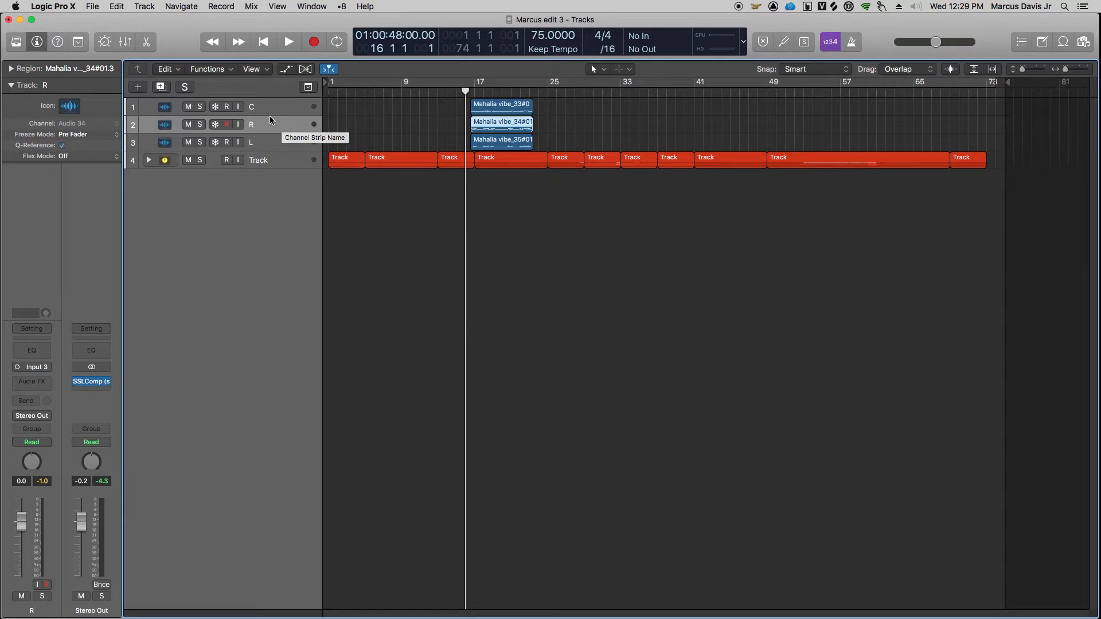
click(30, 460)
drag(30, 460, 36, 550)
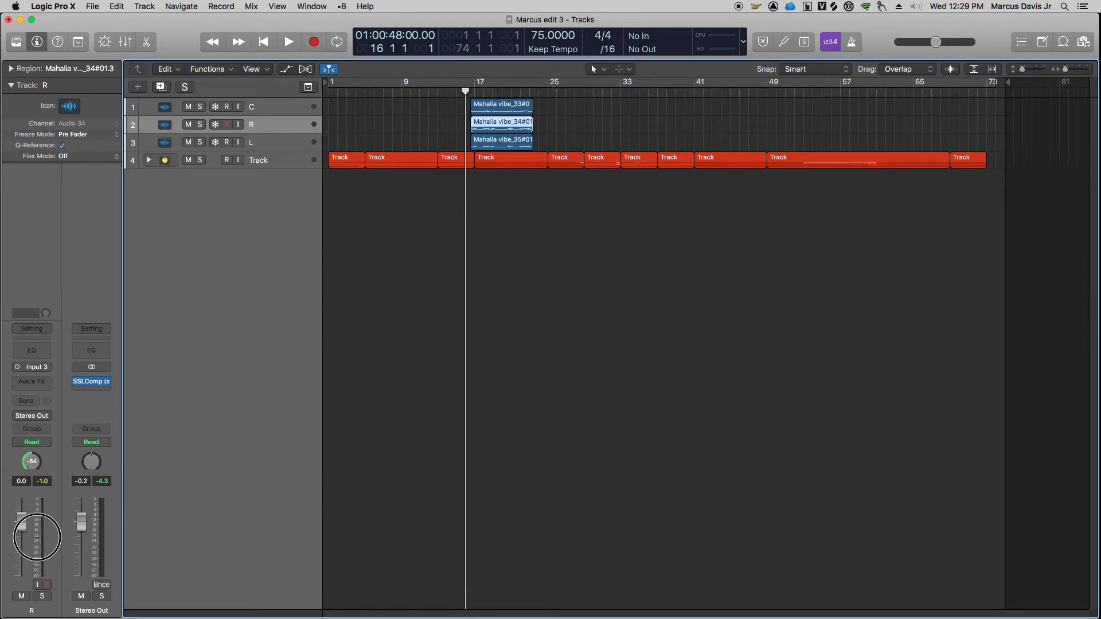
click(285, 147)
drag(33, 462, 38, 380)
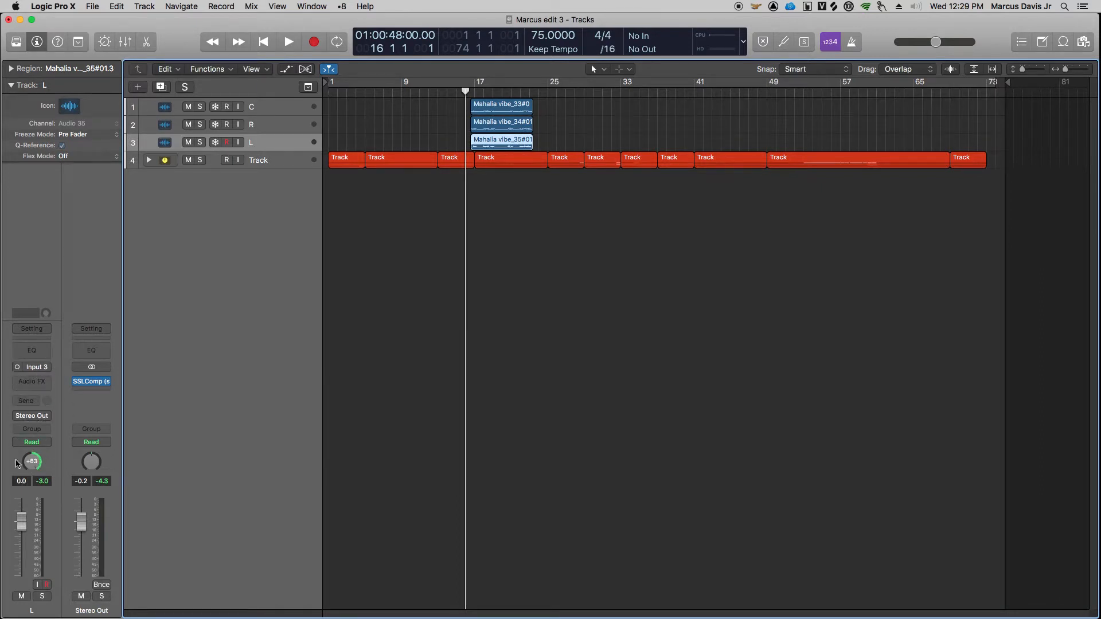
- Review the pan settings of tracks C, R and L and play the passage from bar 16
click(285, 129)
click(282, 147)
click(281, 129)
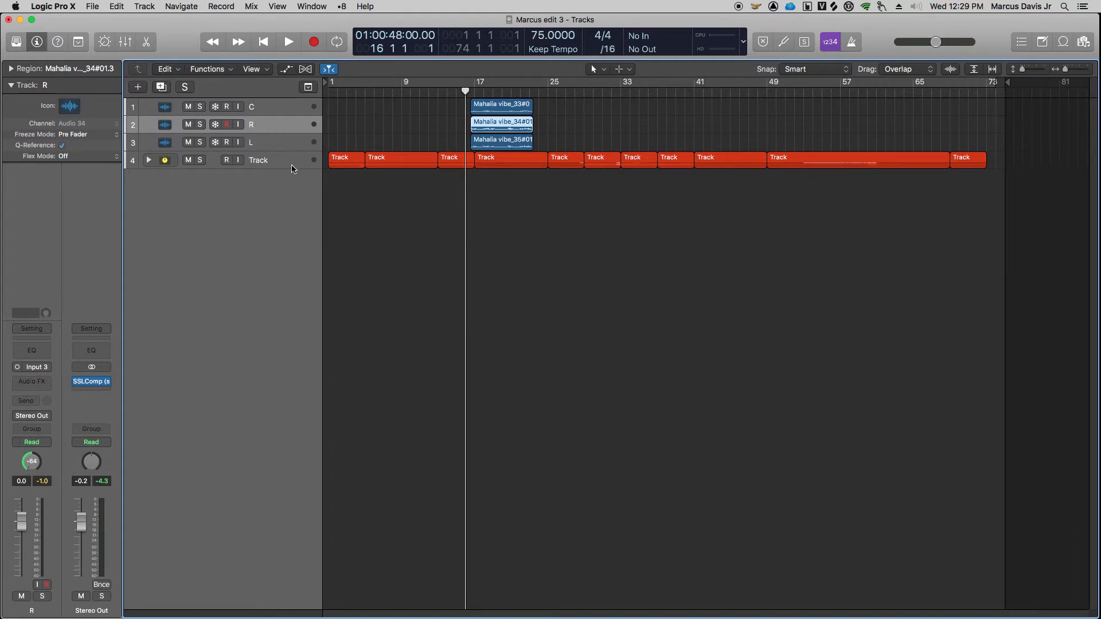
click(274, 142)
click(265, 122)
click(270, 110)
click(267, 126)
click(264, 148)
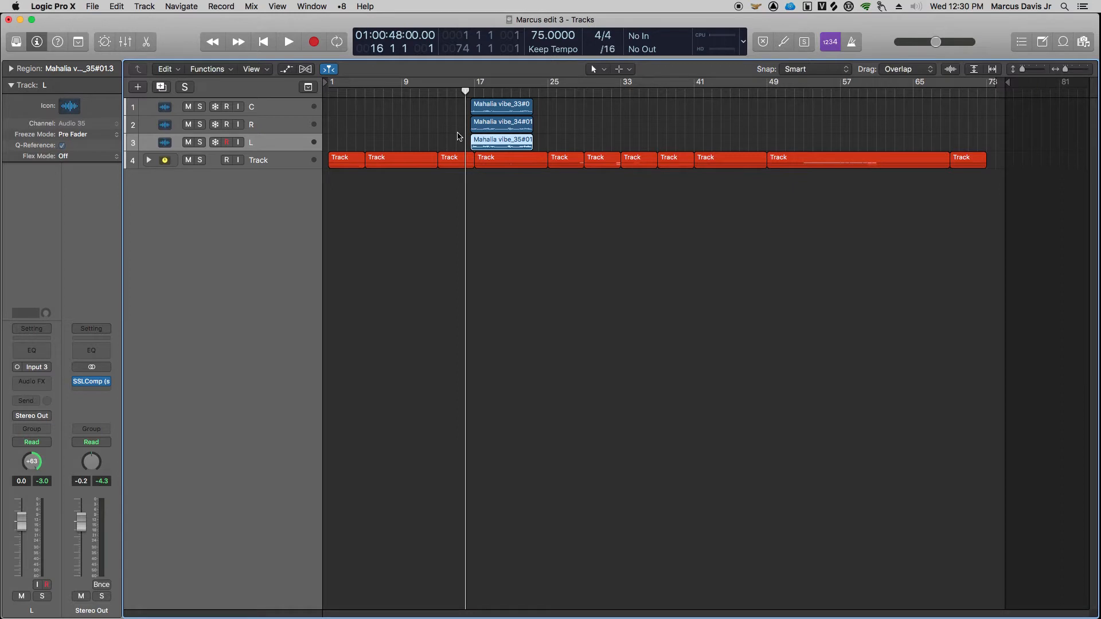
key(space)
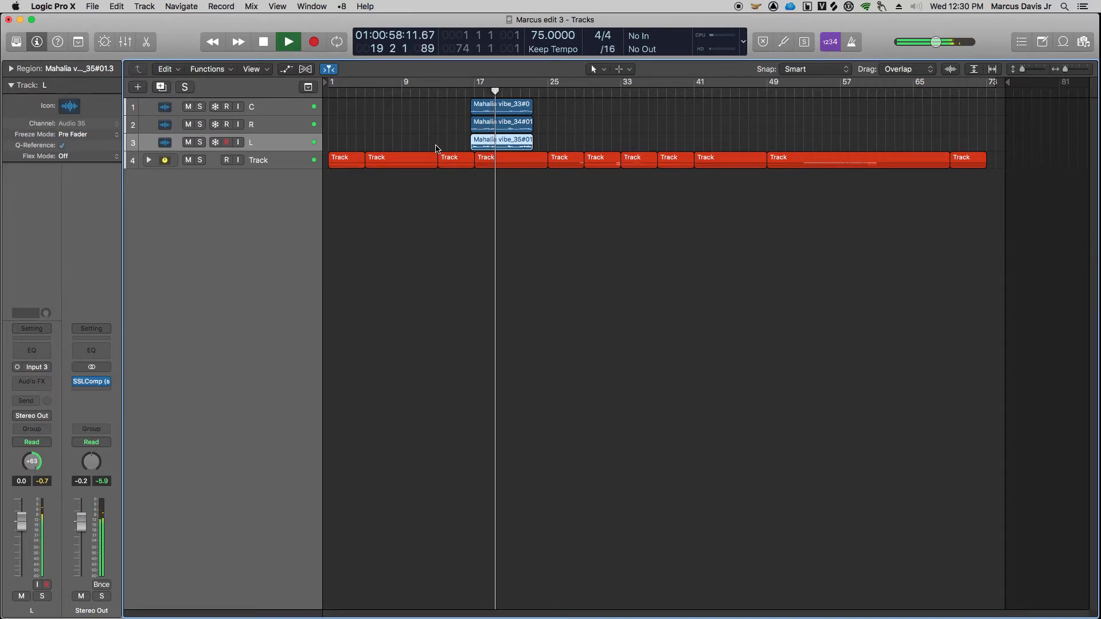
key(space)
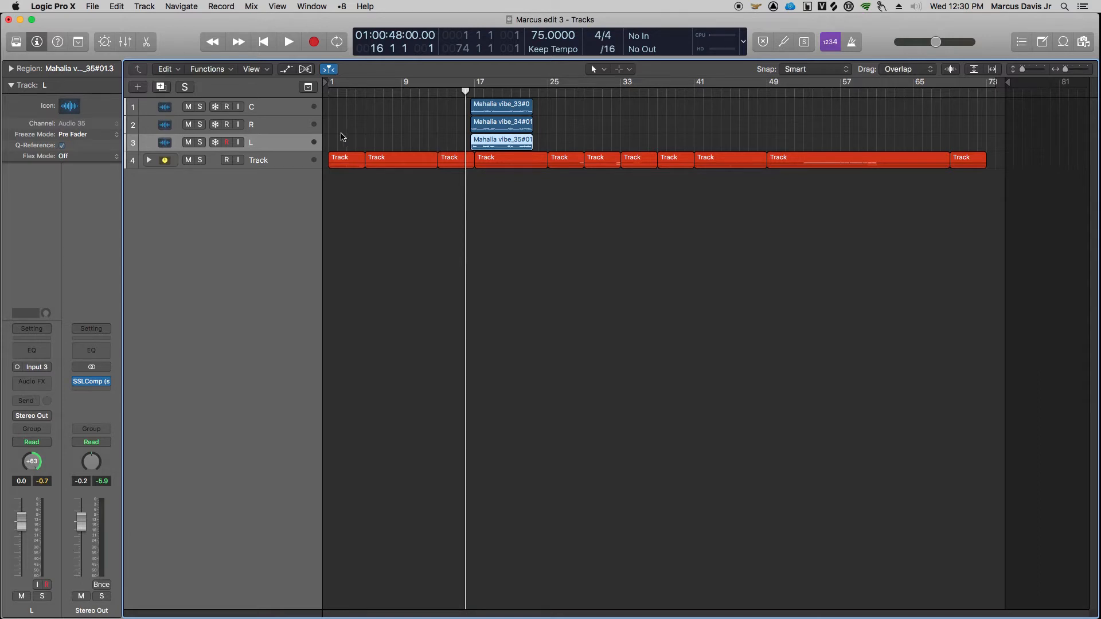
- Group tracks C, R and L into a Summing Stack
click(298, 127)
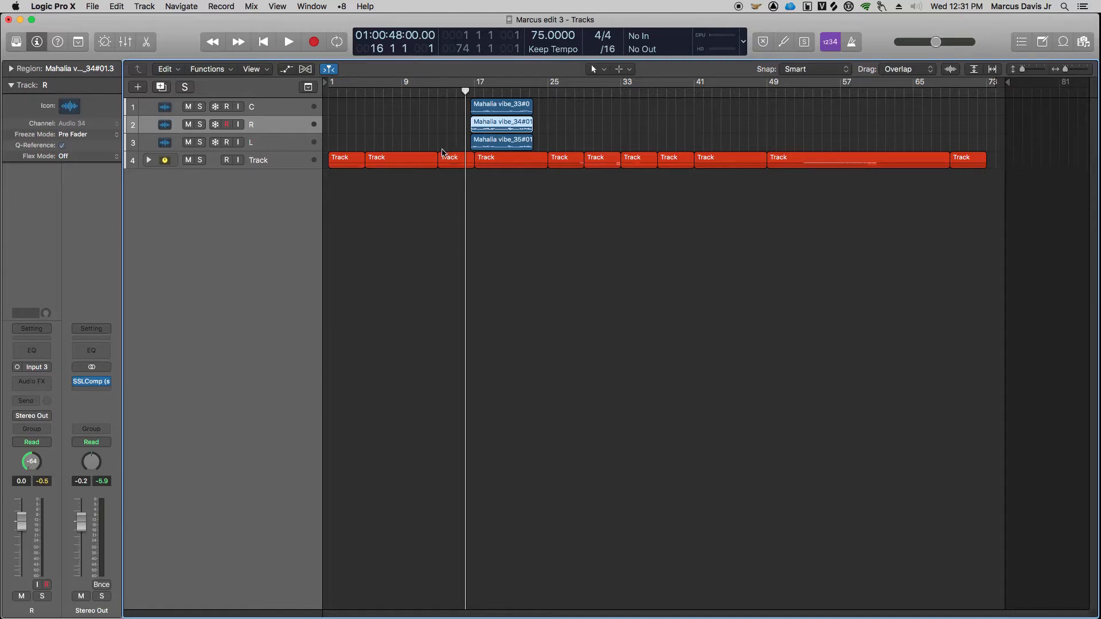
click(289, 110)
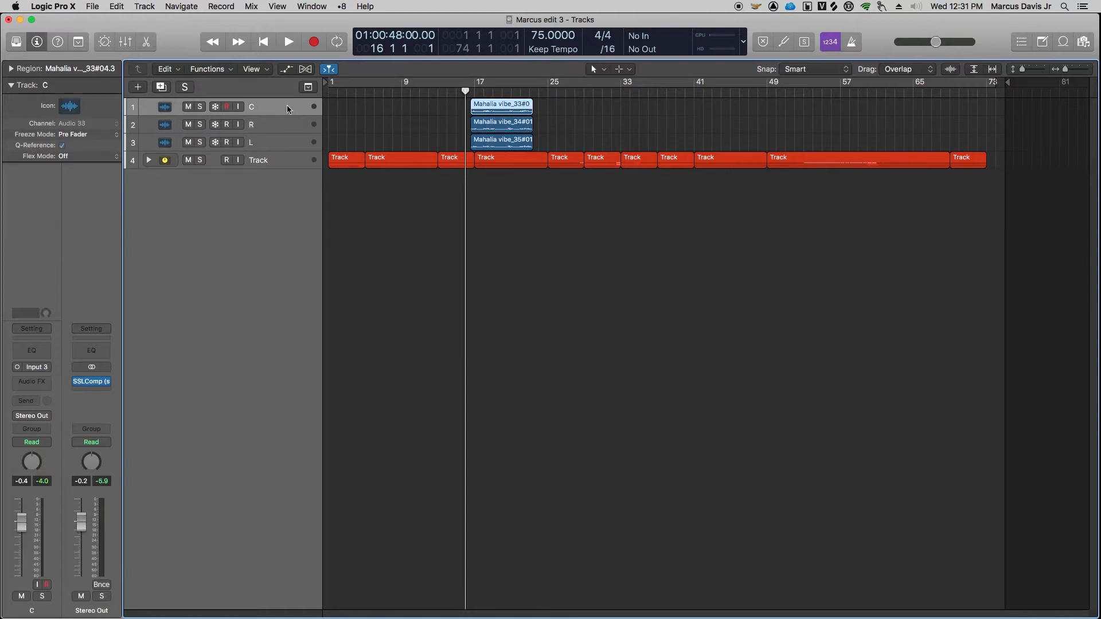
shift+click(273, 145)
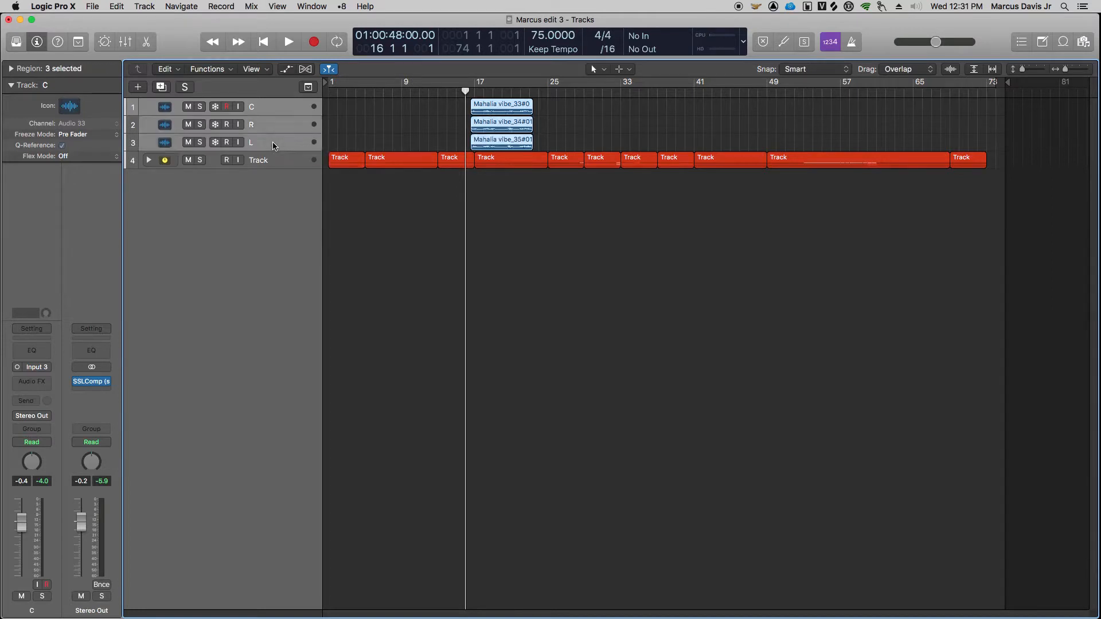
right_click(290, 106)
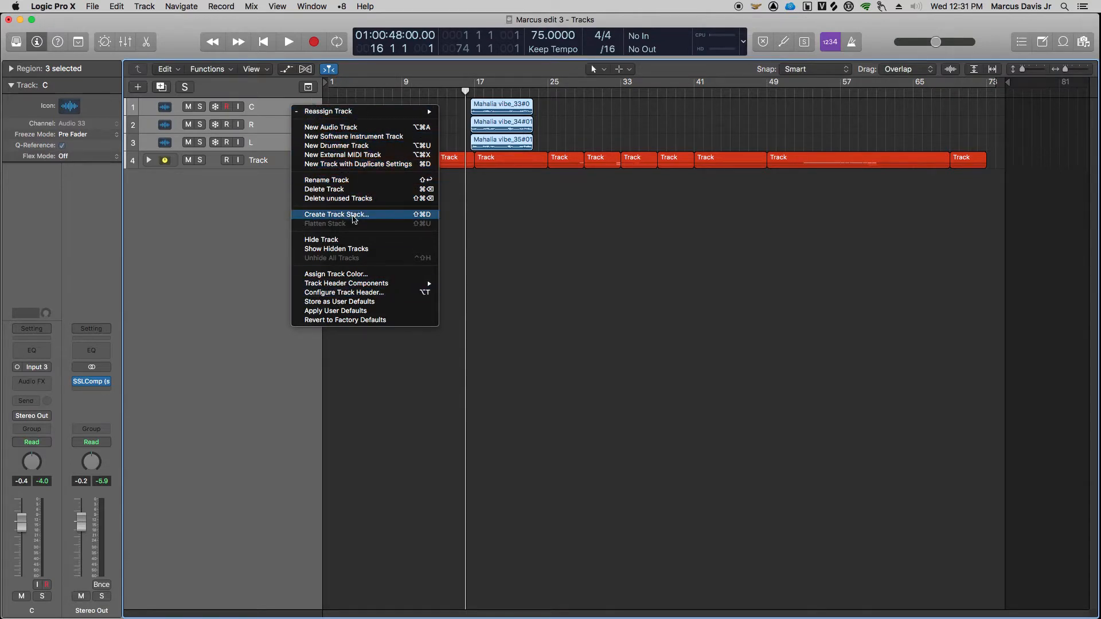
click(354, 216)
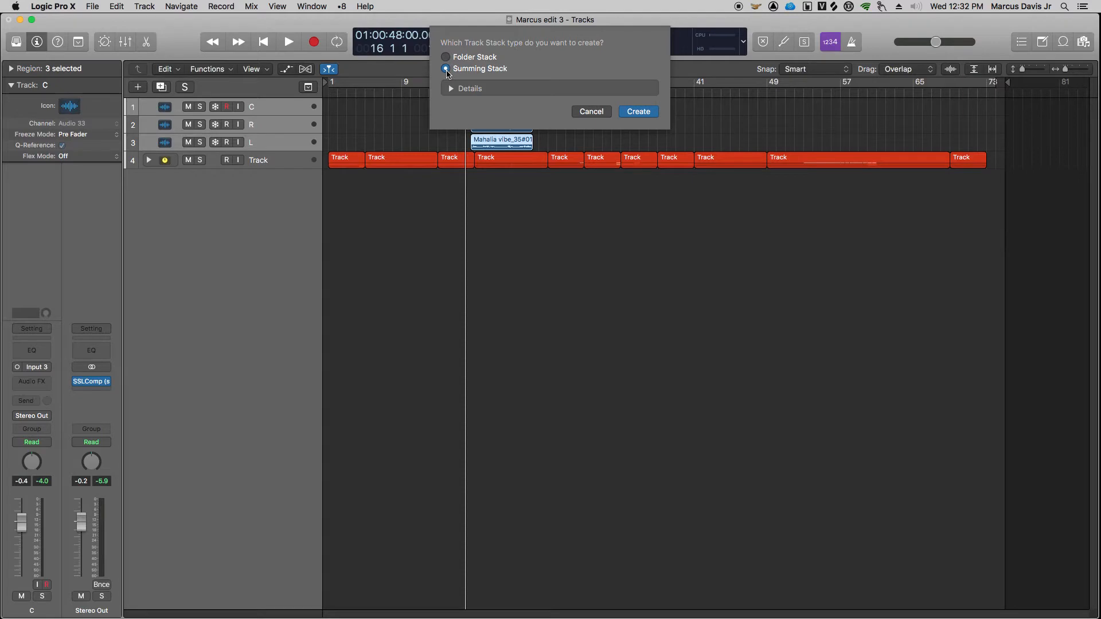
click(642, 113)
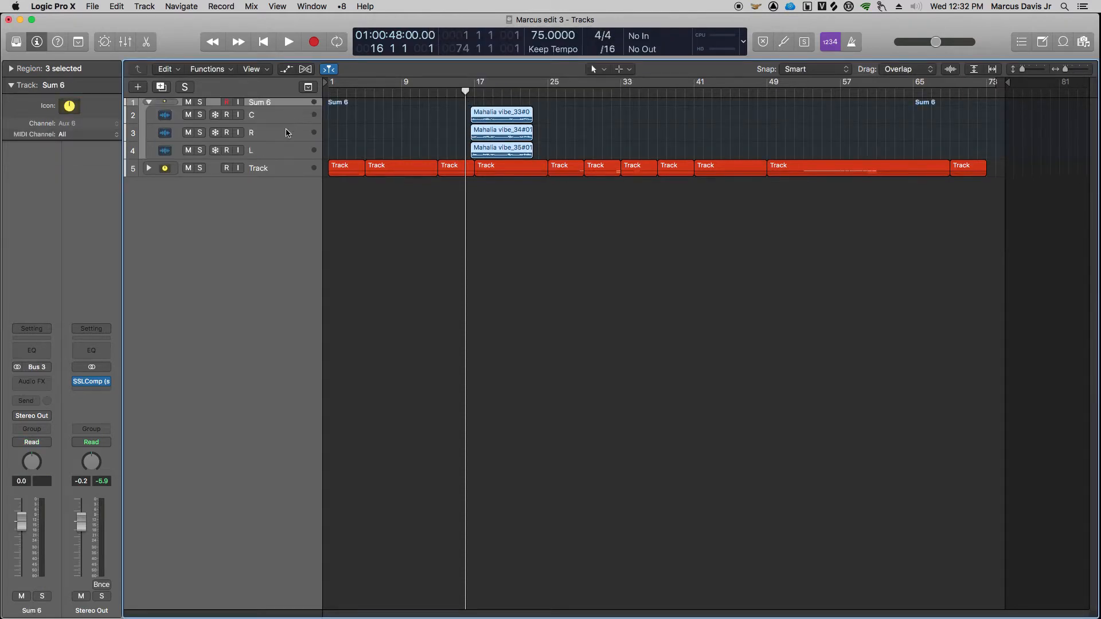
- Increase the new summing stack's track height and collapse the stack
click(147, 102)
click(147, 103)
click(148, 103)
click(148, 103)
drag(132, 109, 133, 136)
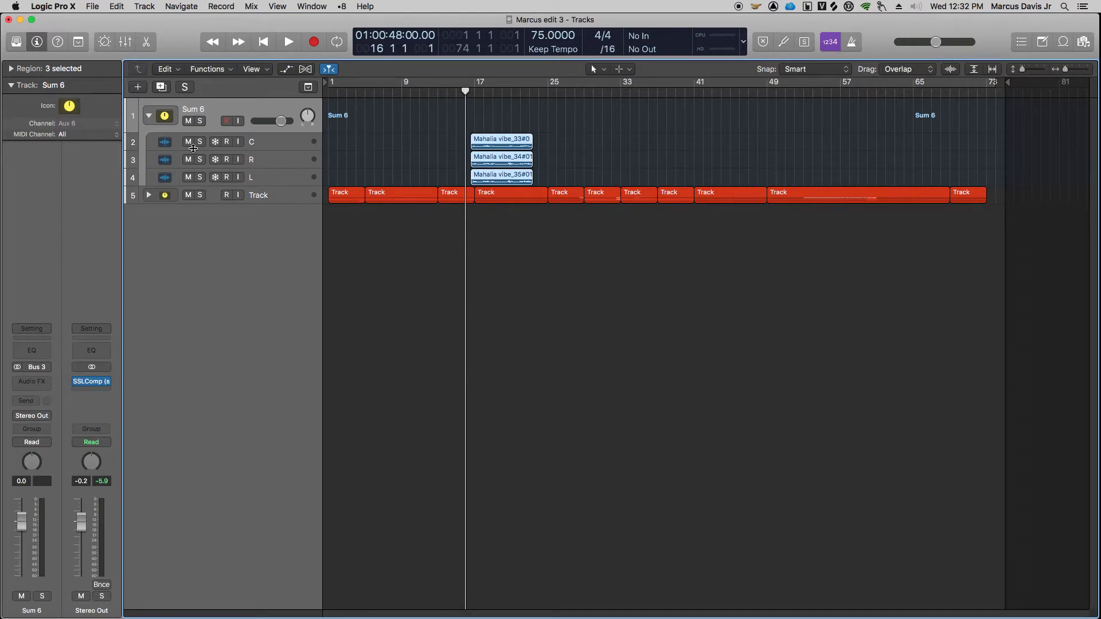
click(148, 118)
- Rename the summing stack to Bks 1
double_click(195, 109)
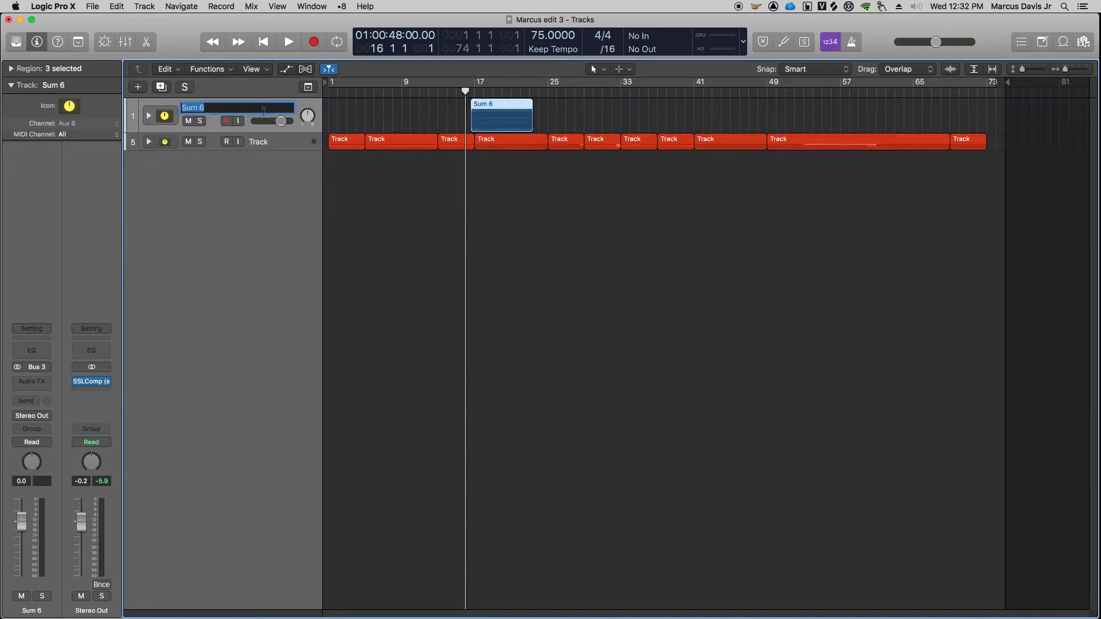
text(Bks 1)
key(Return)
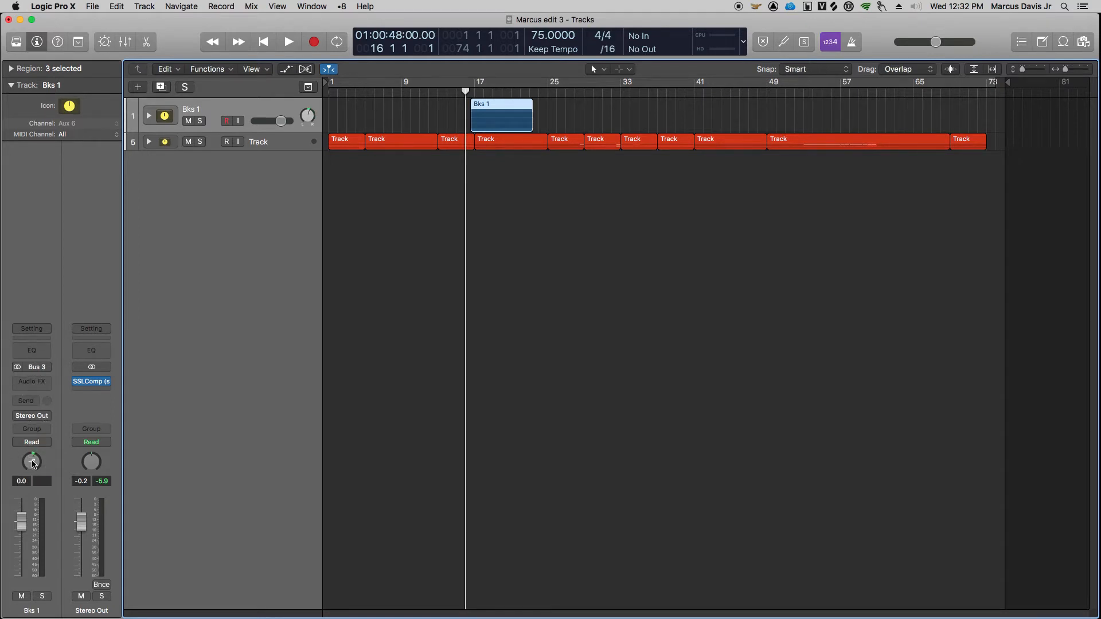
- Lower the Bks 1 stack's volume to about -11.8 dB while auditioning the passage from bar 16
key(space)
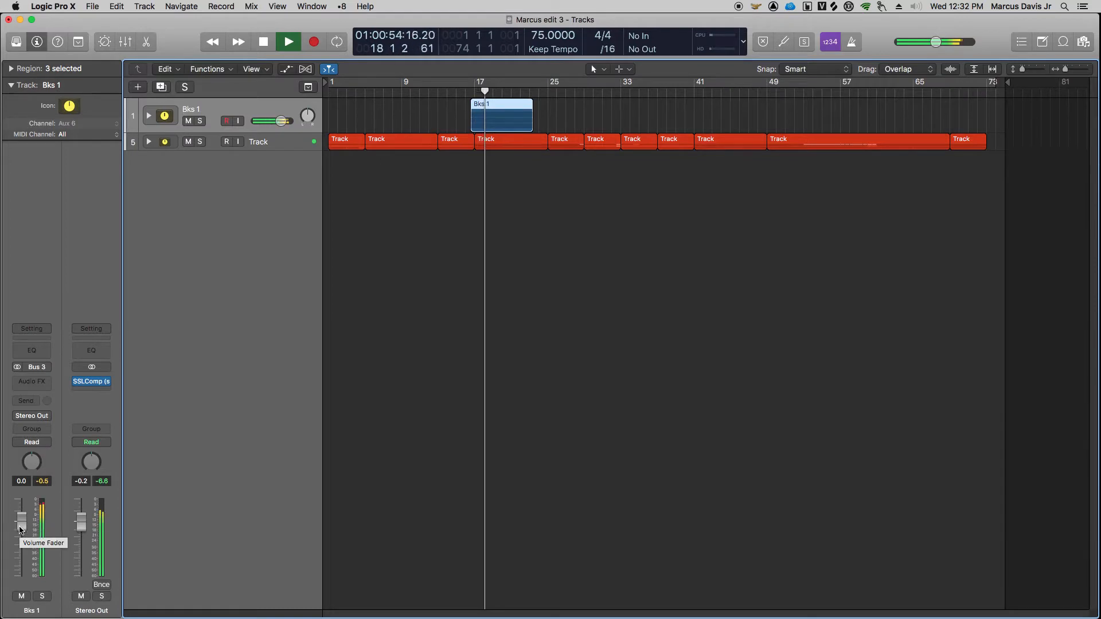
key(space)
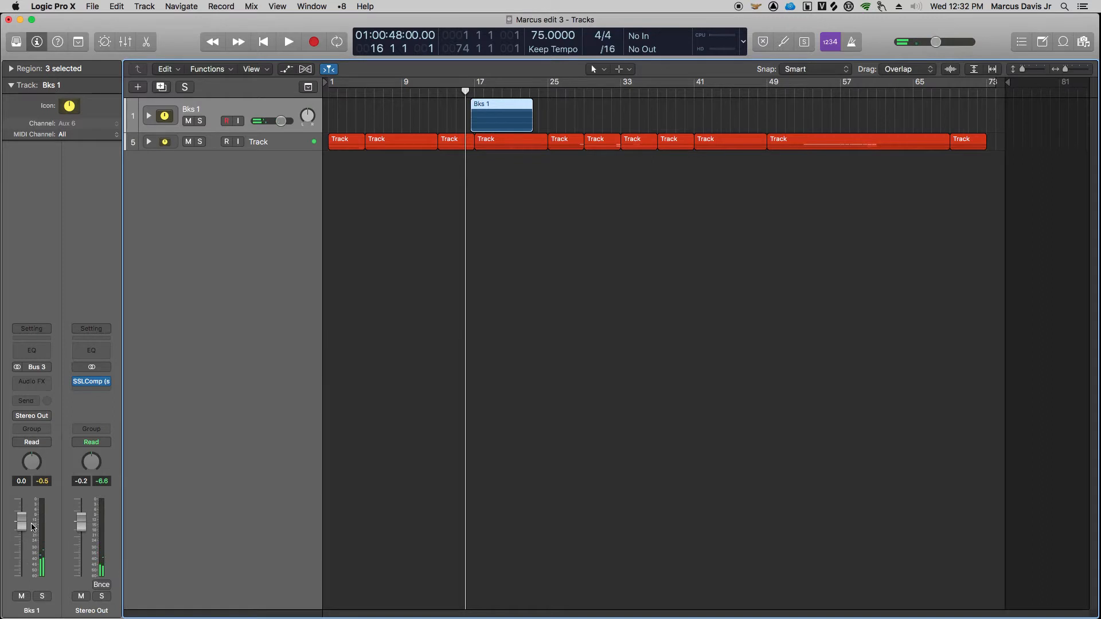
mouse_move(23, 529)
mouse_down()
mouse_move(23, 553)
mouse_move(22, 536)
mouse_up()
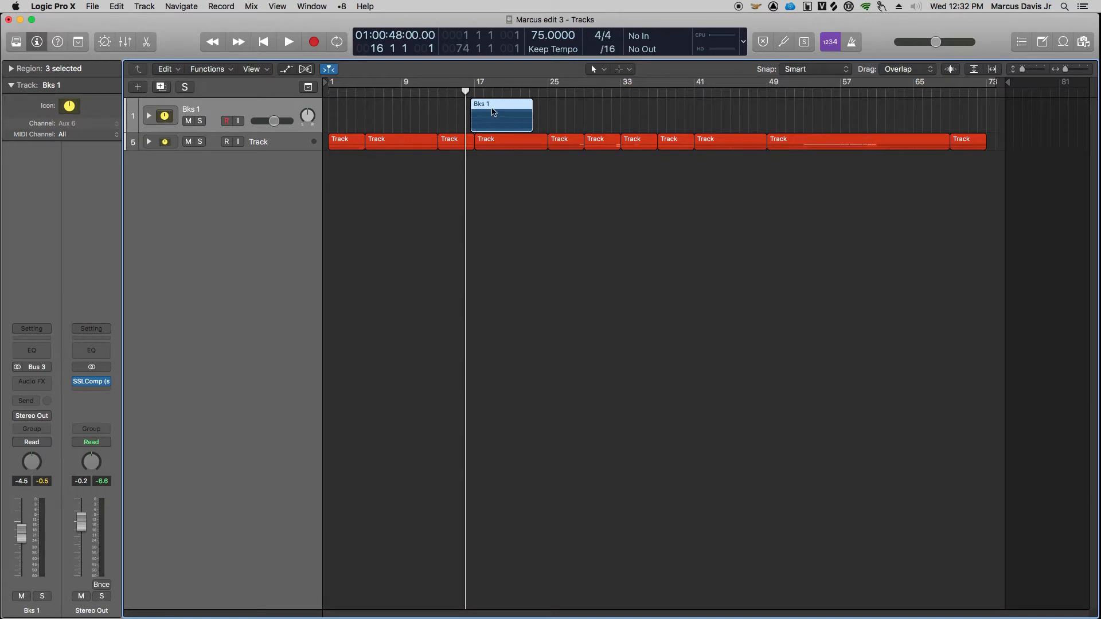
drag(27, 540, 21, 556)
key(space)
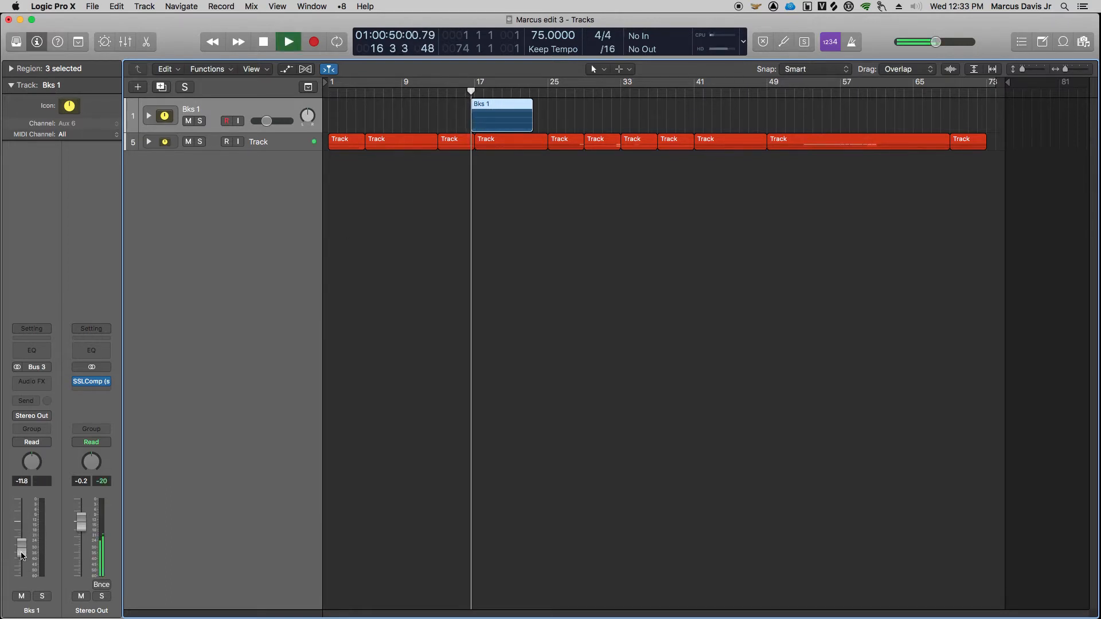
- Bring the Bks 1 stack's volume back up to 0.0 dB during playback and stop the playback
drag(22, 555, 23, 509)
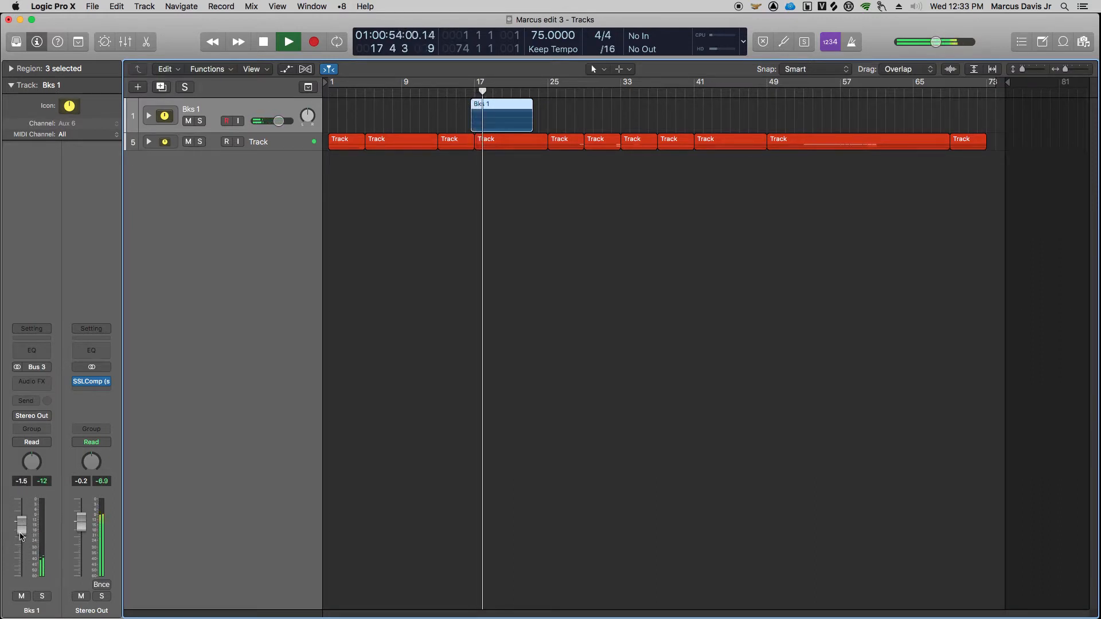
key(space)
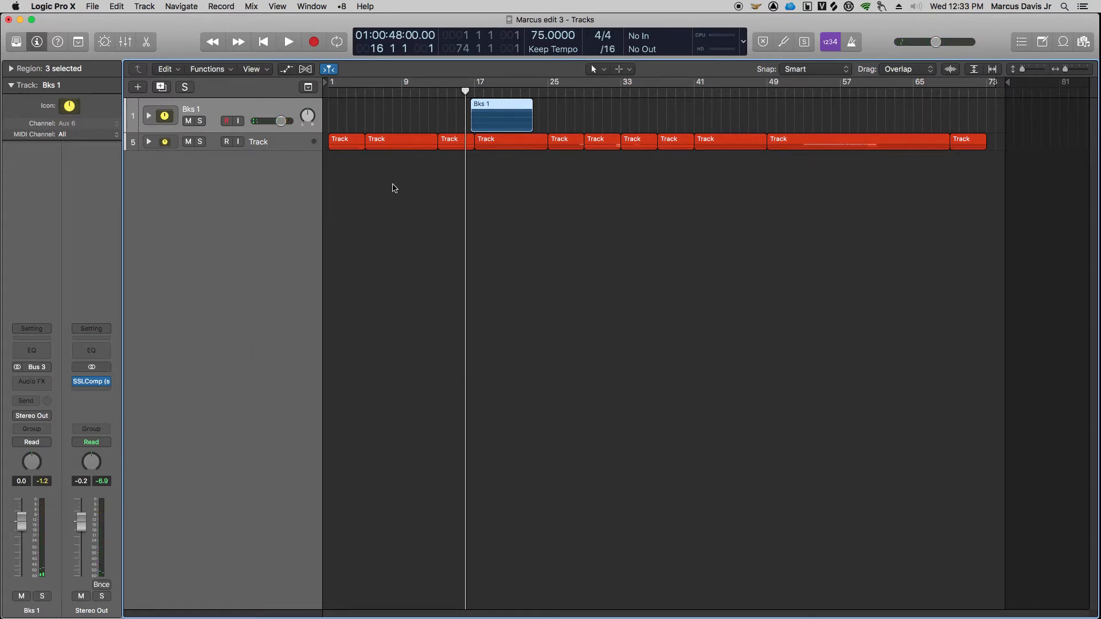
- Open the Bks 1 stack to go through its C, R and L tracks, then collapse and reselect it
click(150, 118)
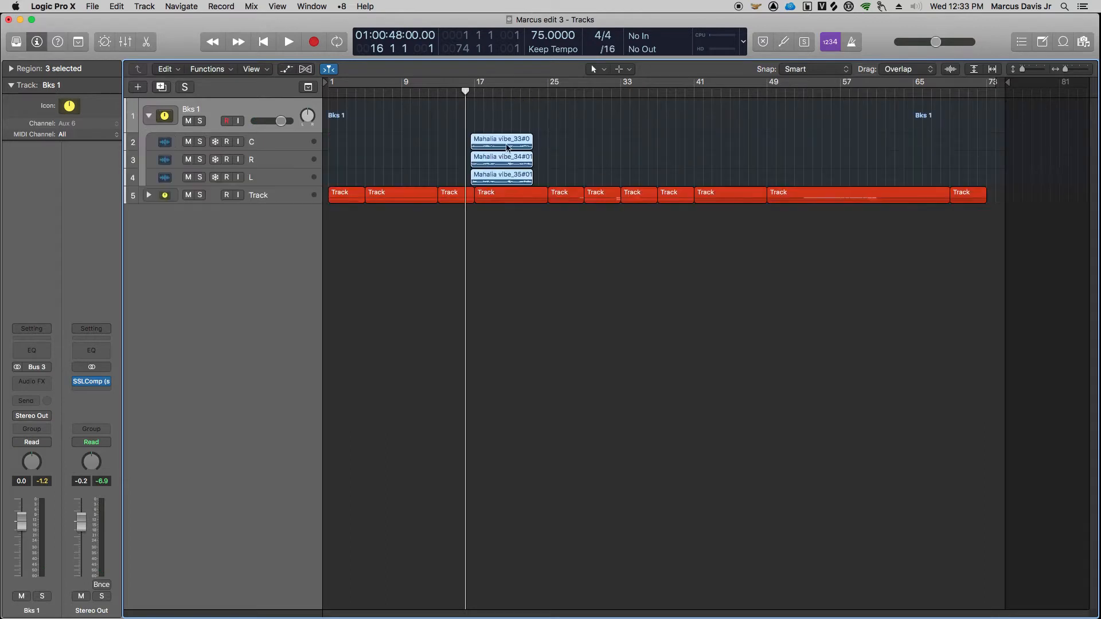
click(149, 117)
click(149, 117)
click(261, 142)
click(268, 159)
click(269, 180)
click(266, 161)
click(267, 143)
click(268, 160)
click(267, 172)
click(268, 160)
click(270, 144)
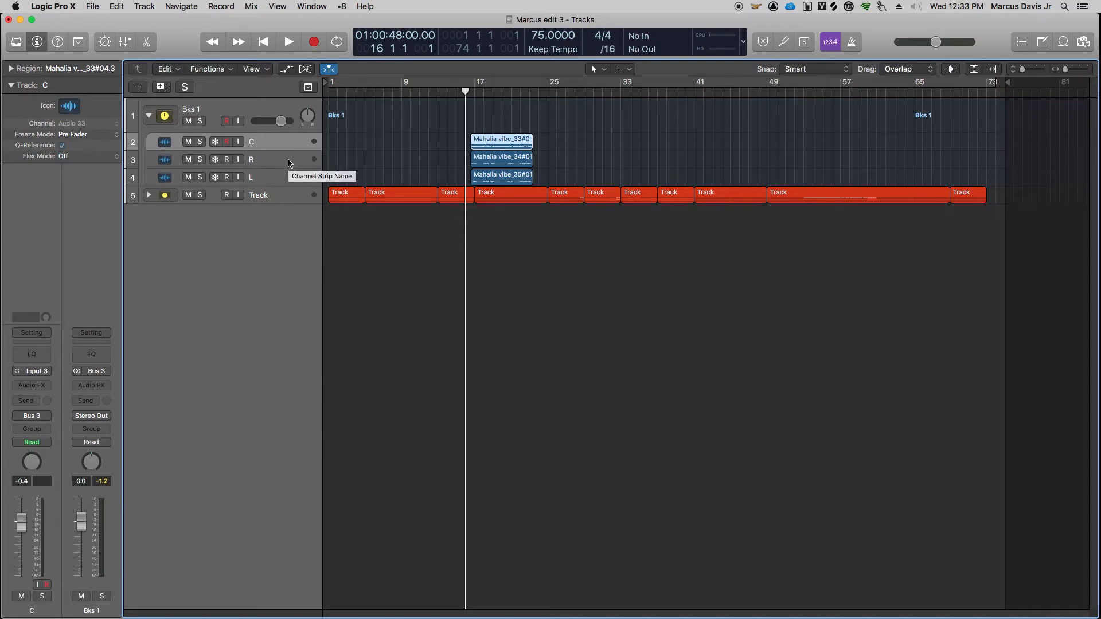
click(288, 163)
click(285, 181)
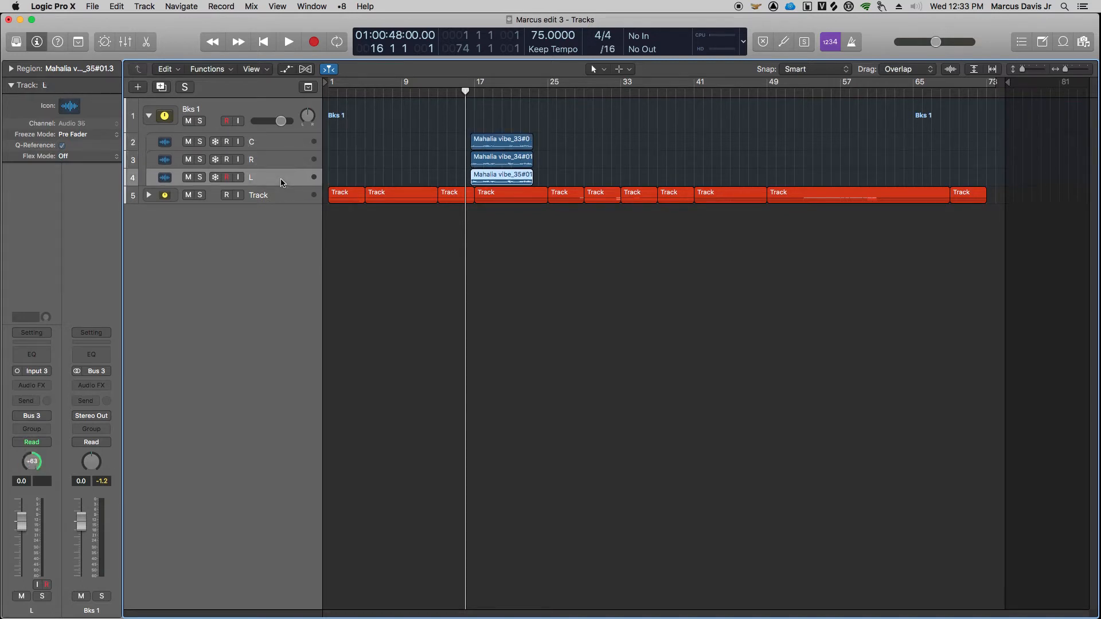
click(148, 117)
click(261, 112)
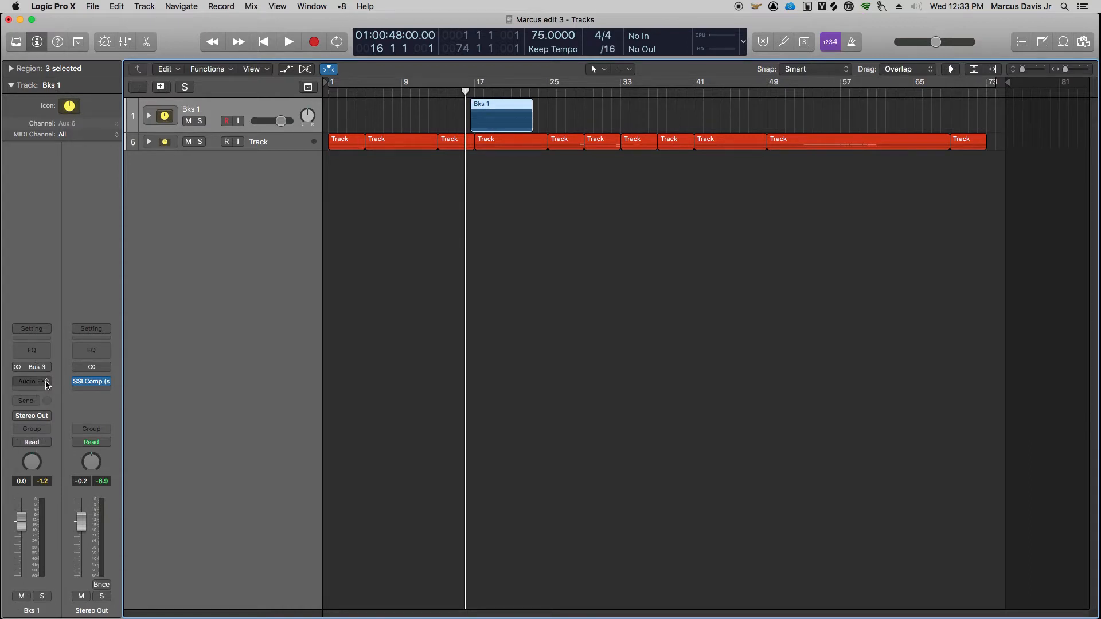
- Add a Channel EQ to the Bks 1 stack and set the cycle range around its region, from 16 3 1 to 23 3 1
click(32, 350)
click(331, 83)
drag(330, 83, 470, 111)
drag(994, 83, 527, 127)
drag(531, 128, 534, 127)
- Solo the Bks 1 stack and audition the looped background vocals
click(200, 121)
key(space)
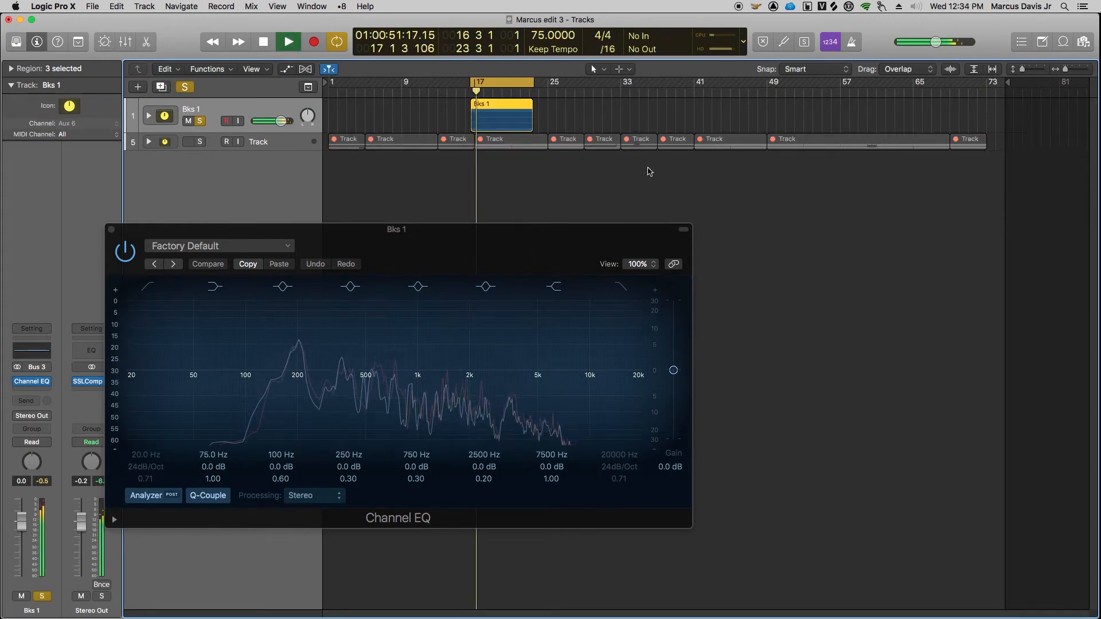
key(space)
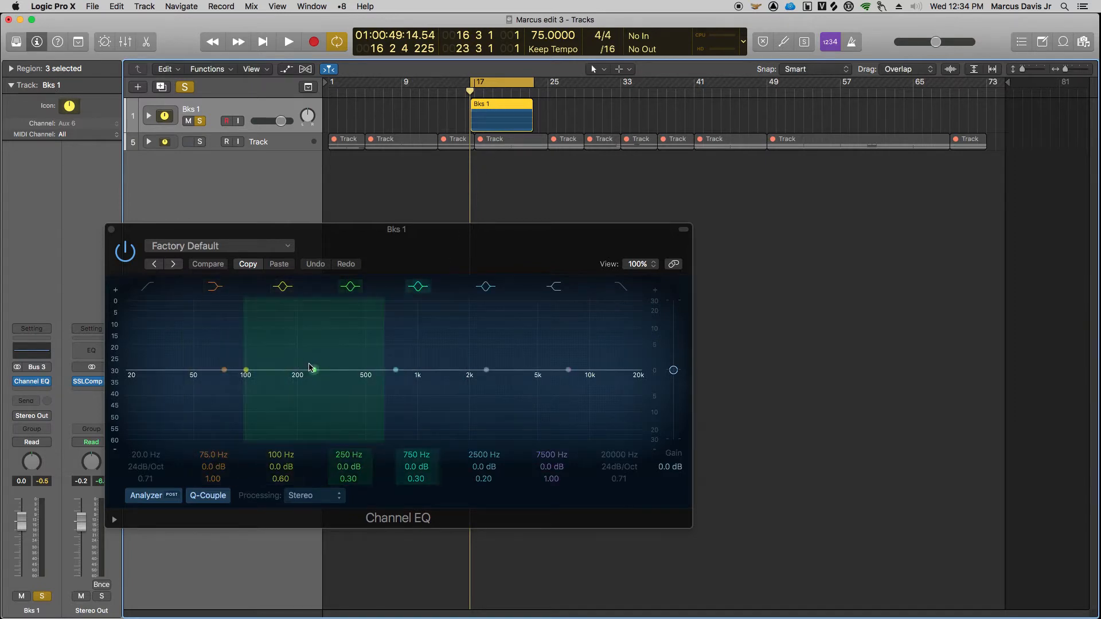
- Enable the Channel EQ's low-cut filter on Bks 1 and set its frequency to 180 Hz while auditioning
key(space)
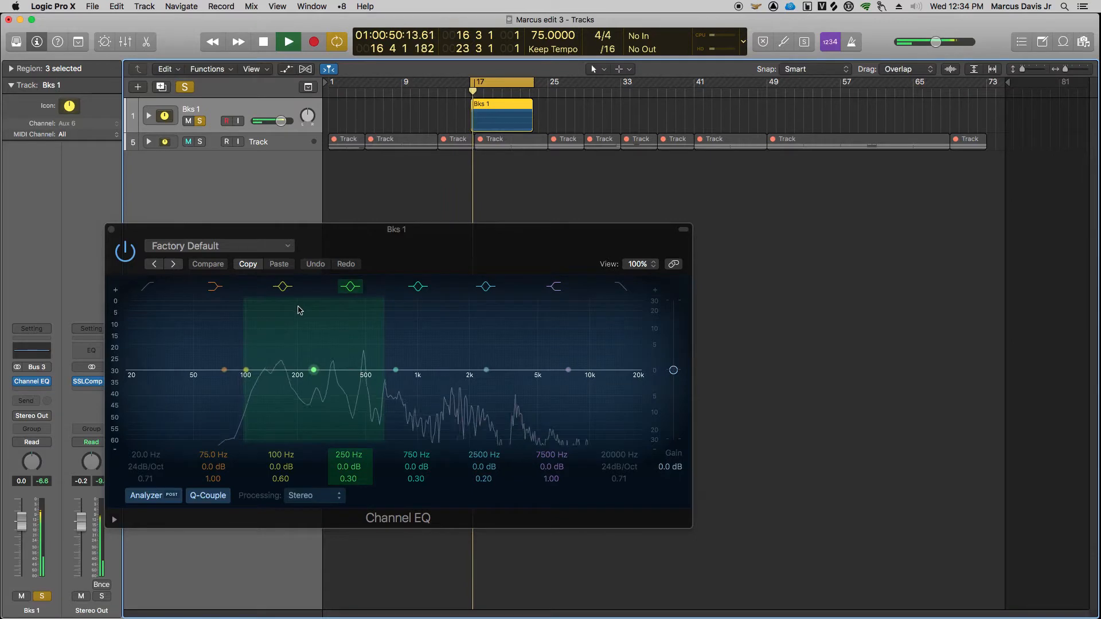
click(148, 286)
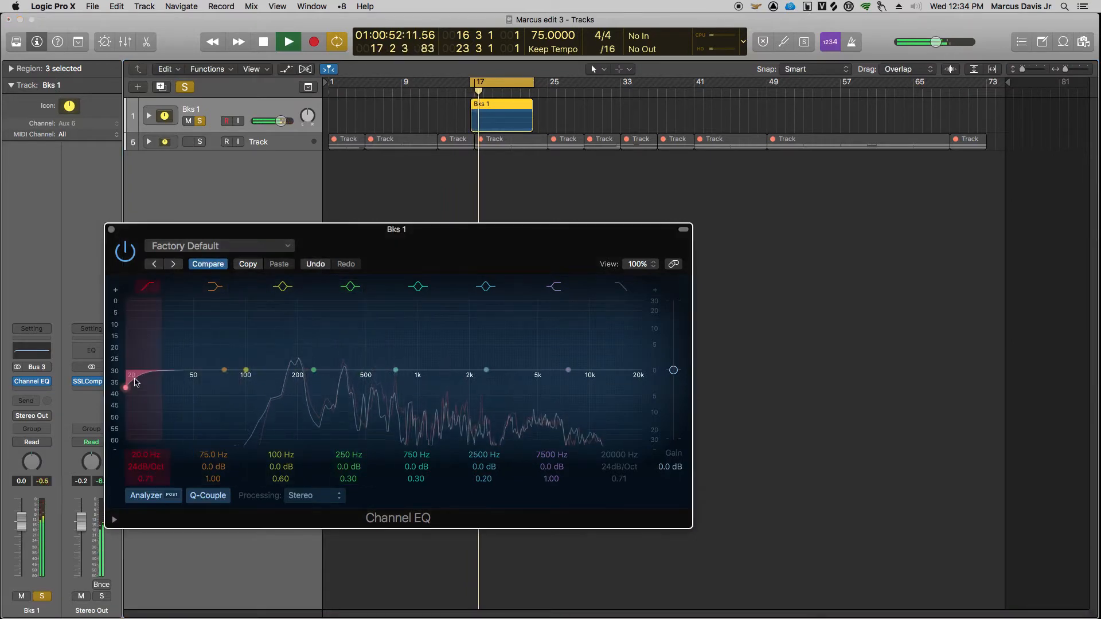
drag(126, 388, 265, 388)
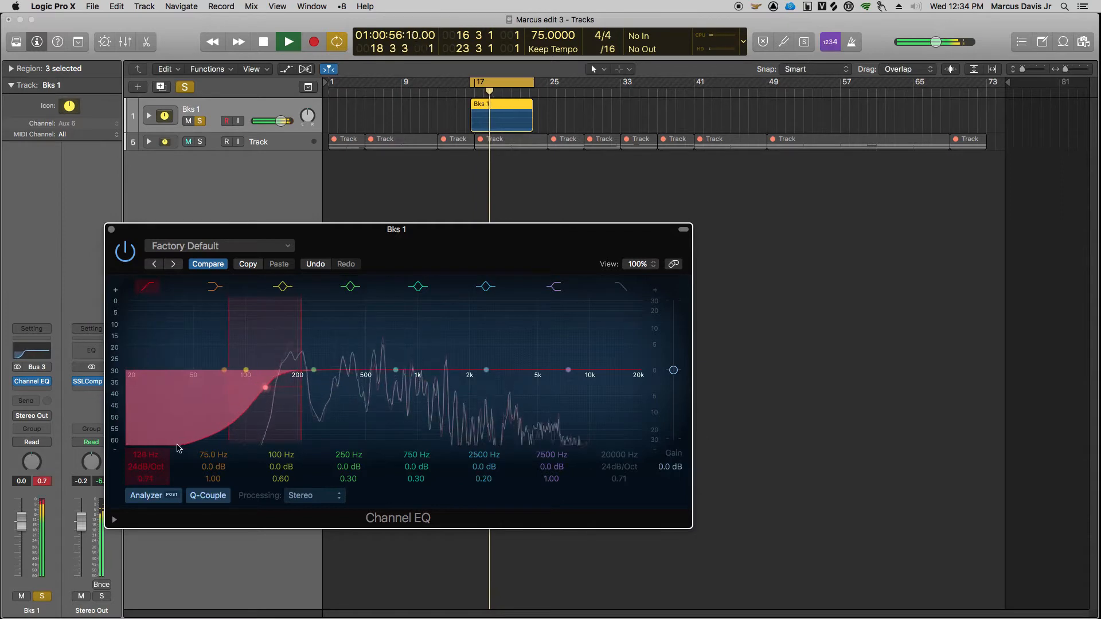
key(space)
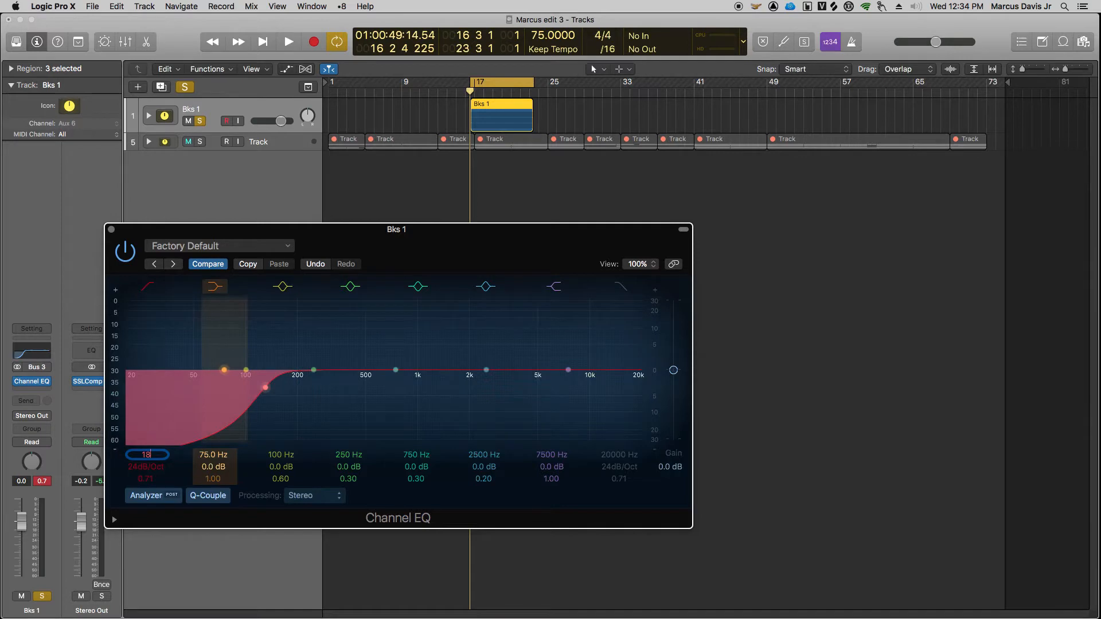
key(Return)
key(space)
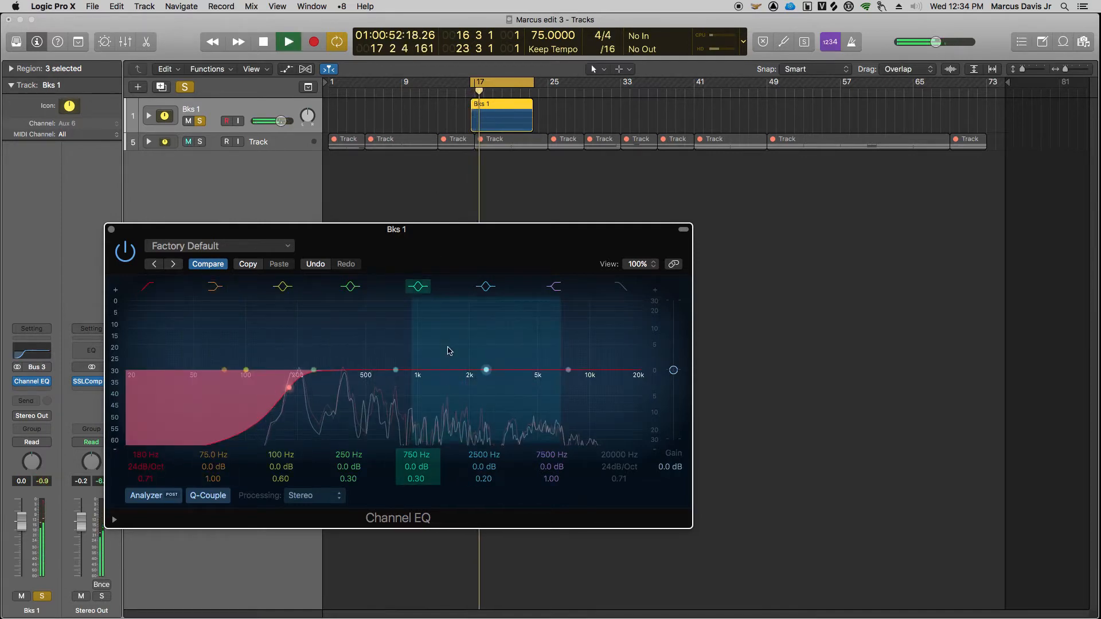
key(space)
- Move the EQ's 750 Hz band to 510 Hz with a -2.0 dB cut and audition it
drag(396, 370, 363, 380)
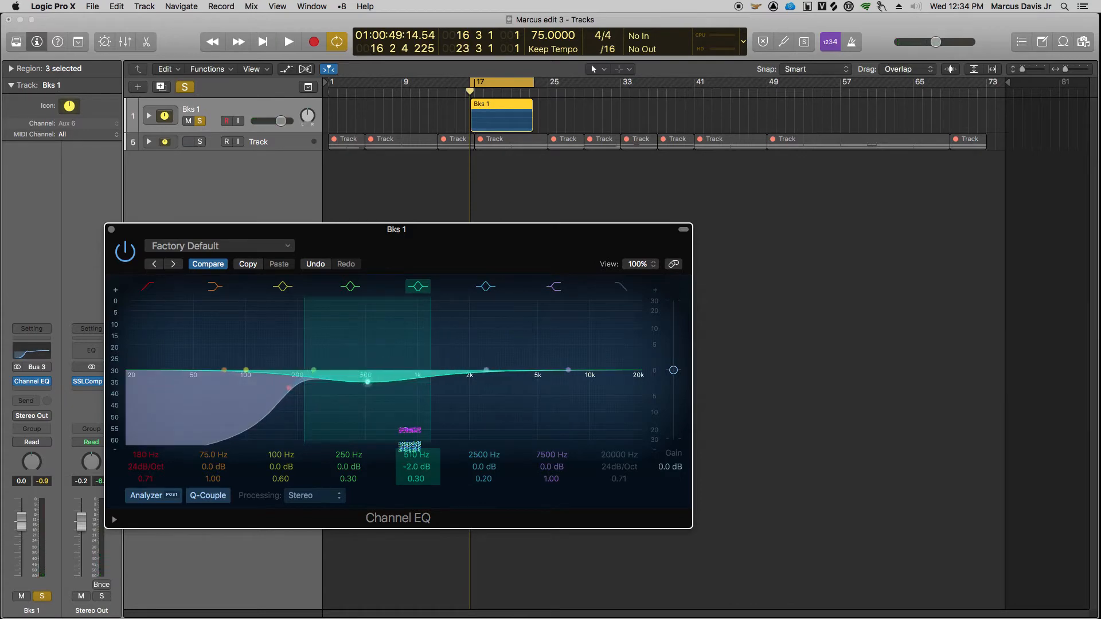
click(479, 103)
key(space)
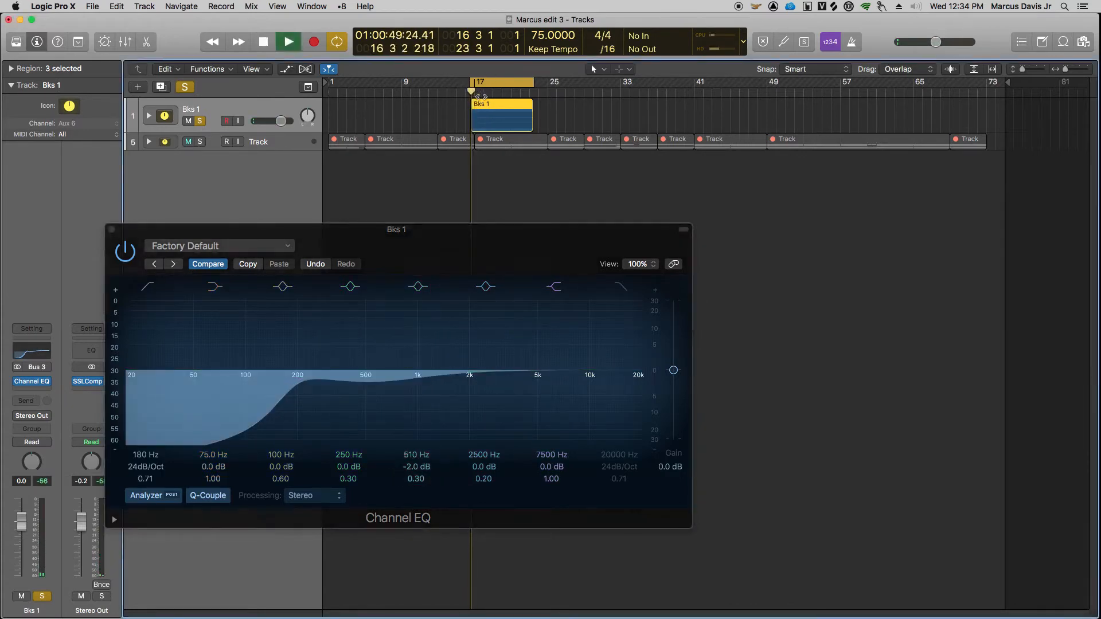
- Increase the Bks 1 track height, stop the playback and close the Channel EQ window
drag(301, 133, 301, 186)
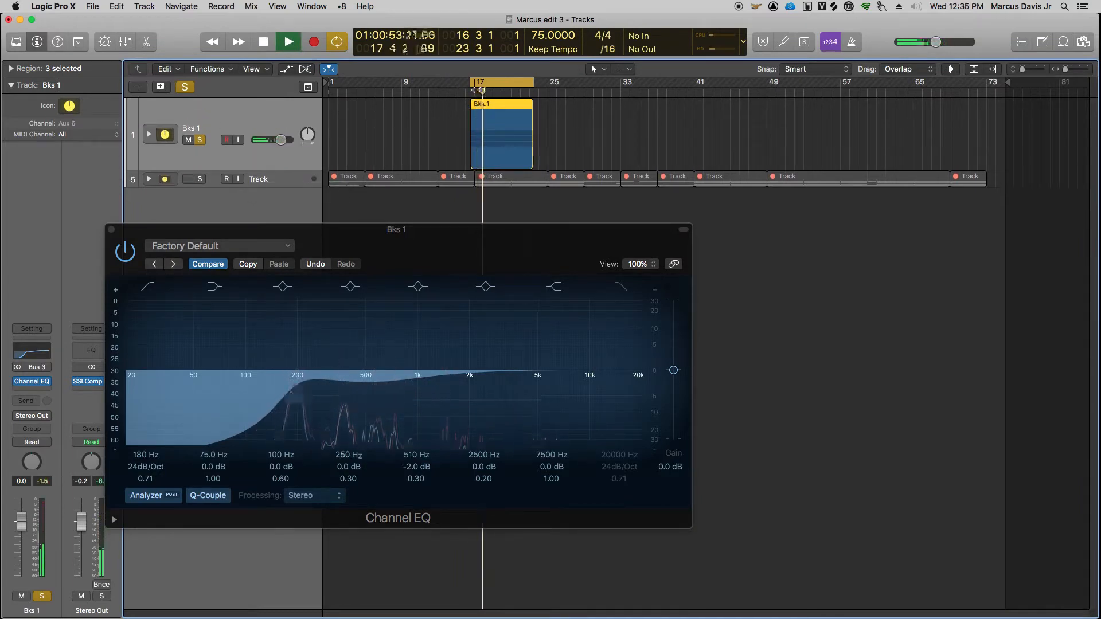
key(space)
click(111, 229)
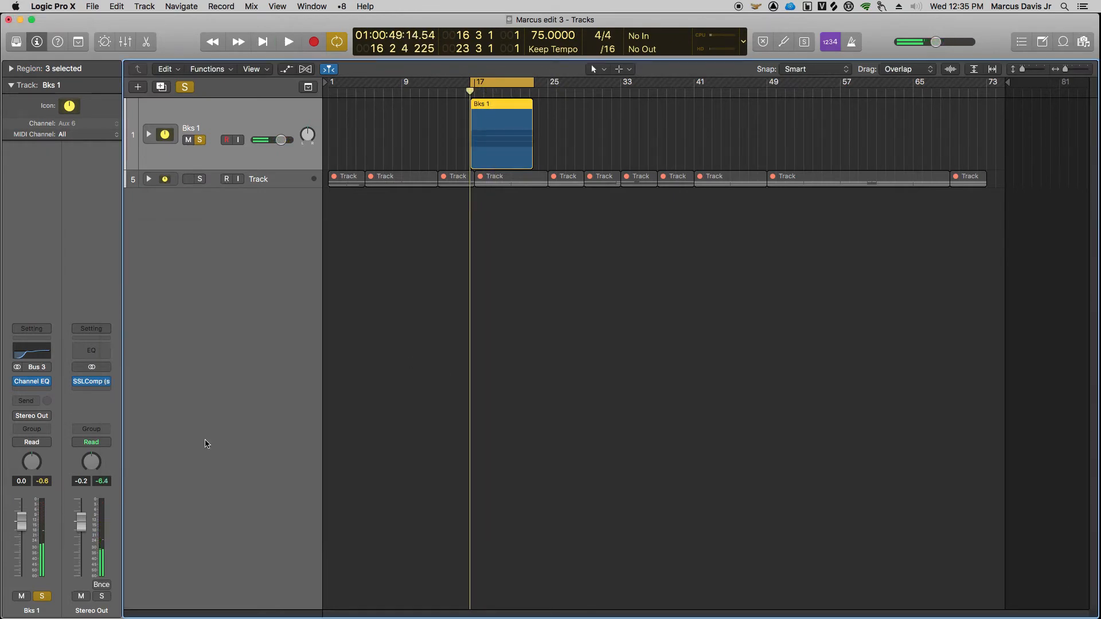
- Insert a Compressor after the Channel EQ on Bks 1 and move its window clear of the tracks
click(34, 393)
mouse_move(72, 495)
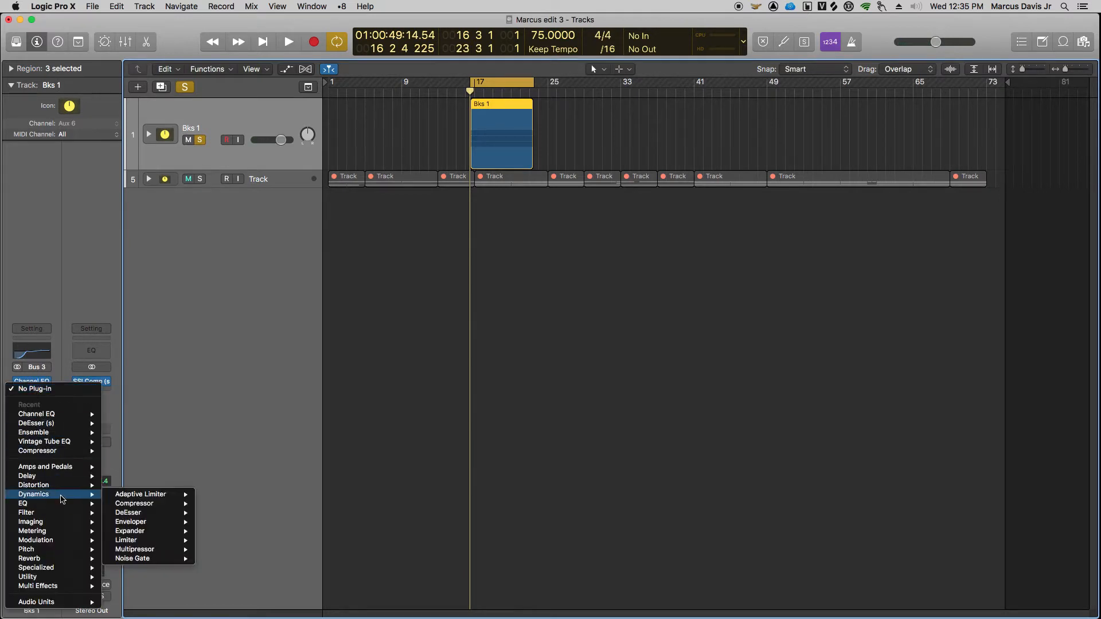
mouse_move(189, 505)
click(233, 505)
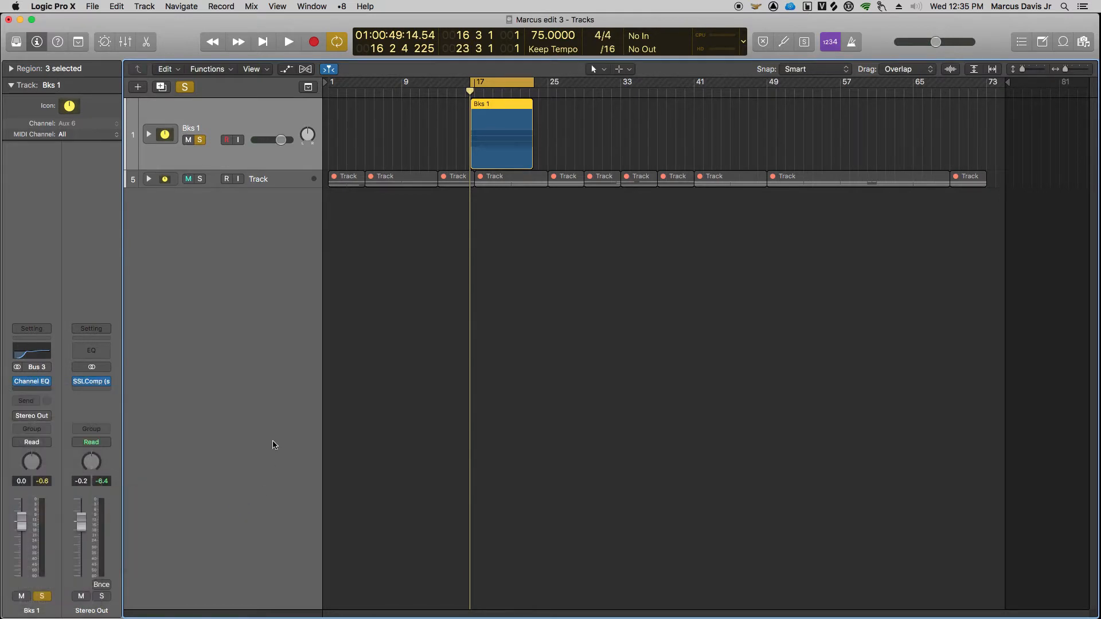
drag(310, 53, 640, 219)
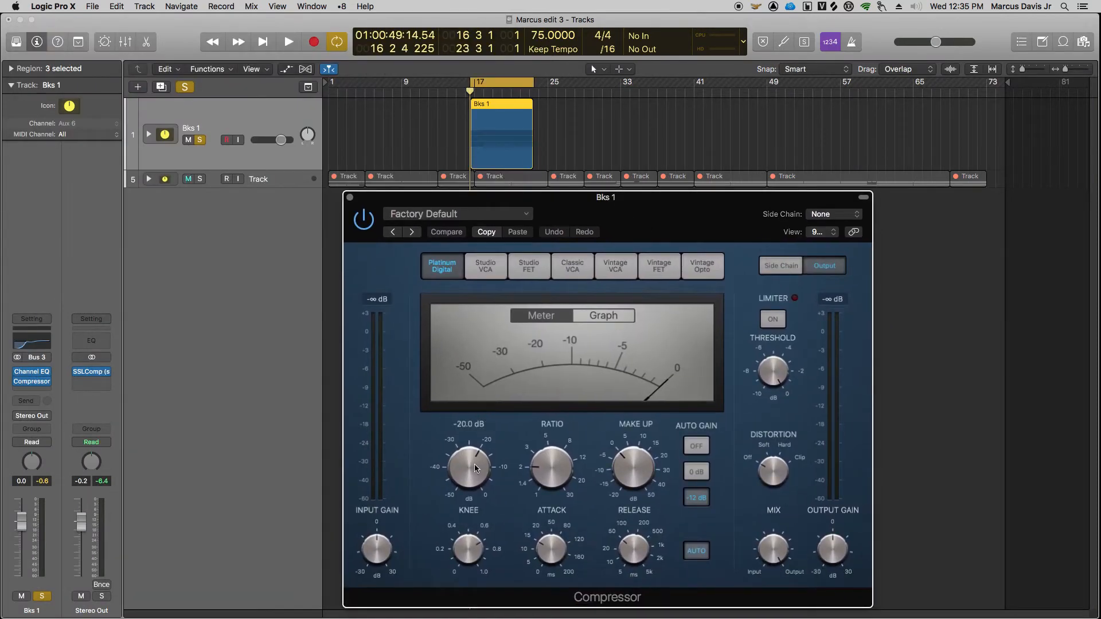
- Turn off the Compressor's auto gain, set the ratio to 4.1:1, adjust the attack, and set the release to about 210 ms
click(696, 447)
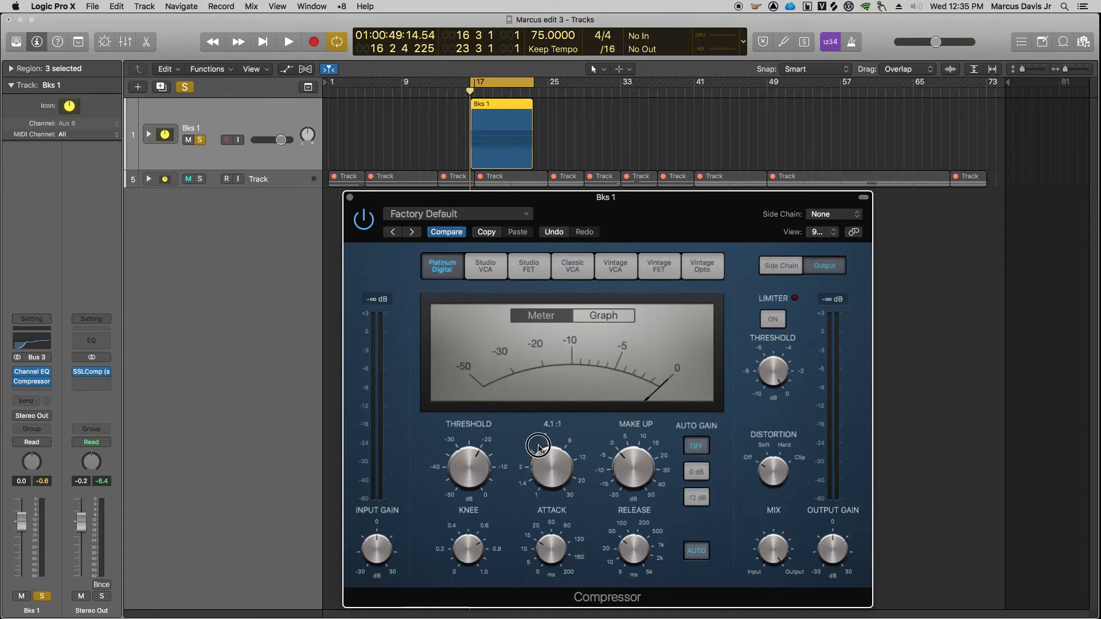
drag(554, 554, 624, 538)
key(Return)
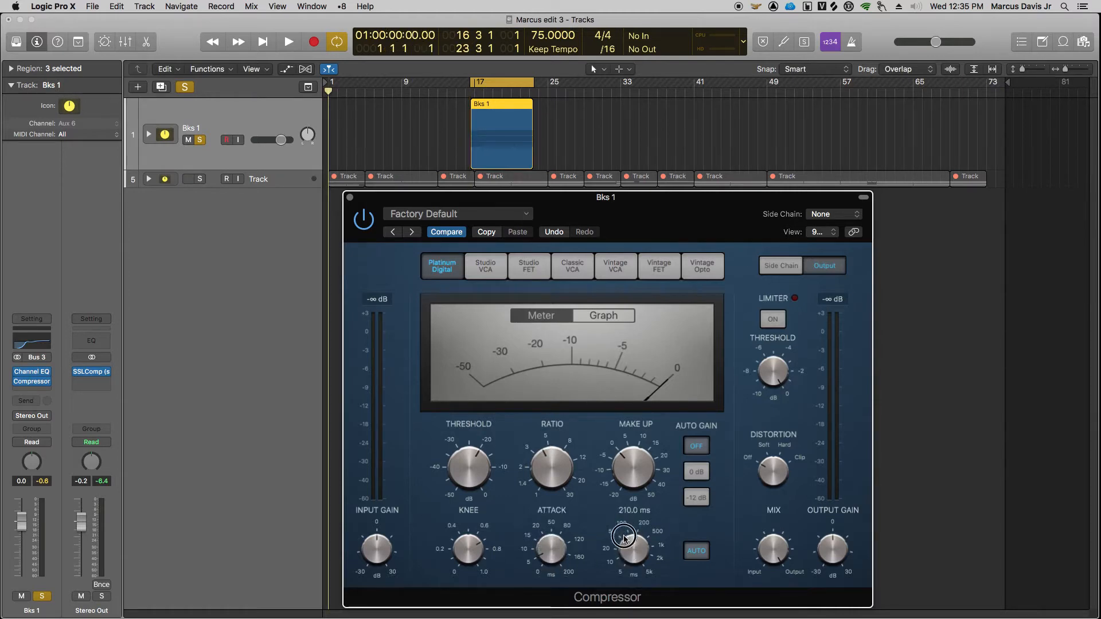
- Set the Compressor's threshold to -18.5 dB, auditioning the soloed Bks 1 stack before and after
key(space)
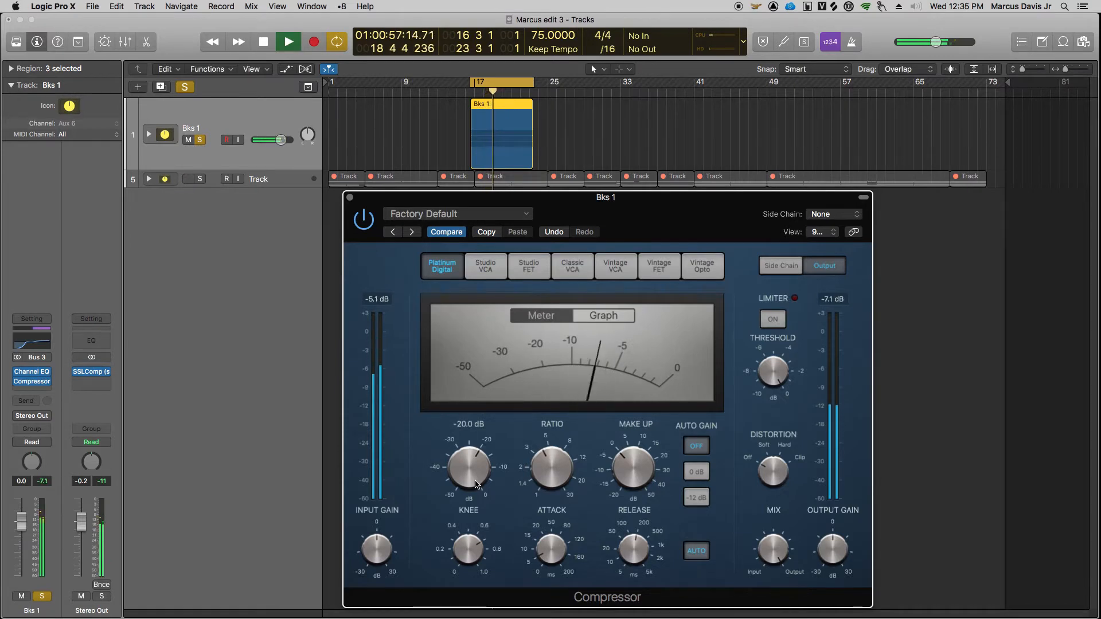
key(space)
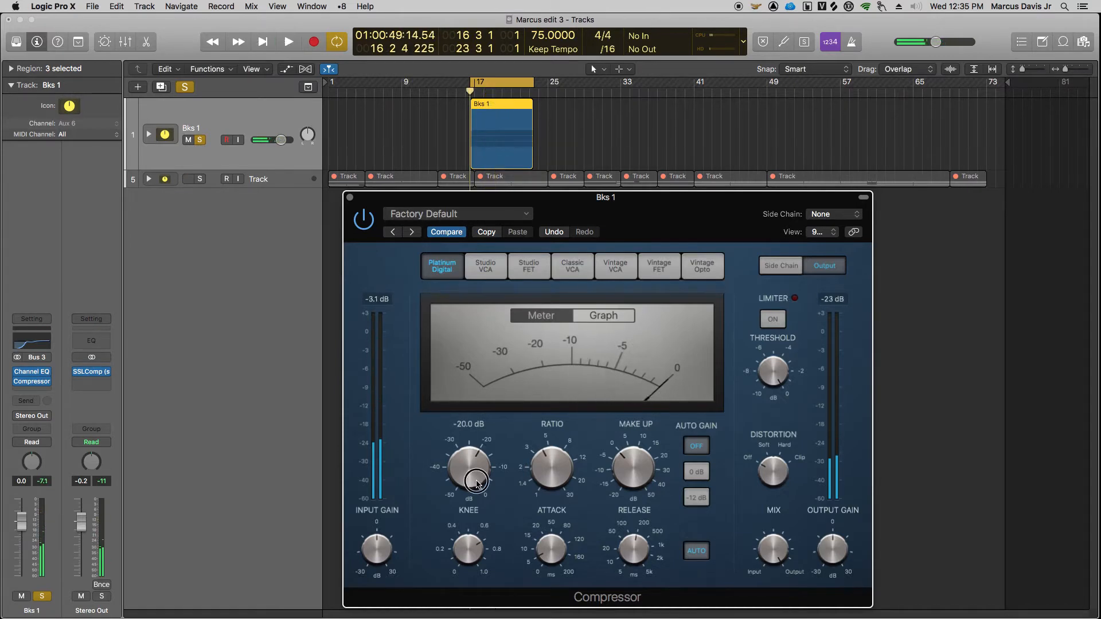
drag(475, 480, 474, 480)
key(space)
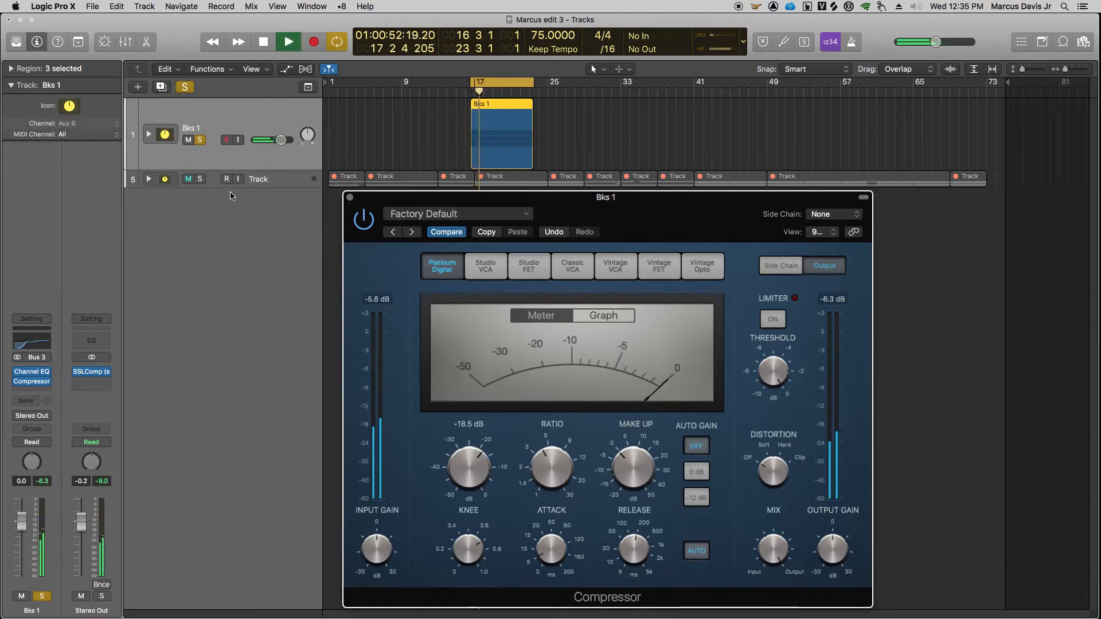
- Expand the Bks 1 stack, move the Compressor window down, and zoom in on the C, R and L regions
click(148, 135)
drag(390, 204, 425, 263)
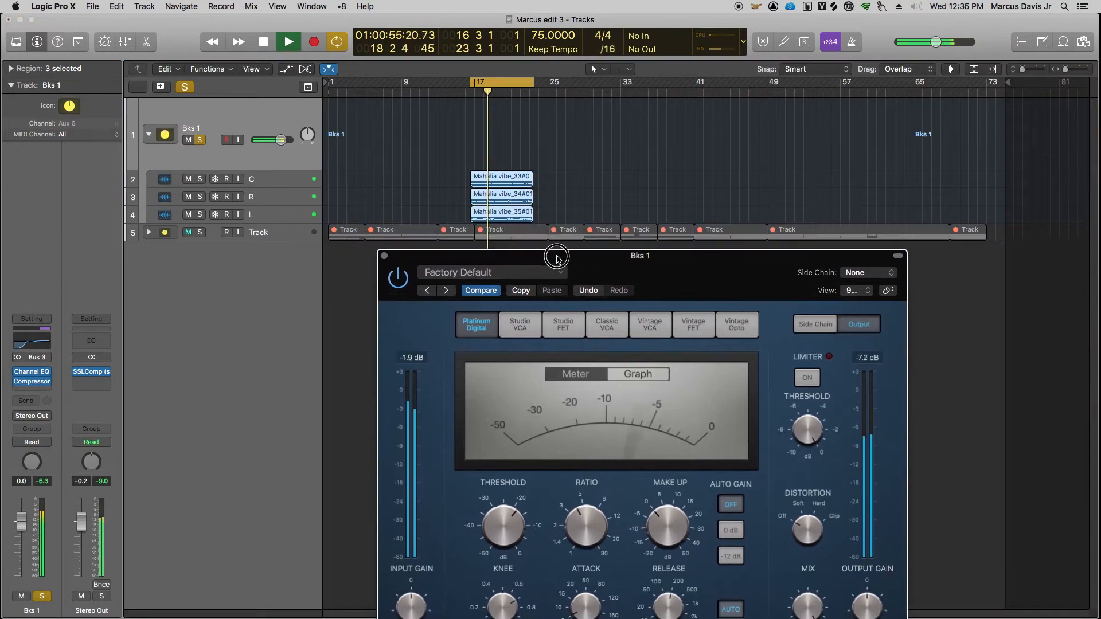
key(z)
key(space)
- Audition the compression on the vocal phrases from bar 20 with cycle mode switched off
click(642, 94)
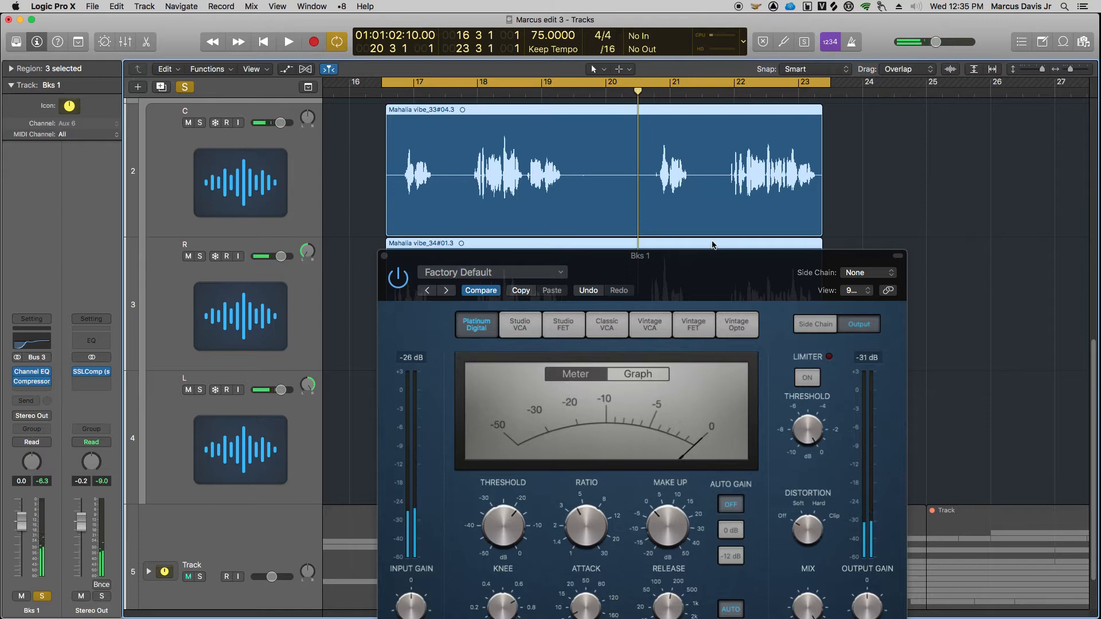
key(space)
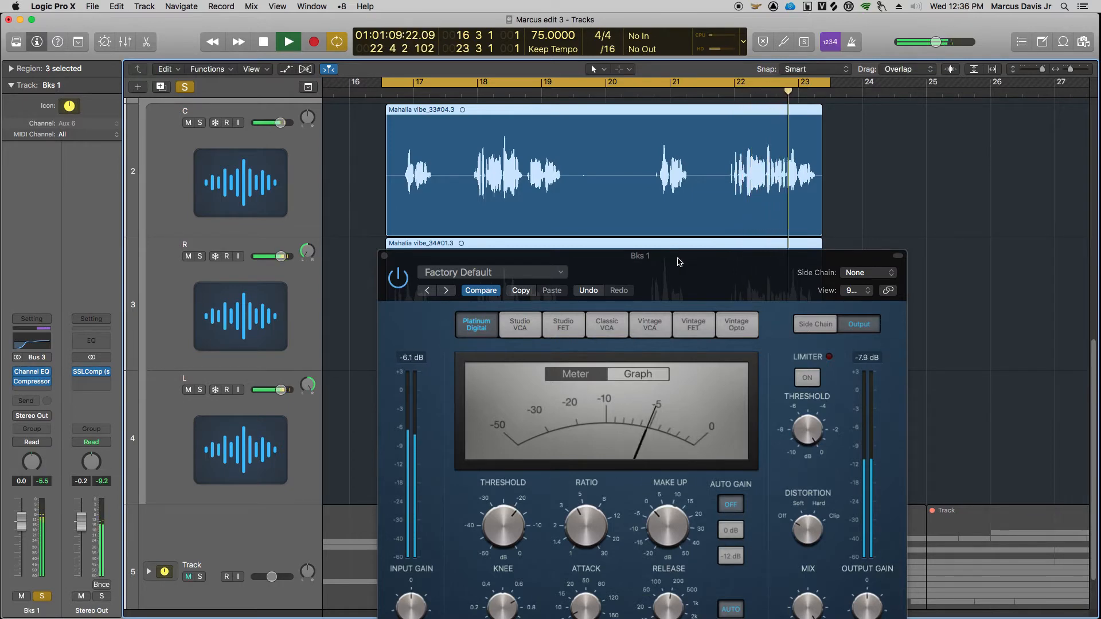
key(space)
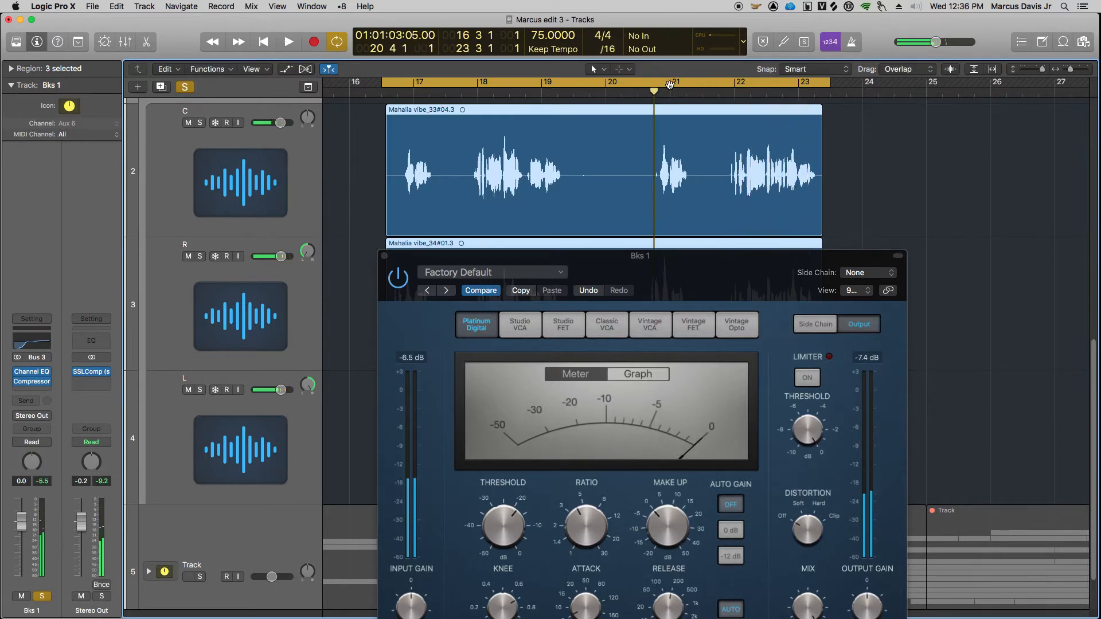
click(670, 85)
key(space)
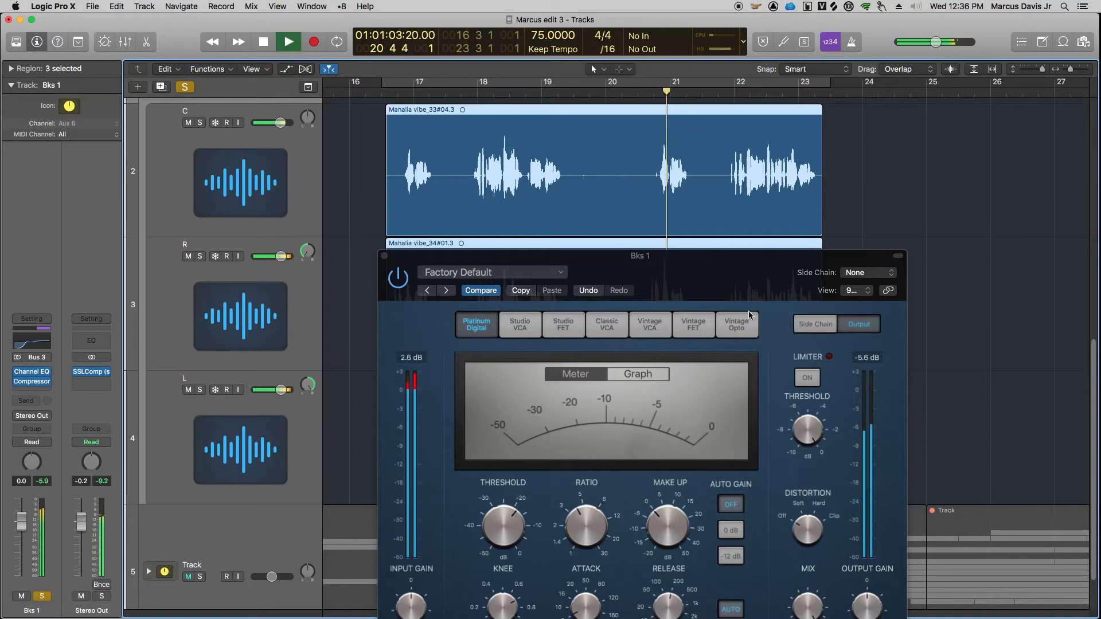
key(space)
- Move the Compressor window up, raise its threshold slightly above -18.5 dB, and audition from bar 20
drag(666, 263, 666, 168)
mouse_move(502, 431)
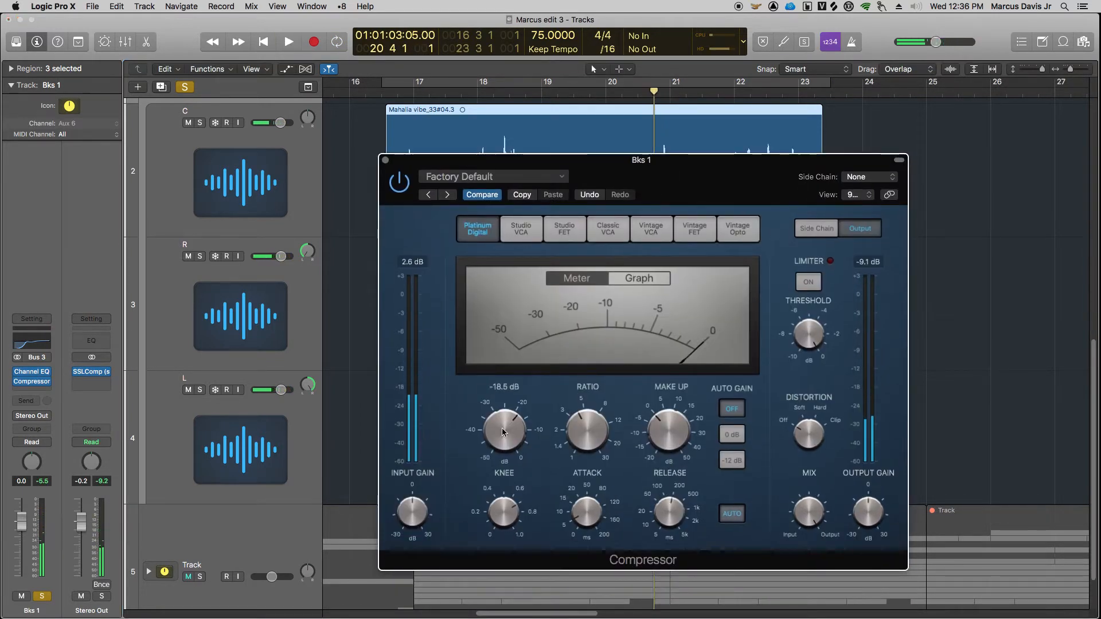
drag(502, 430, 504, 423)
key(space)
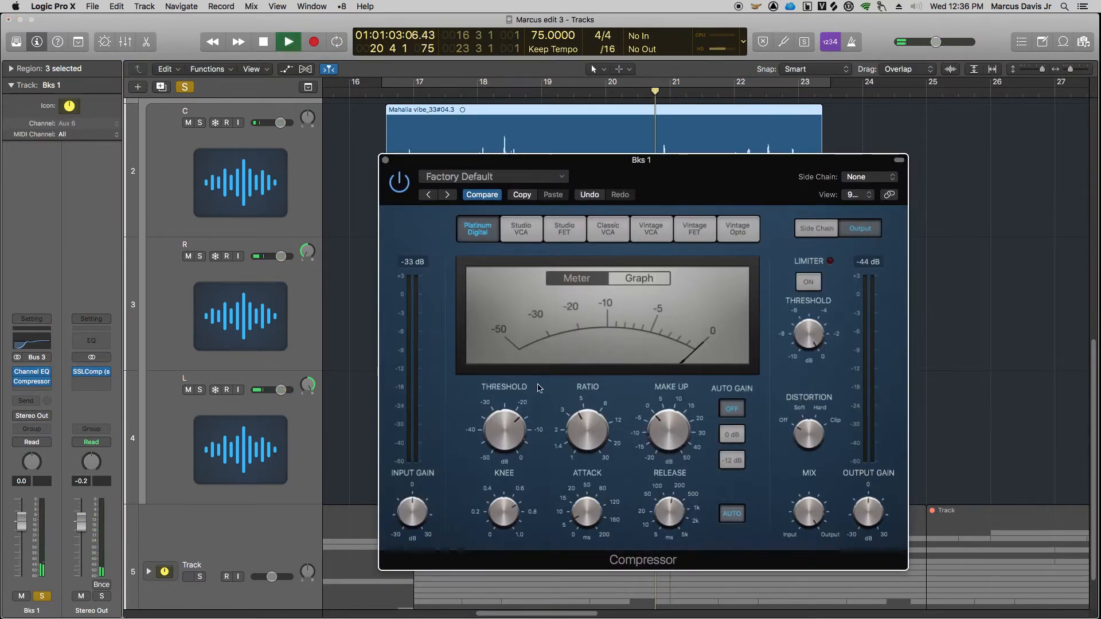
key(space)
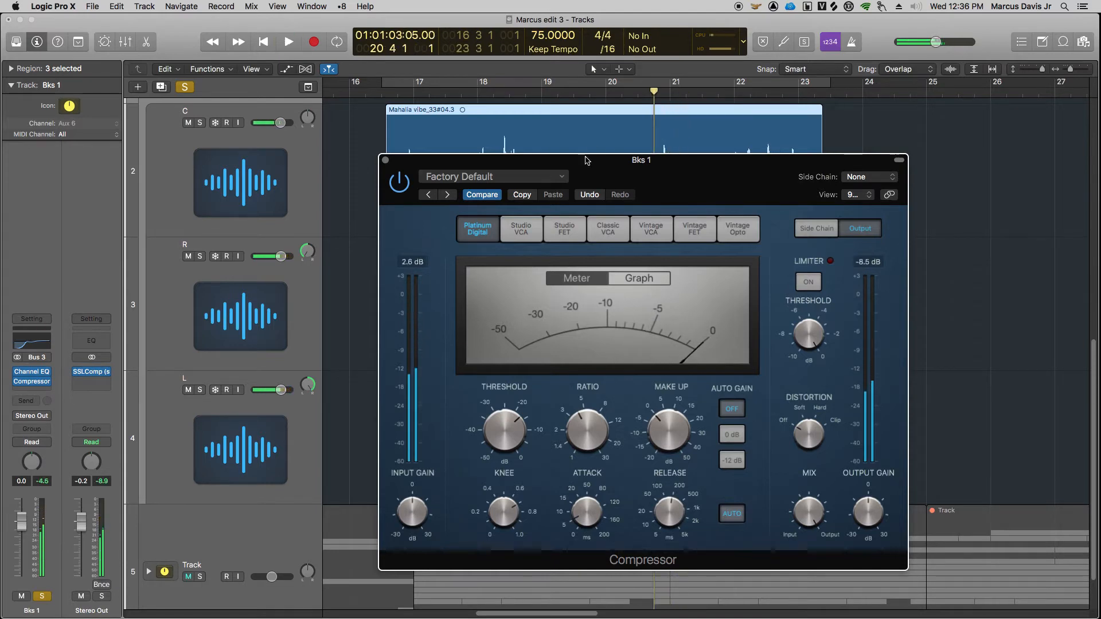
- Turn cycle mode back on and audition the compressed vocals from the start of the cycle range
key(c)
click(406, 113)
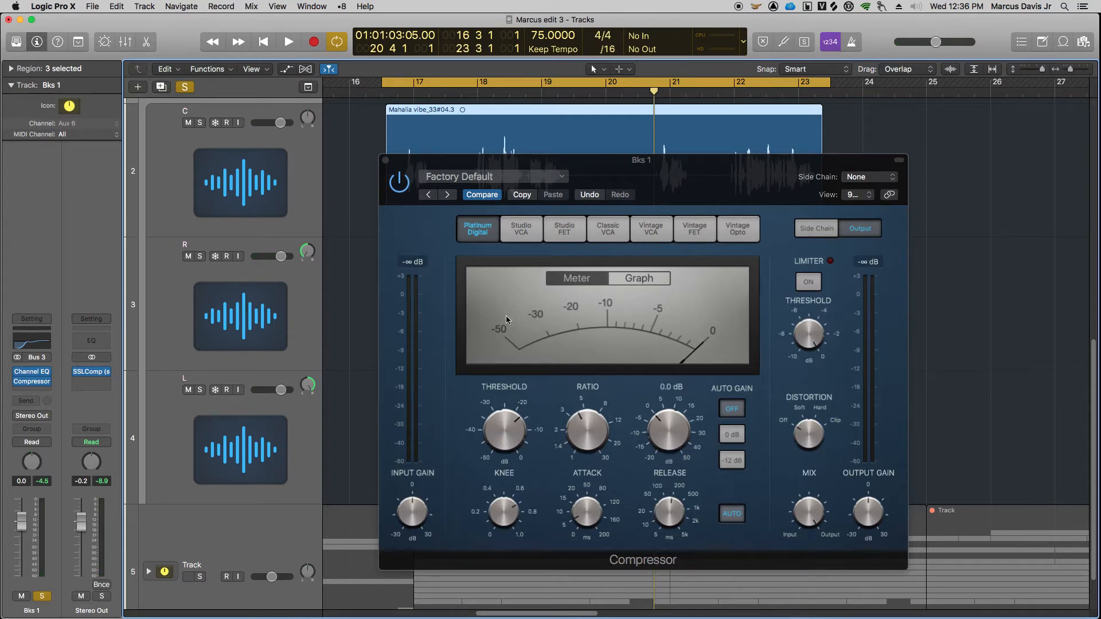
key(space)
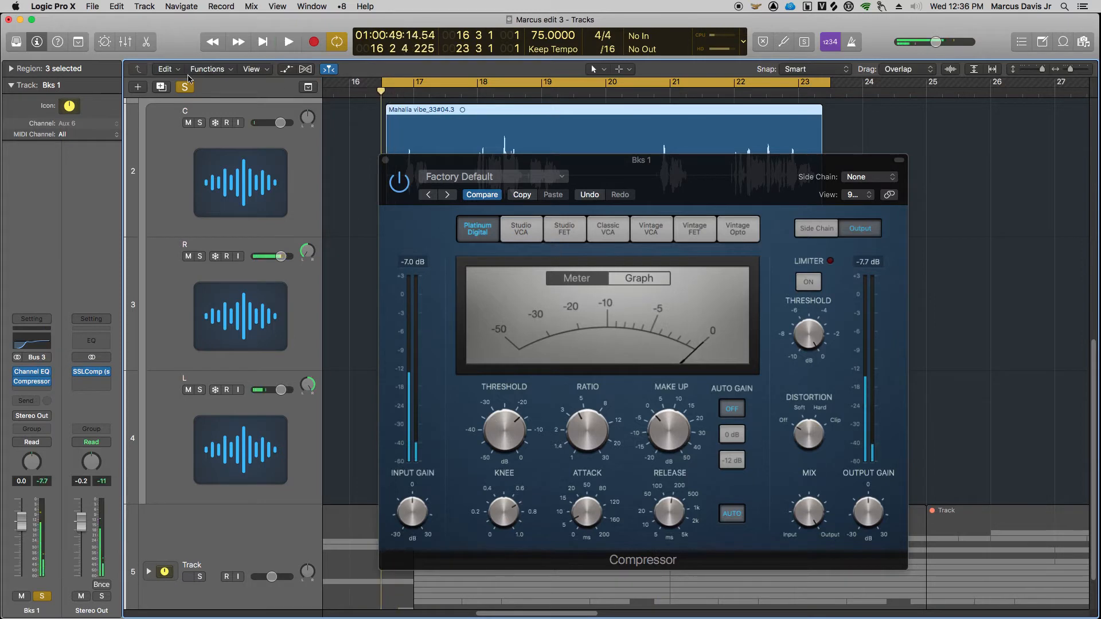
- Turn off solo for the background vocals and raise the Compressor's make-up gain to 4.0 dB during full-mix playback
click(185, 87)
key(space)
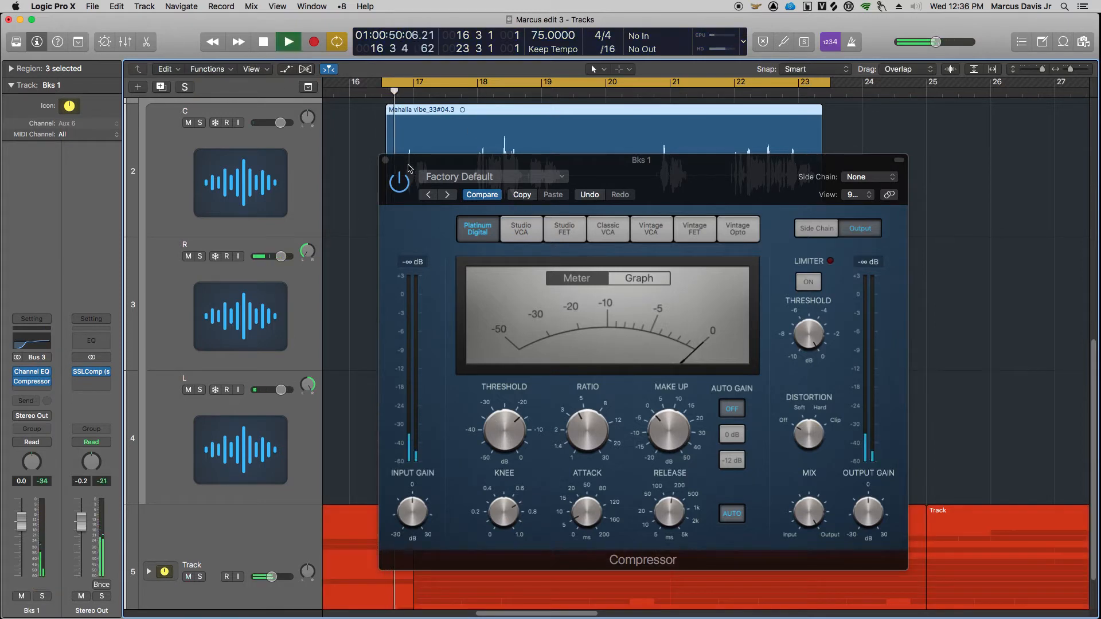
click(661, 436)
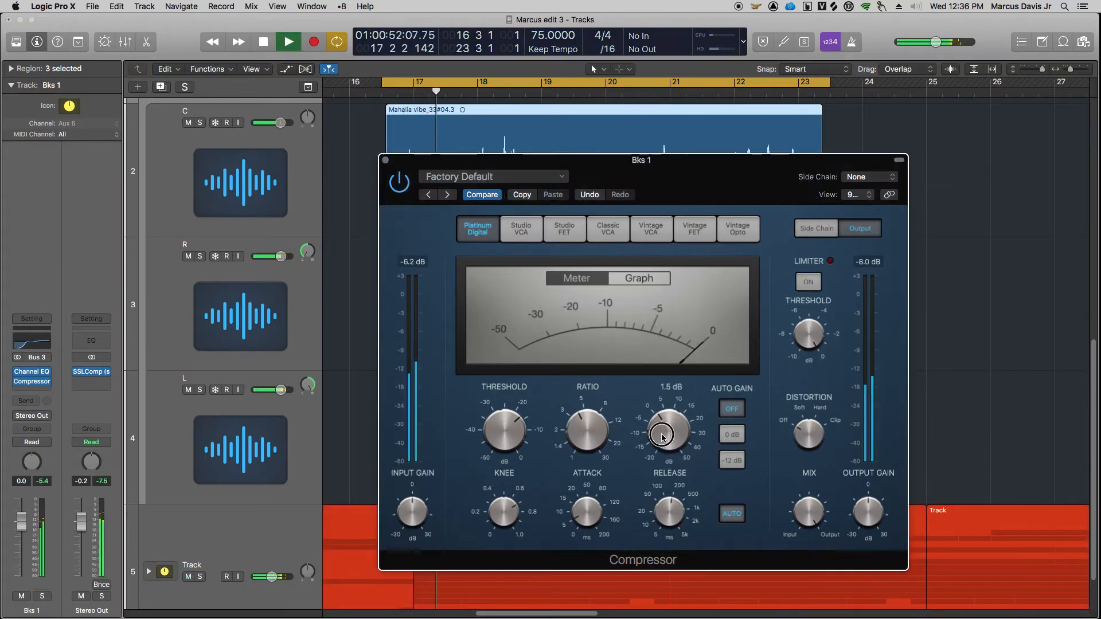
drag(661, 435, 658, 432)
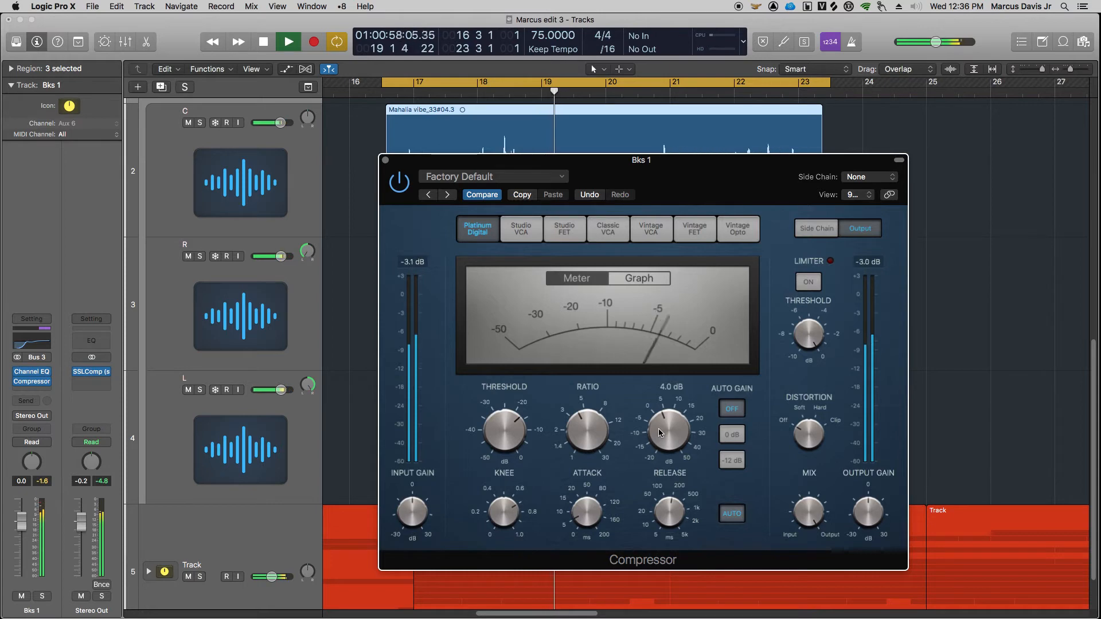
key(space)
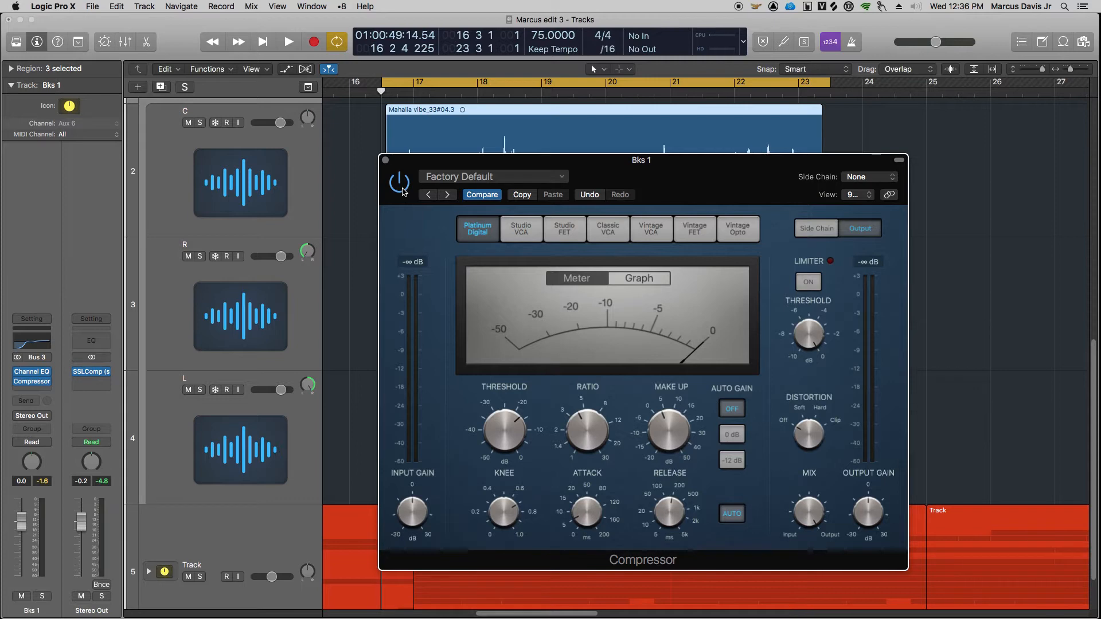
- Compare the background vocals in the full mix with the Compressor bypassed and active
key(space)
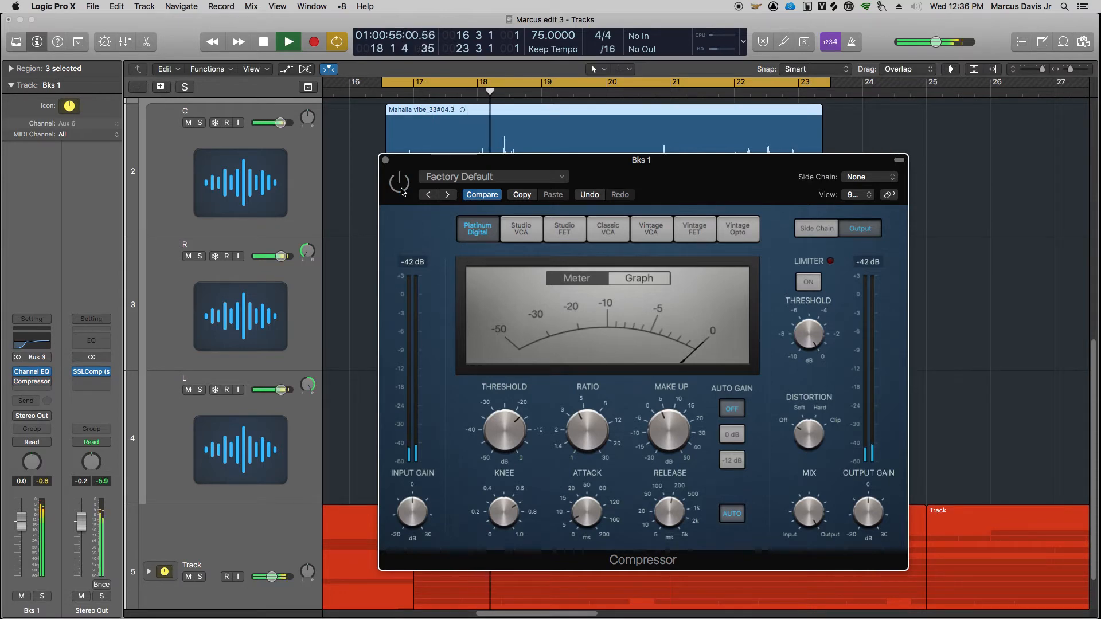
key(space)
key(space)
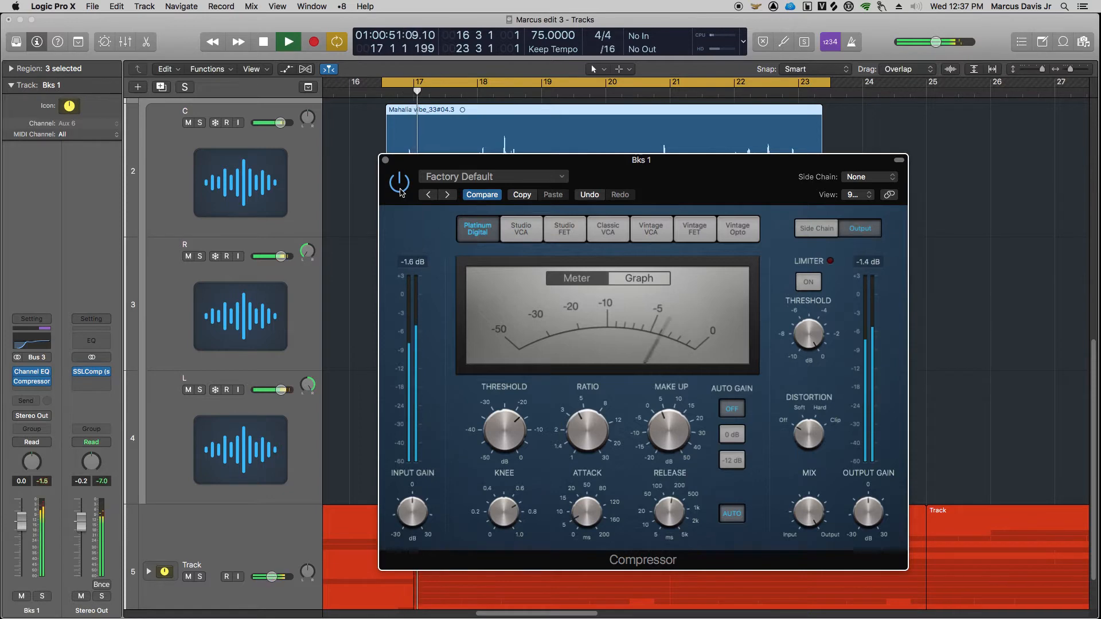
- Close the Compressor, stop playback, reduce the track height, and collapse the Bks 1 stack
click(384, 161)
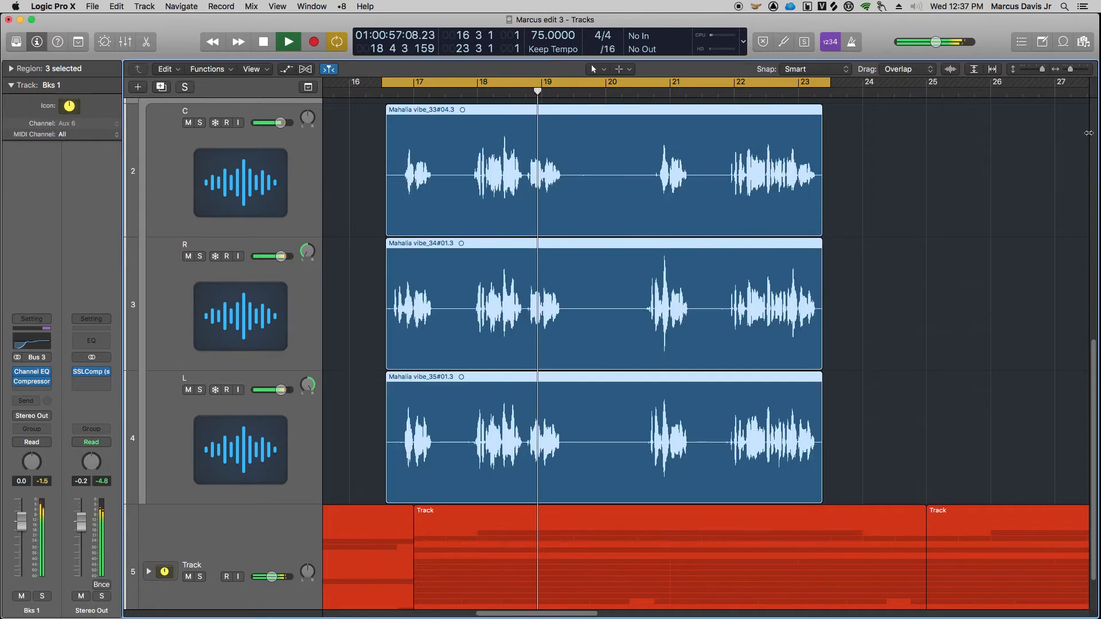
key(space)
drag(1043, 70, 1036, 70)
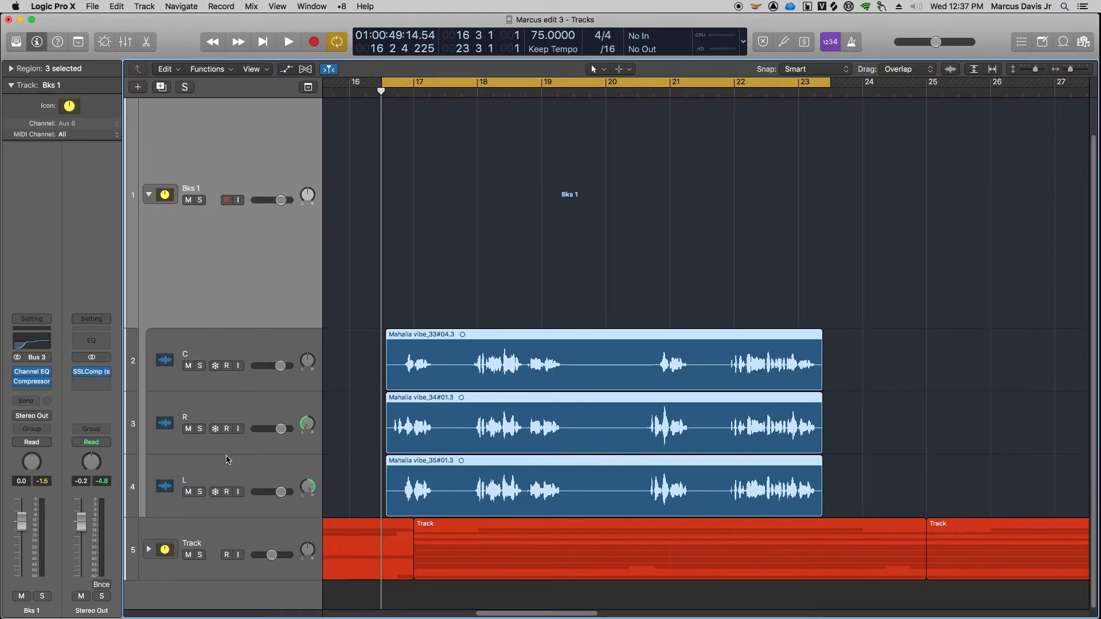
click(149, 196)
- Insert a stereo Vintage Tube EQ after the Compressor on Bks 1 and move its window clear of the channel strip
mouse_move(41, 387)
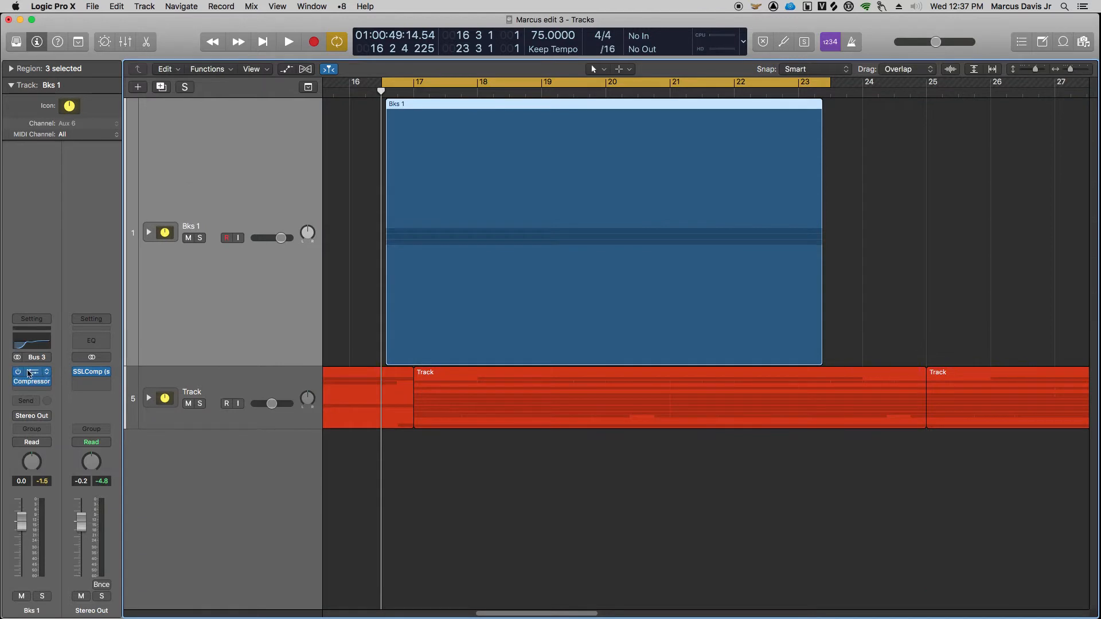
click(42, 389)
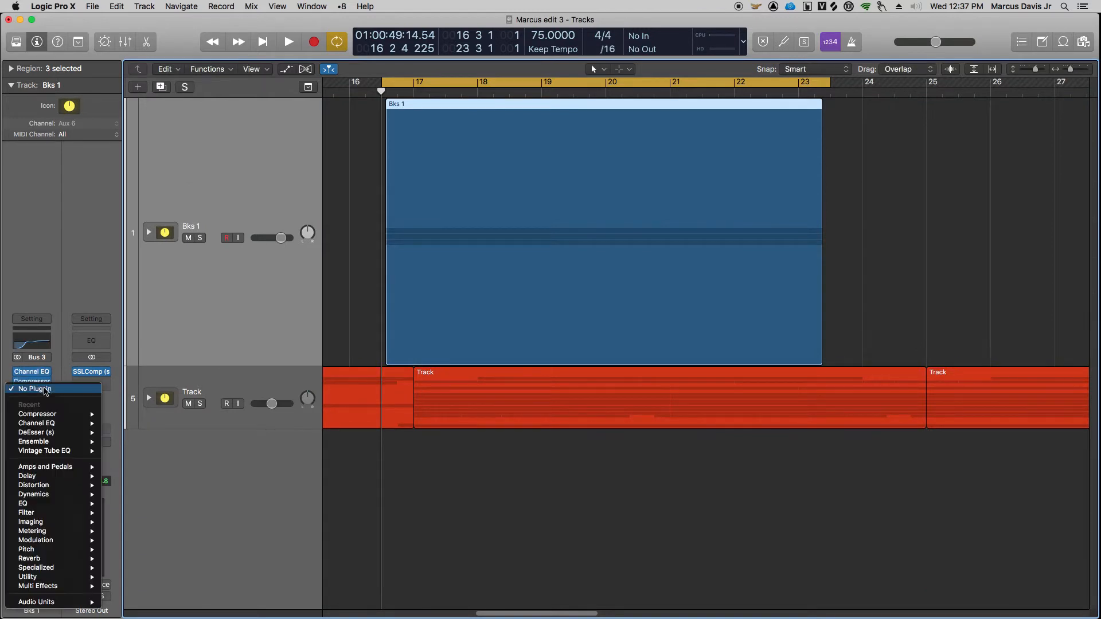
mouse_move(64, 523)
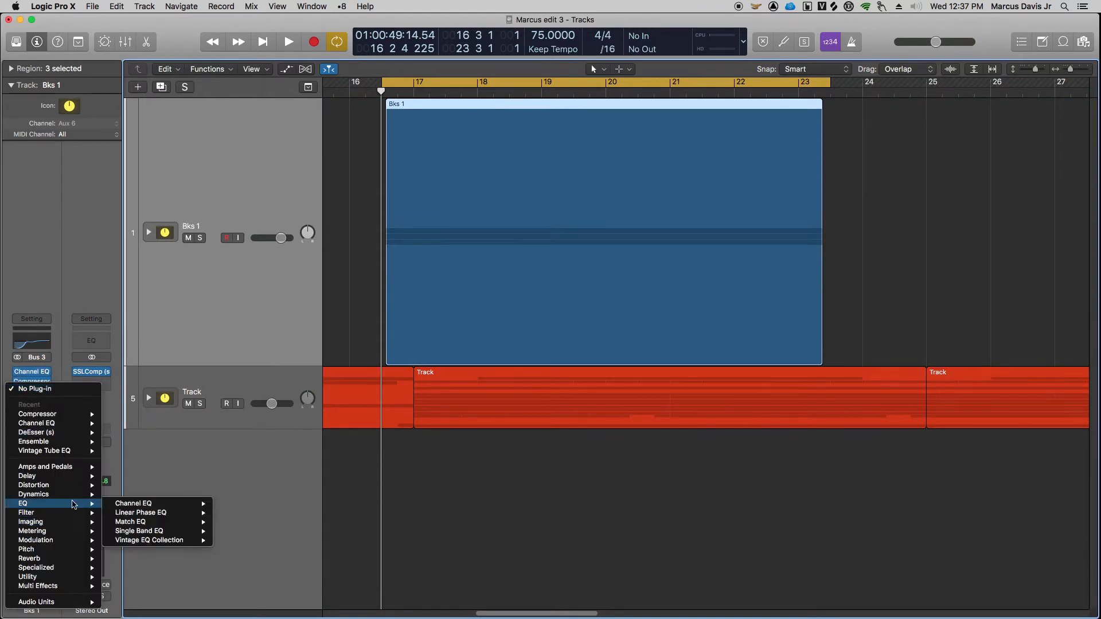
mouse_move(169, 547)
mouse_move(257, 561)
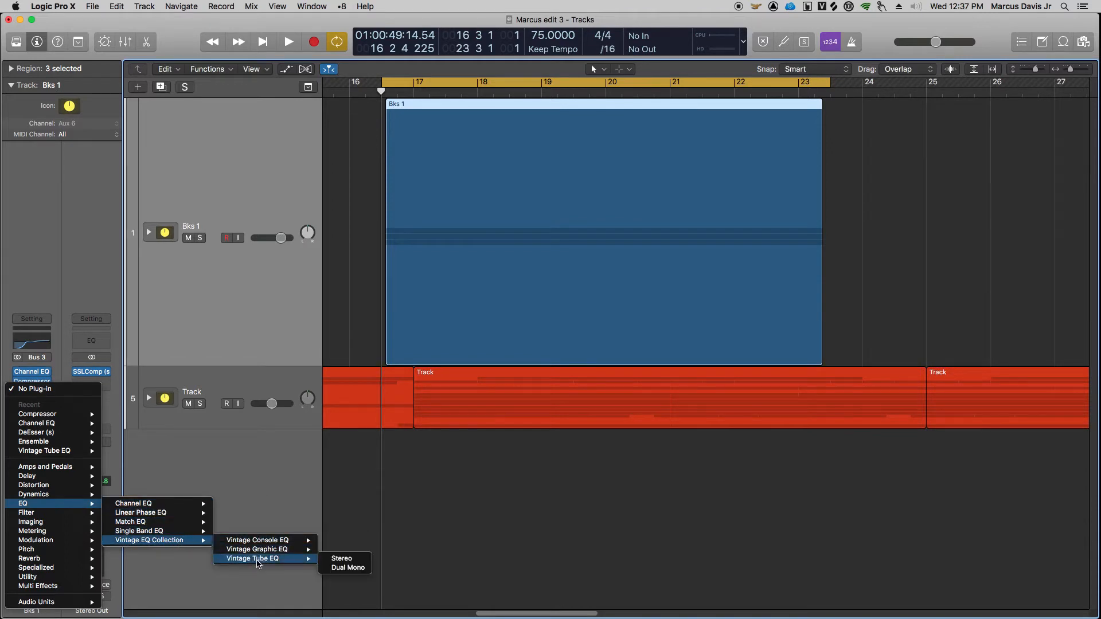
click(340, 561)
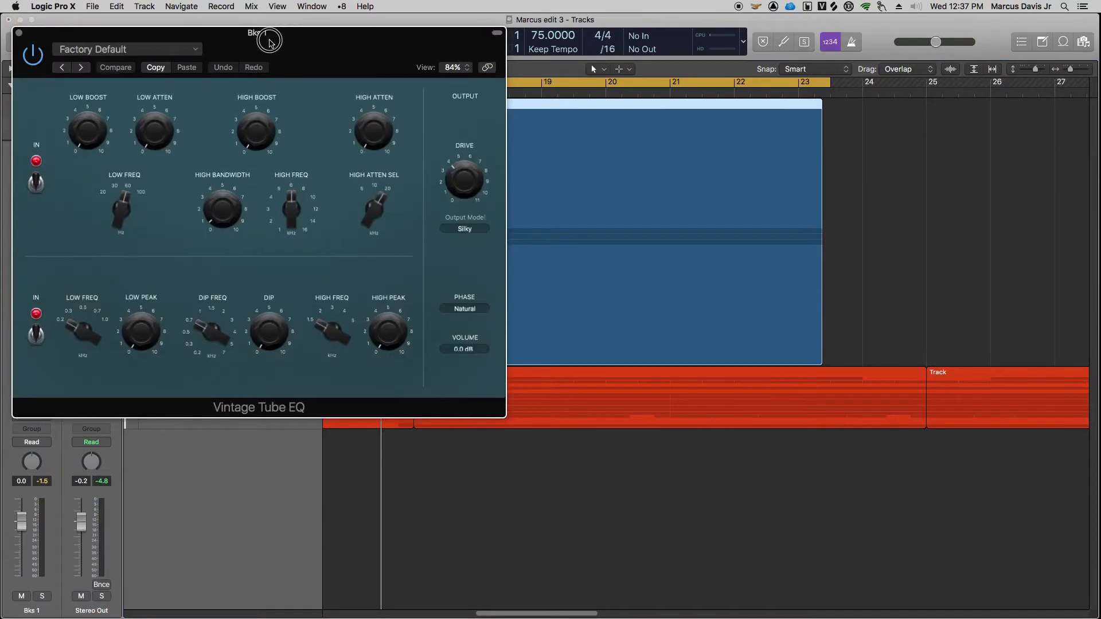
drag(270, 30, 432, 148)
- Set the Vintage Tube EQ's upper high frequency to about 12.27 kHz and raise its drive and high boost, auditioning in the mix
drag(623, 284, 621, 250)
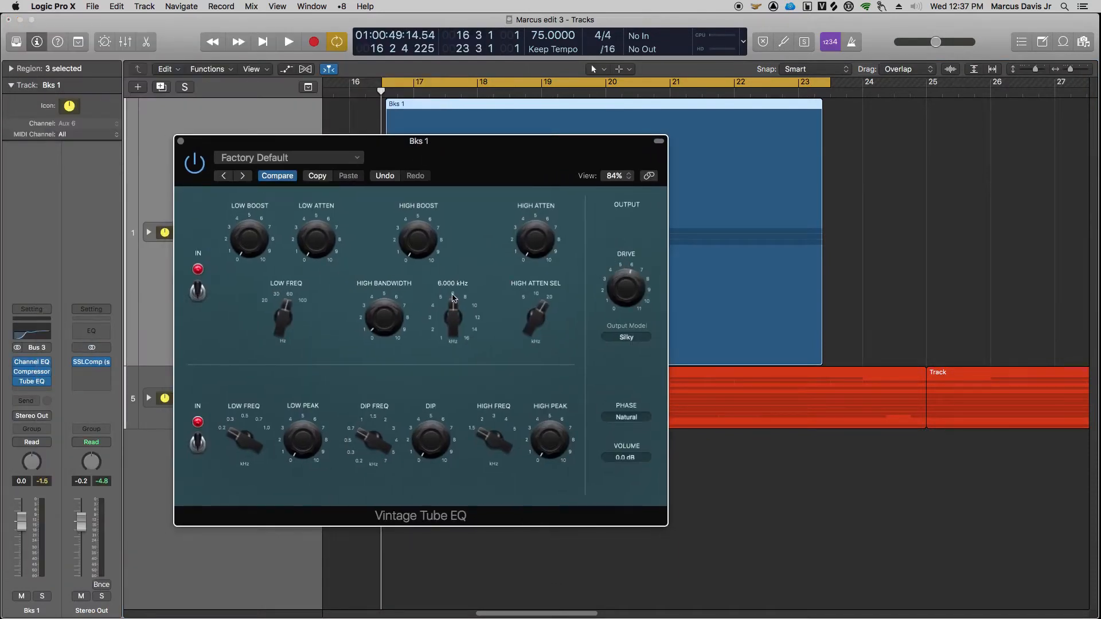
click(478, 322)
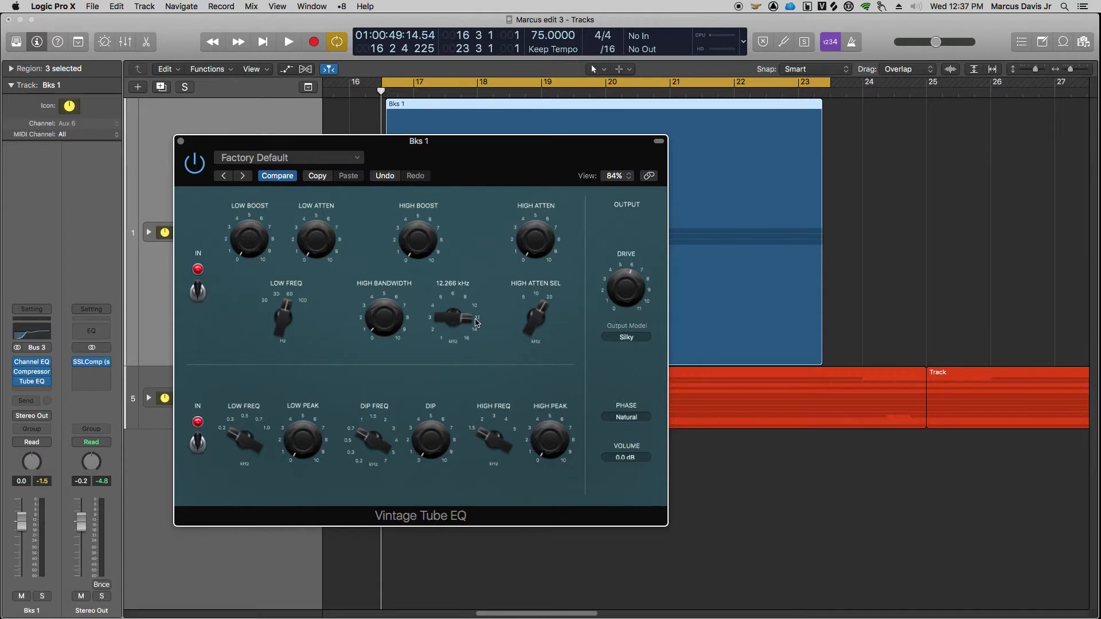
drag(415, 246, 402, 184)
key(space)
drag(418, 242, 418, 235)
- Audition the Vintage Tube EQ's upper section switched in and out, stop playback, and close the EQ
mouse_move(359, 299)
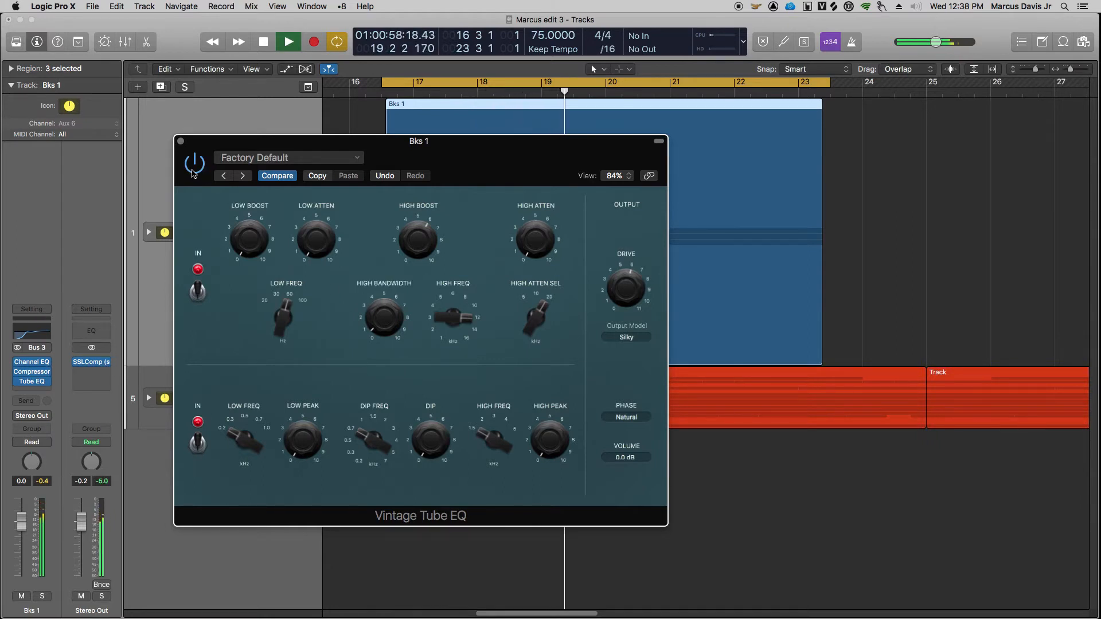
click(200, 297)
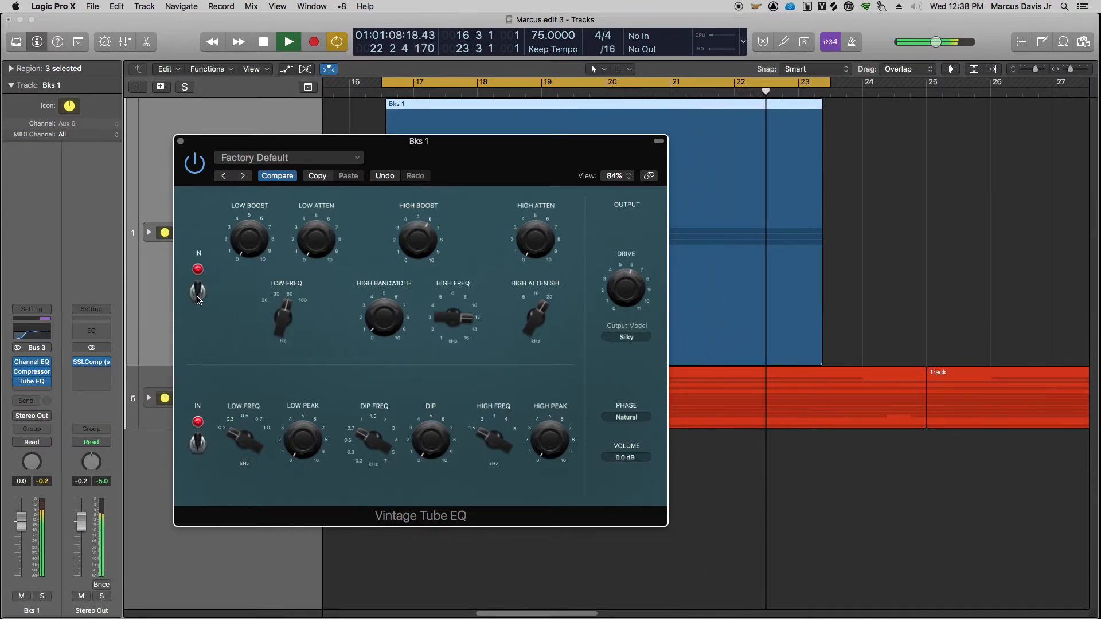
key(space)
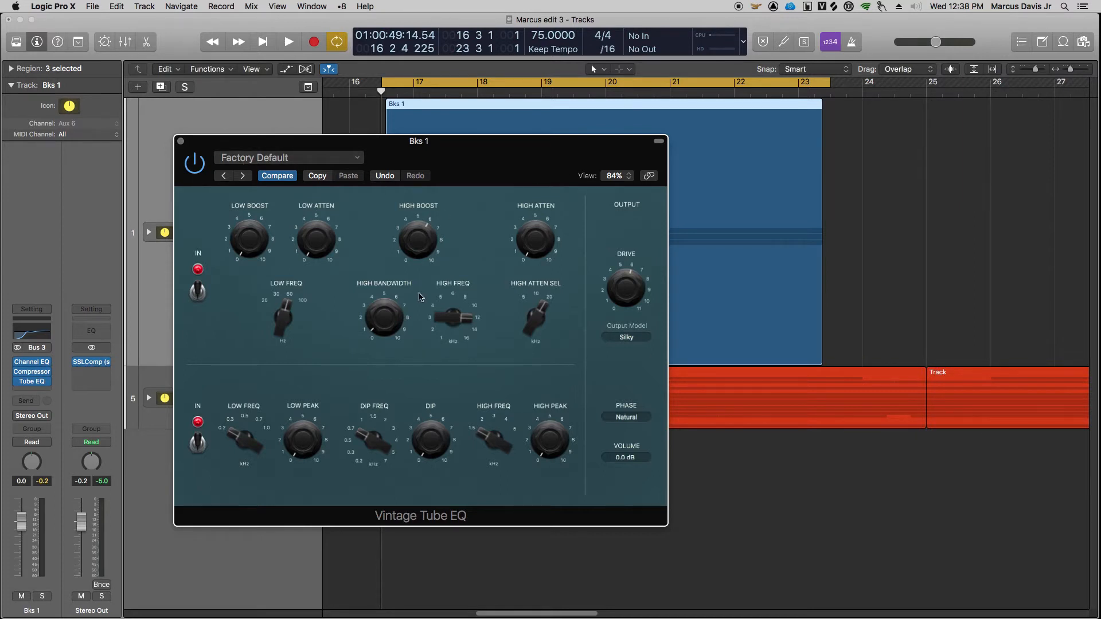
click(181, 142)
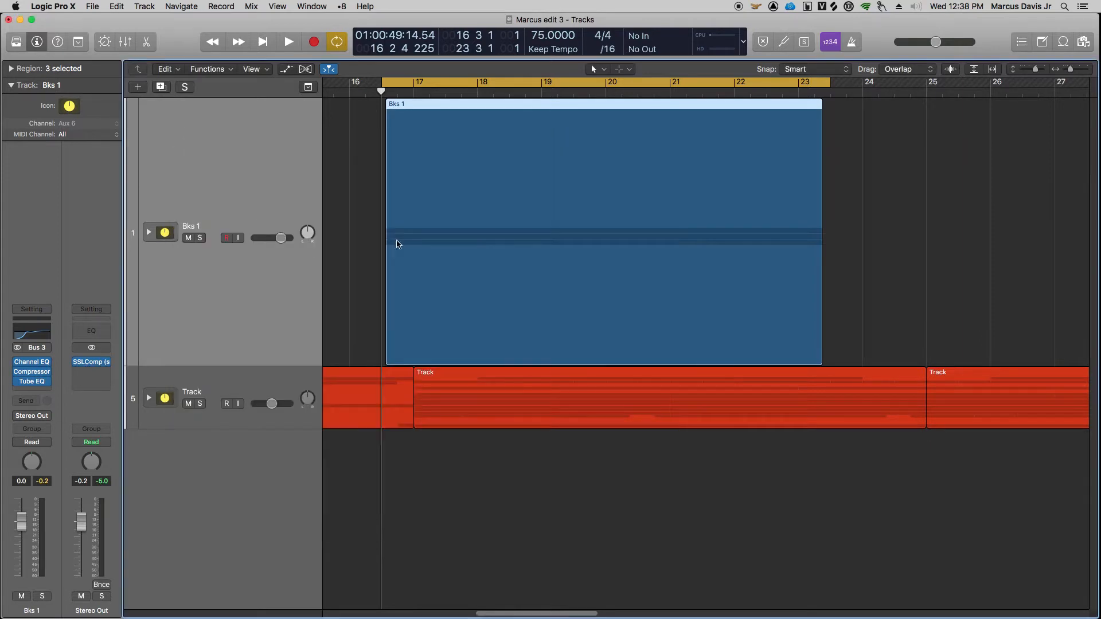
- Insert the stereo Waves DeEsser (s) after the Tube EQ on Bks 1 and move its window over the Bks 1 region
click(32, 392)
mouse_move(46, 603)
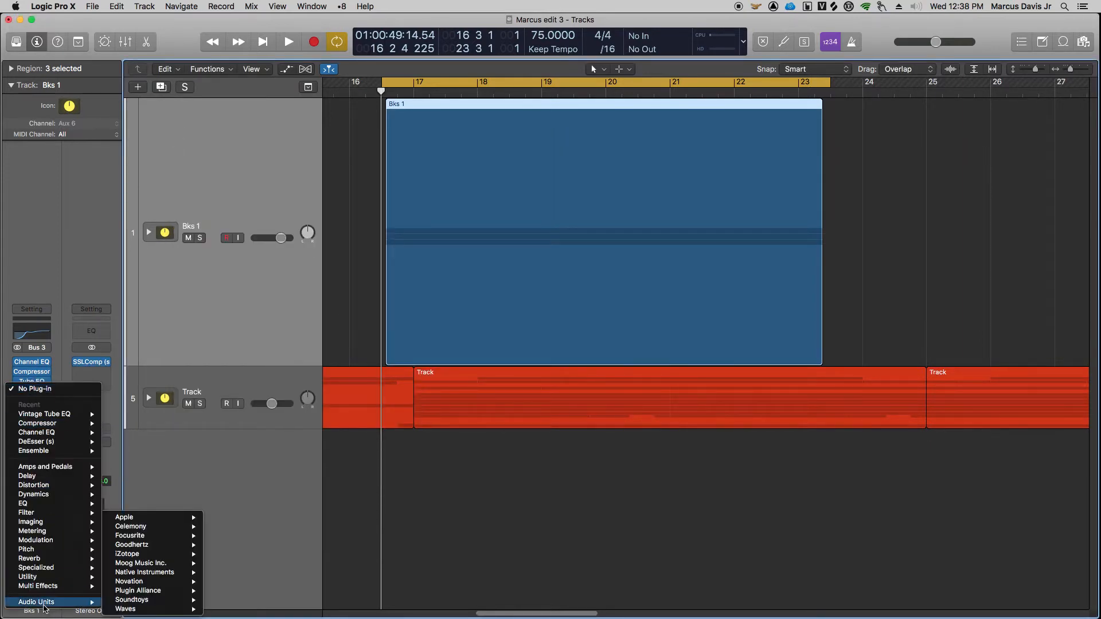
mouse_move(136, 612)
mouse_move(251, 433)
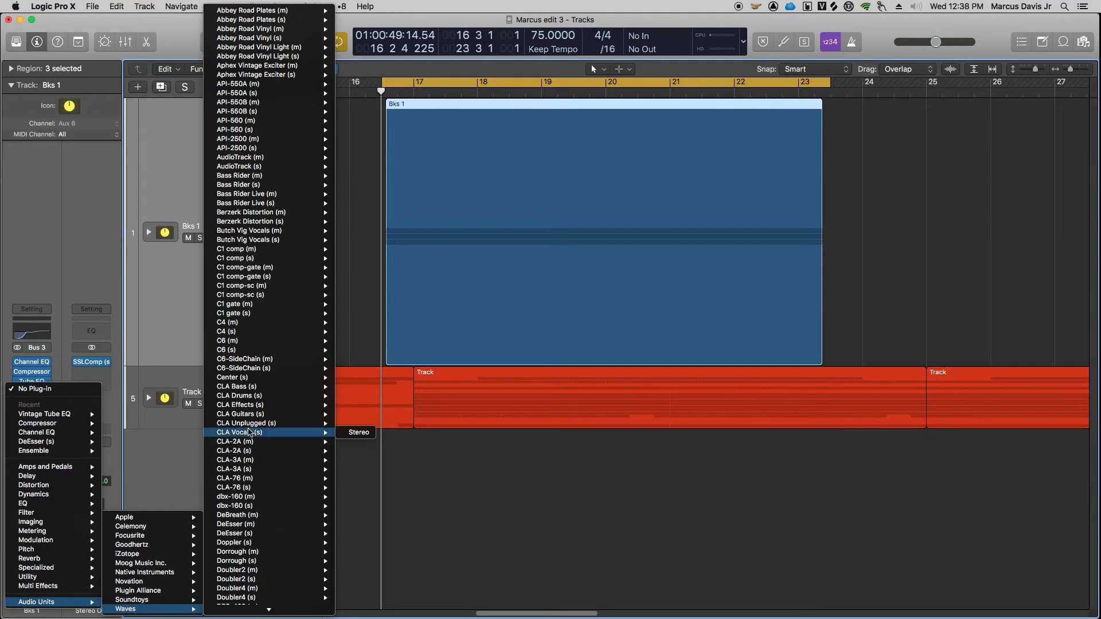
mouse_move(256, 534)
click(355, 535)
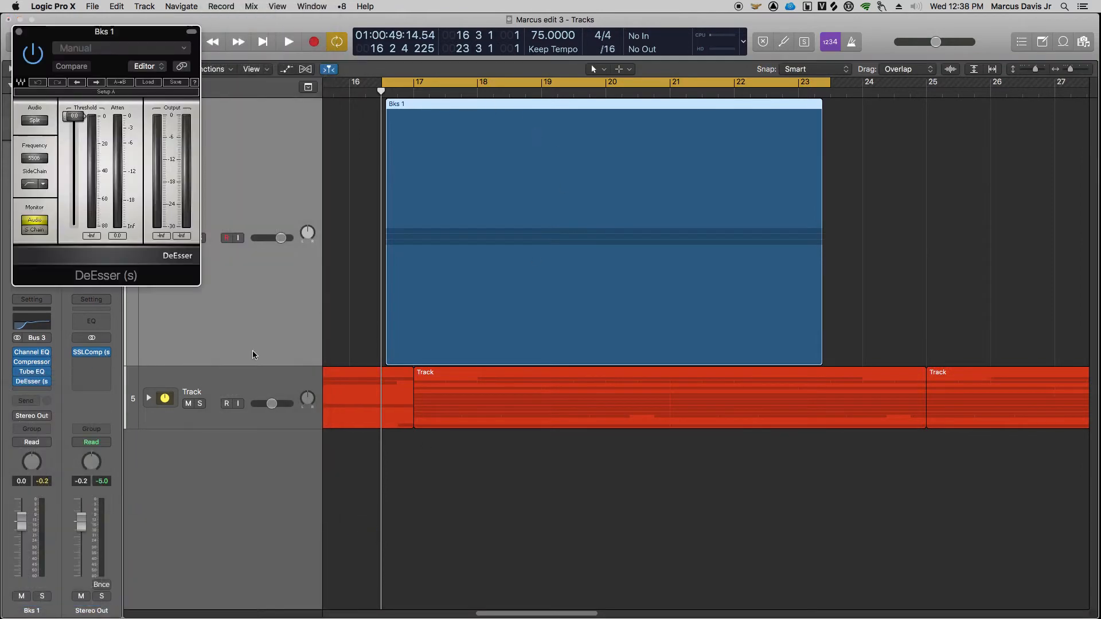
drag(162, 32, 376, 104)
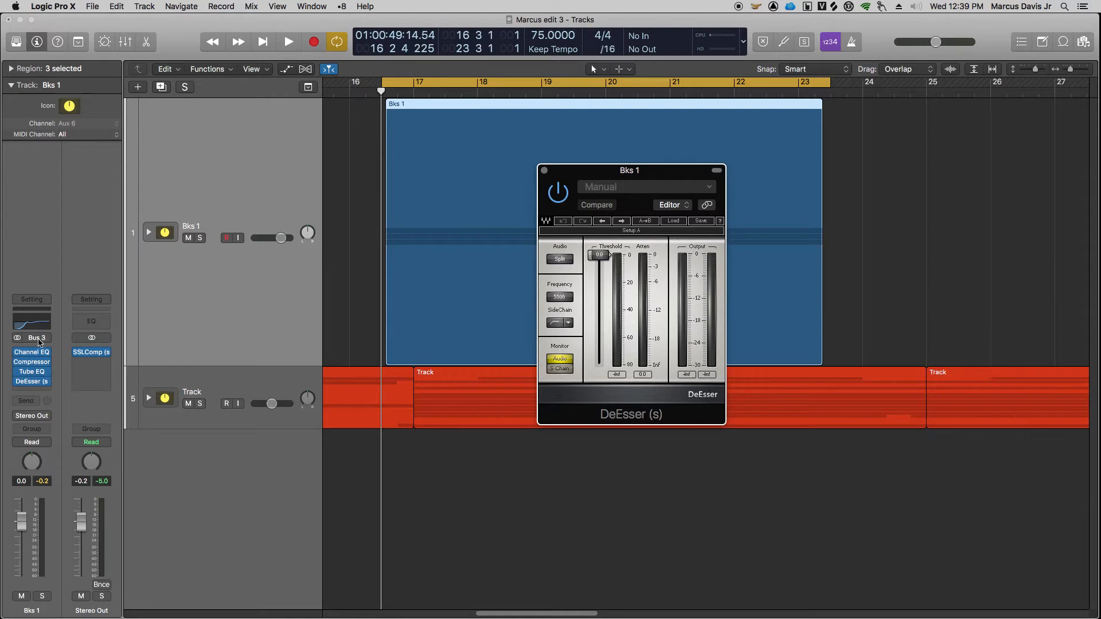
mouse_move(42, 385)
drag(670, 175, 637, 172)
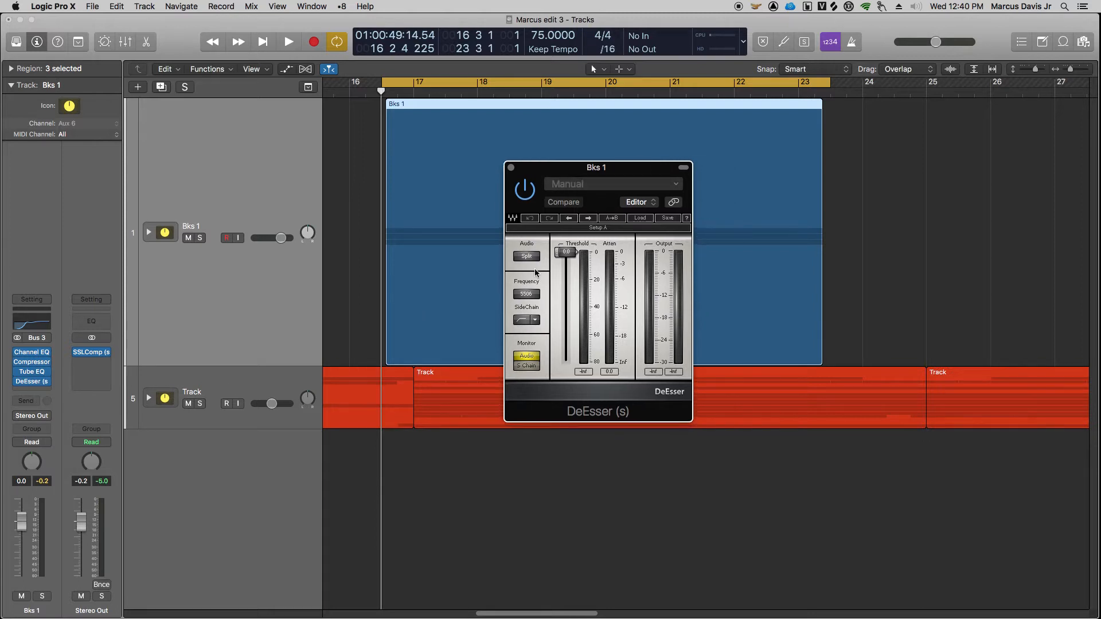
- Load the Male Ess factory preset in the DeEsser and lower its threshold to about -30 dB during playback
click(526, 256)
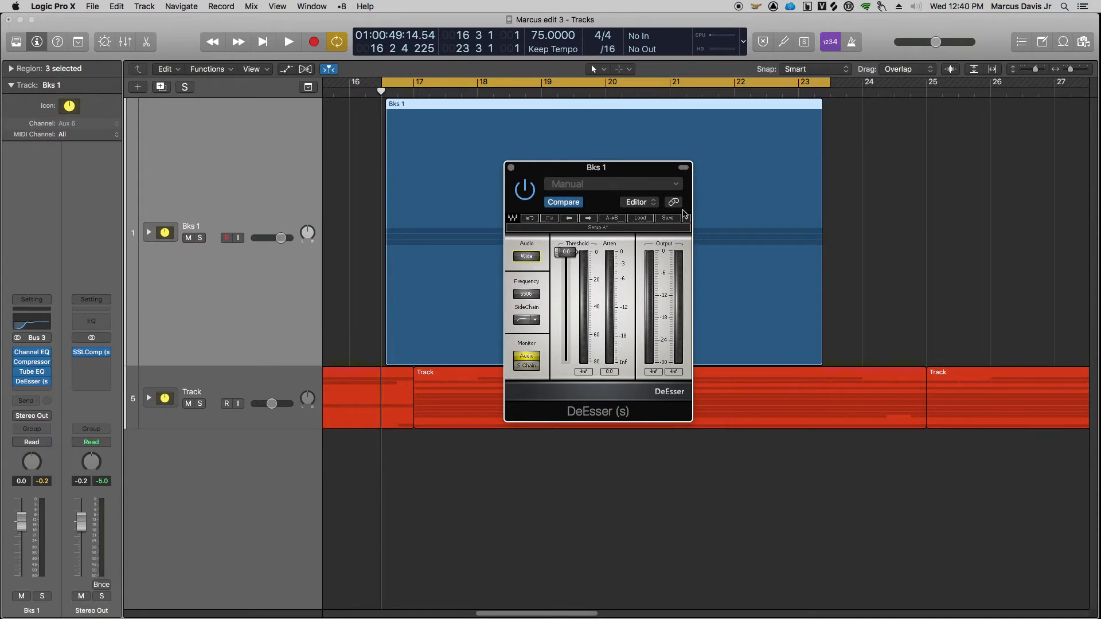
click(642, 218)
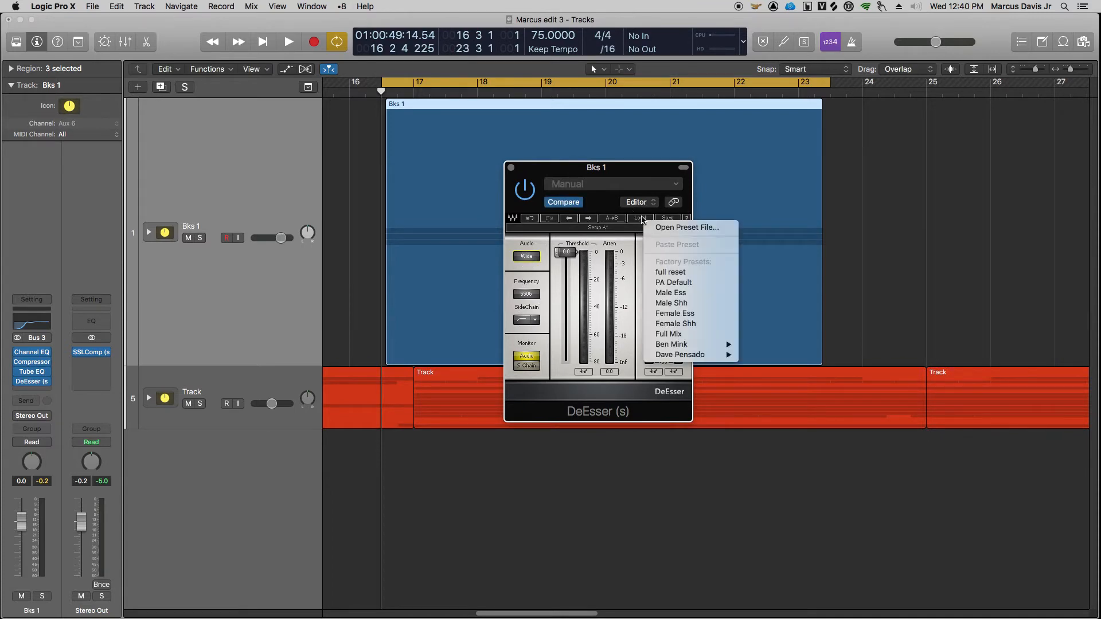
click(679, 293)
key(space)
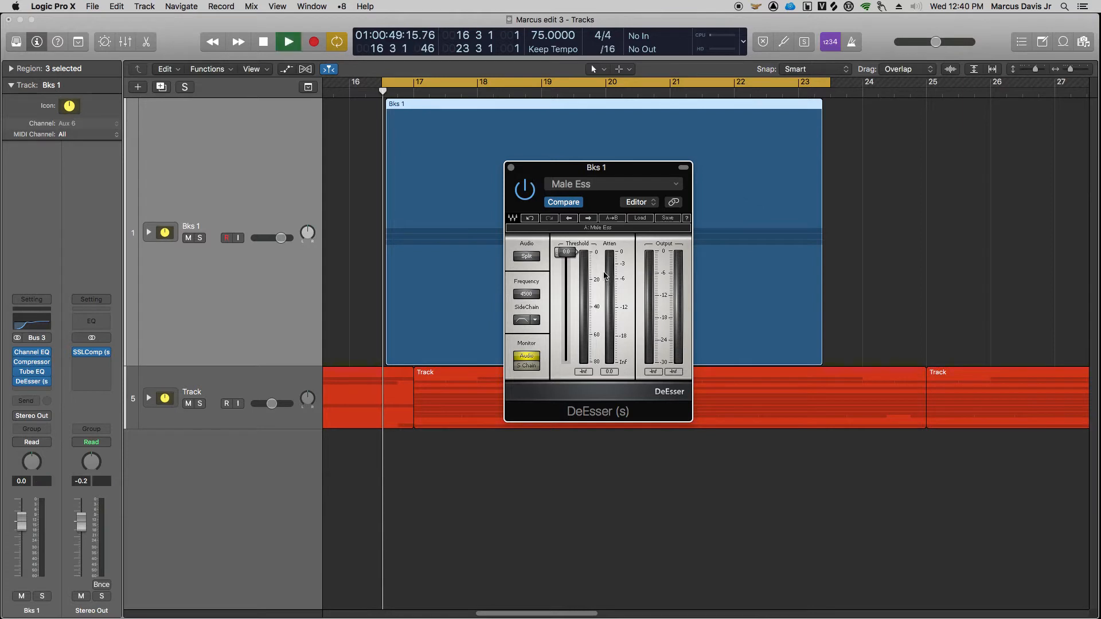
drag(565, 252, 566, 296)
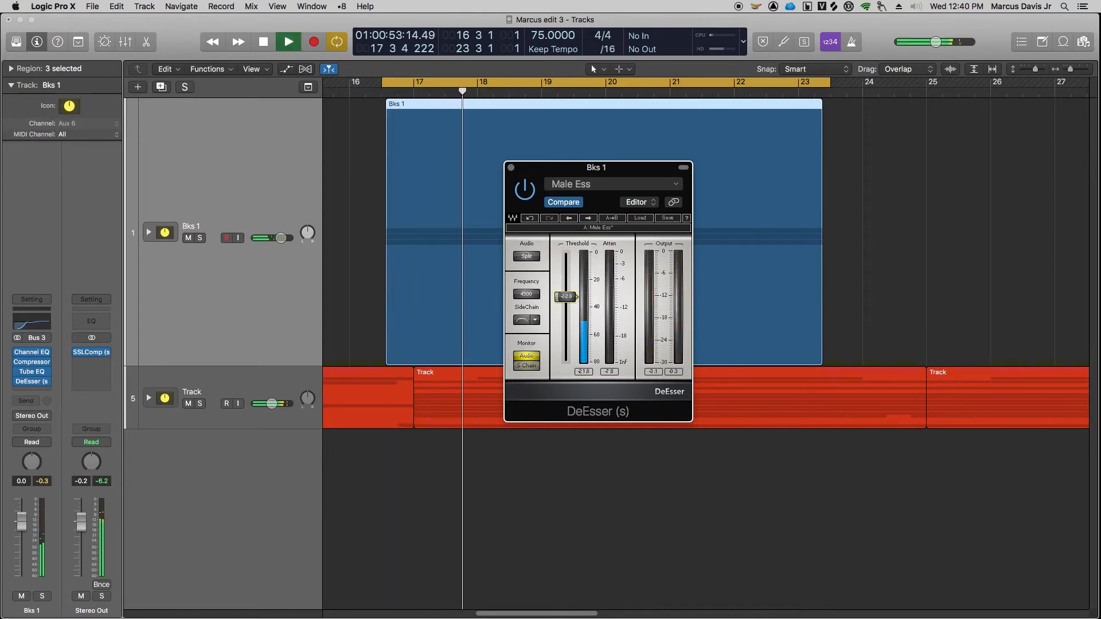
drag(566, 297, 565, 297)
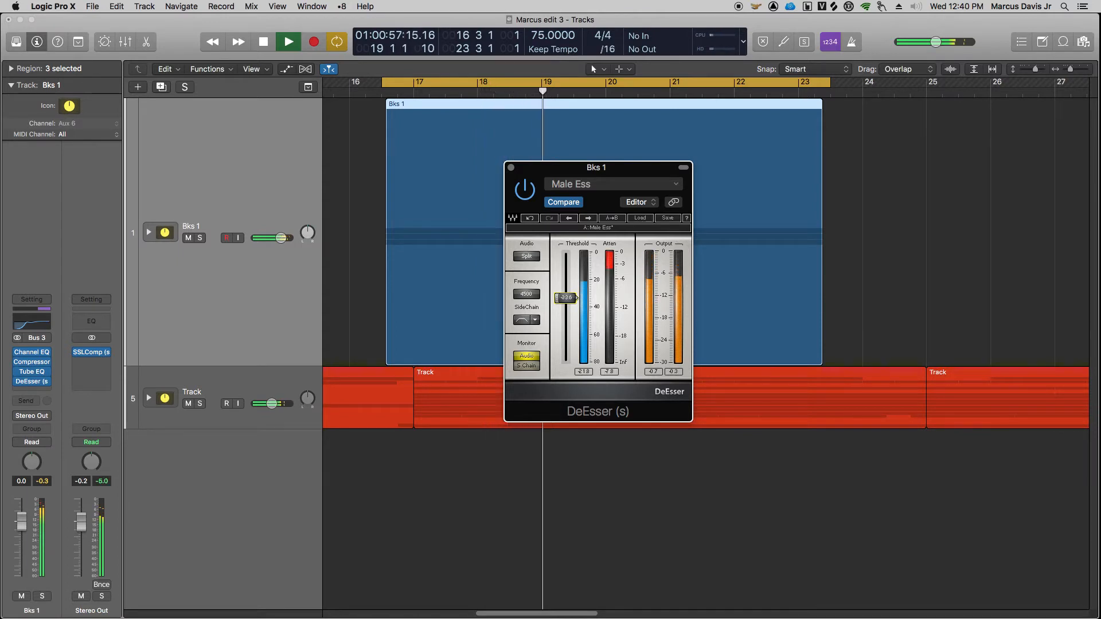
drag(565, 298, 565, 294)
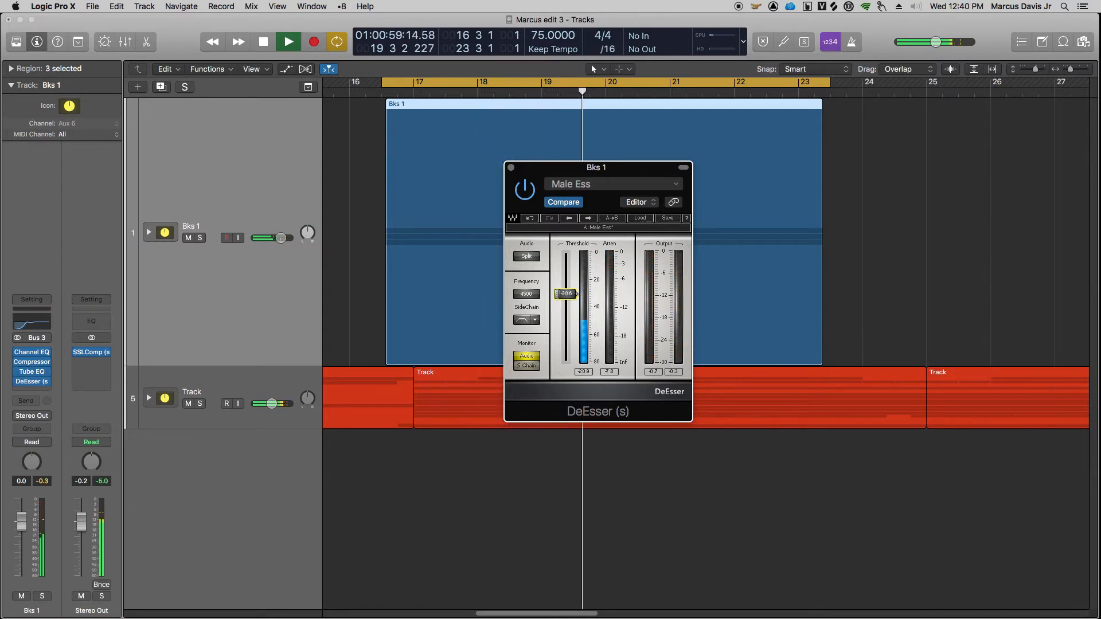
key(space)
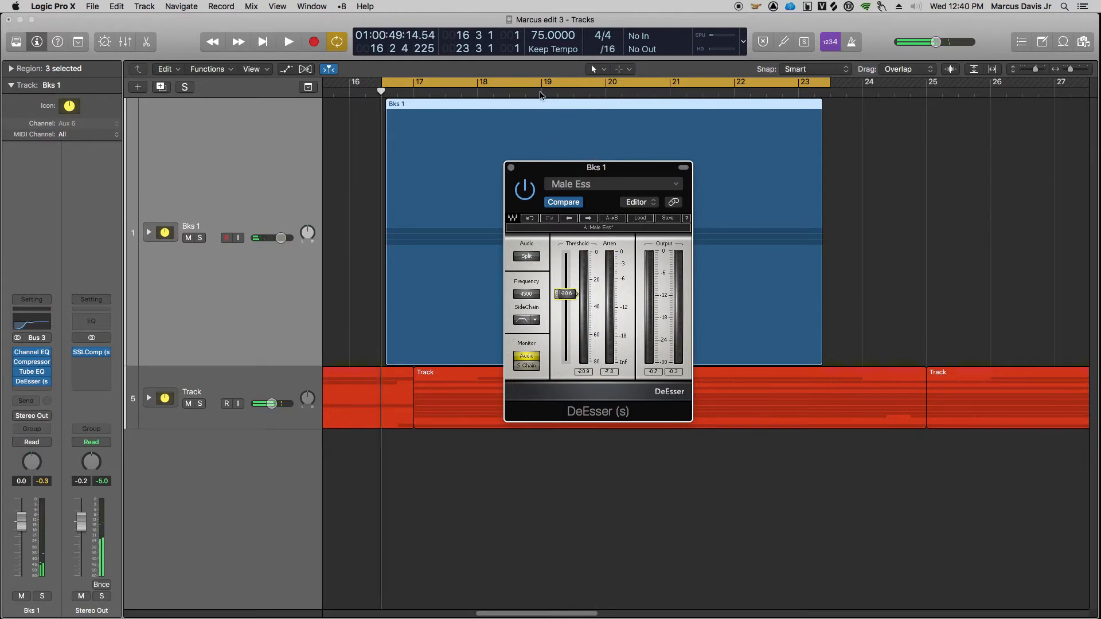
- Turn off cycle mode and lower the DeEsser threshold to about -32 dB while auditioning from bar 19
click(550, 86)
click(539, 92)
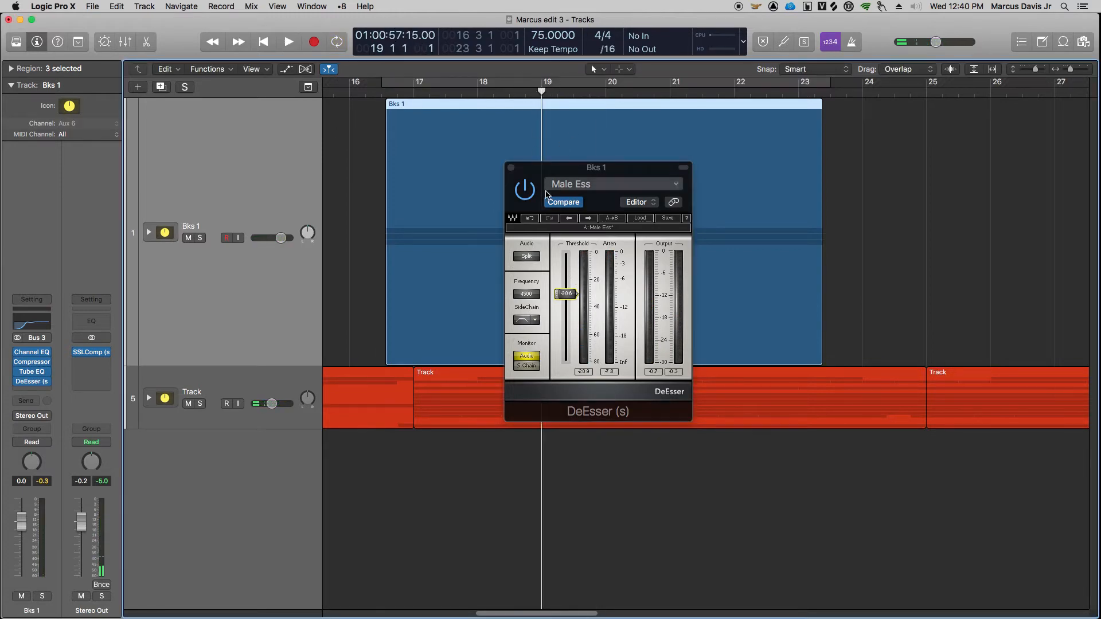
key(space)
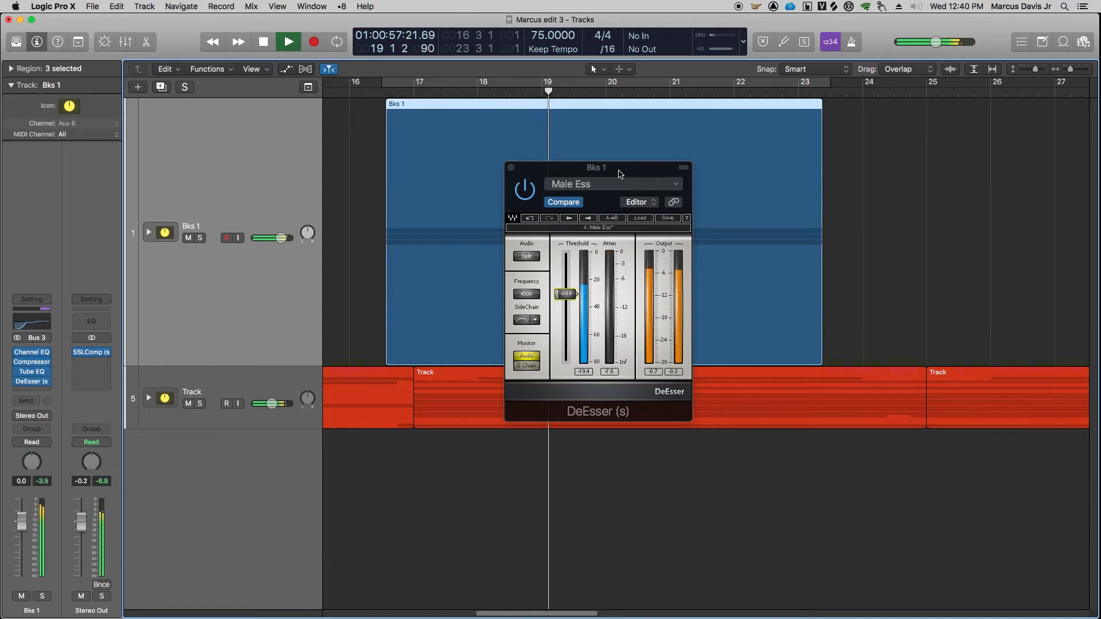
key(space)
drag(559, 291, 559, 293)
key(space)
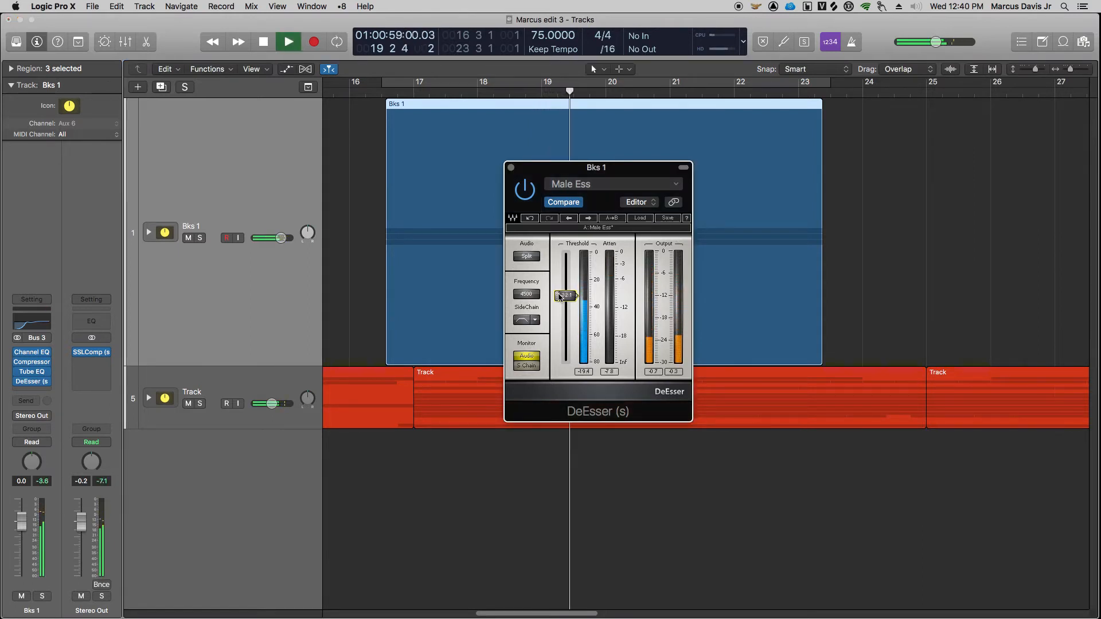
key(space)
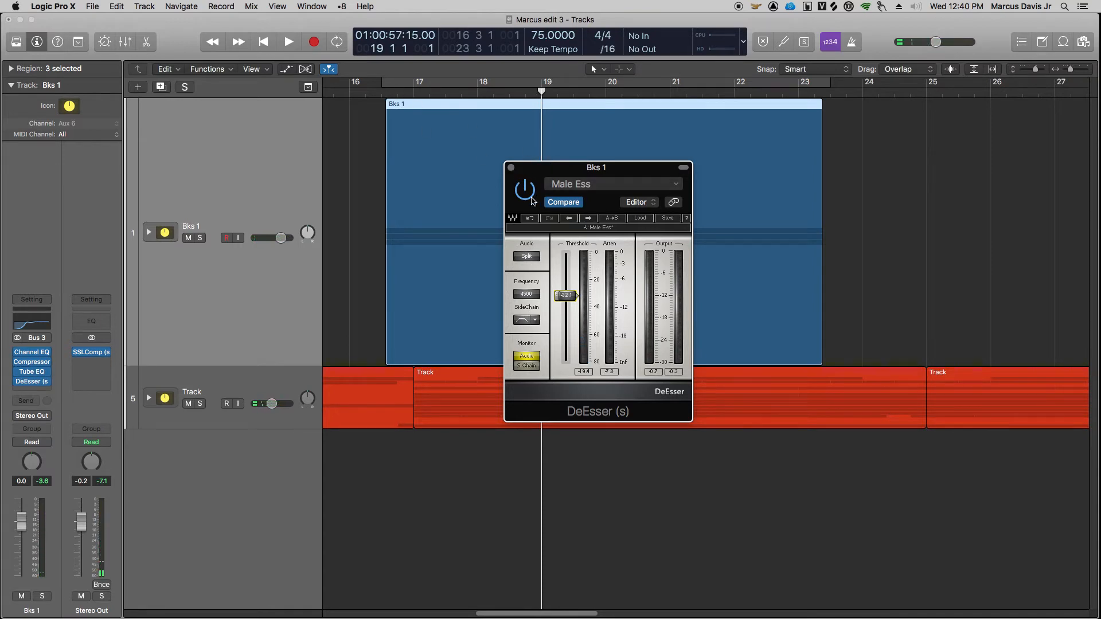
- Audition Bks 1 from bar 16 with the DeEsser bypassed and engaged, replay from bar 19, stop playback, and close the plug-in
click(388, 95)
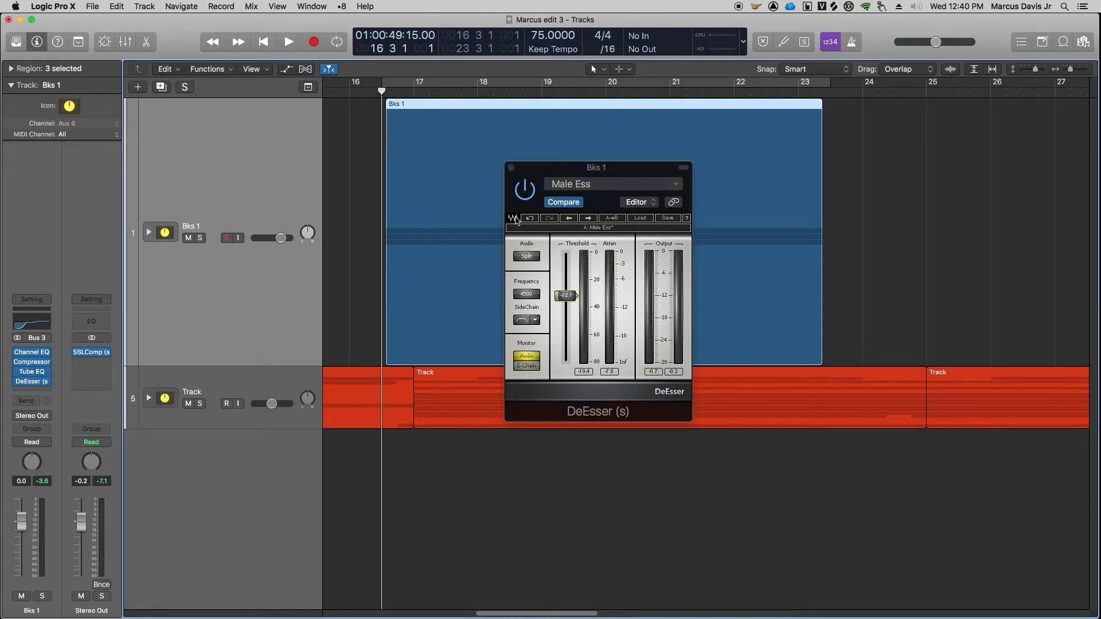
key(space)
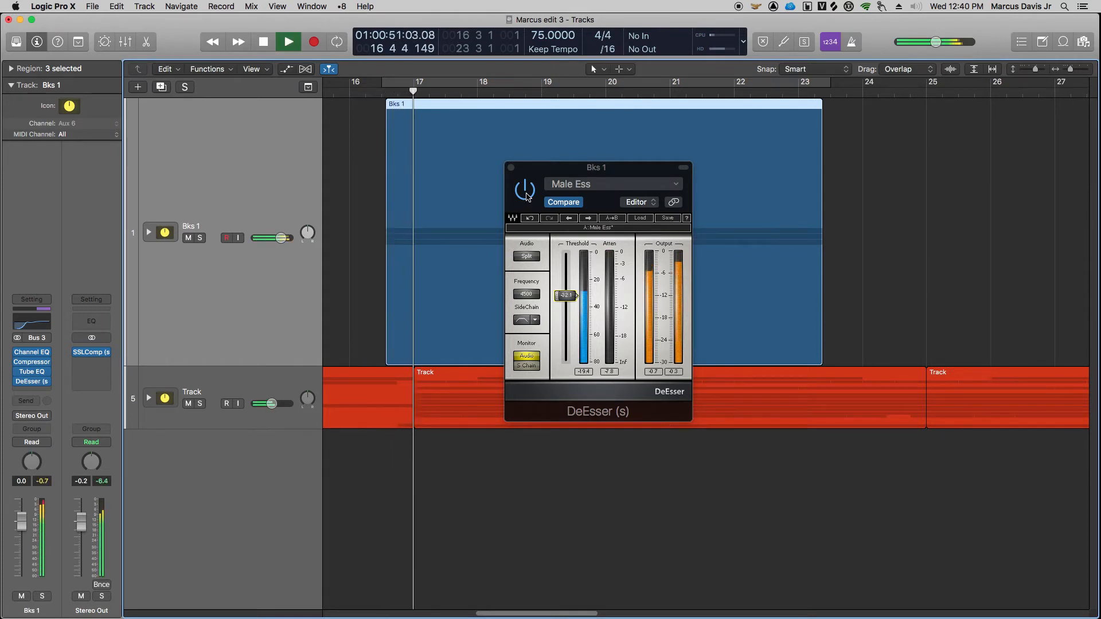
click(528, 197)
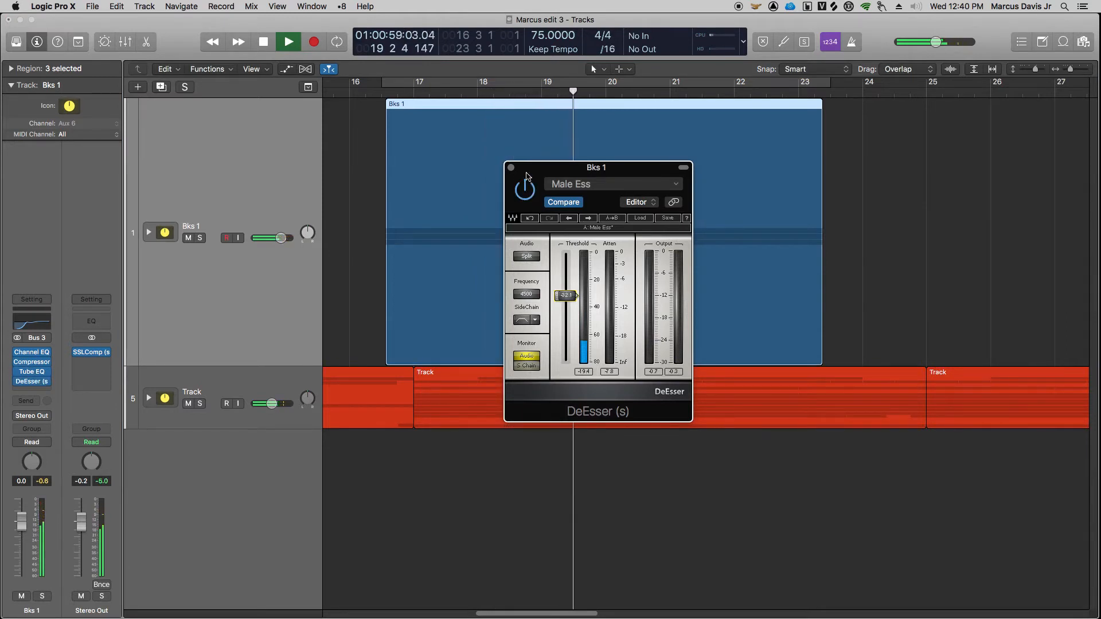
click(546, 95)
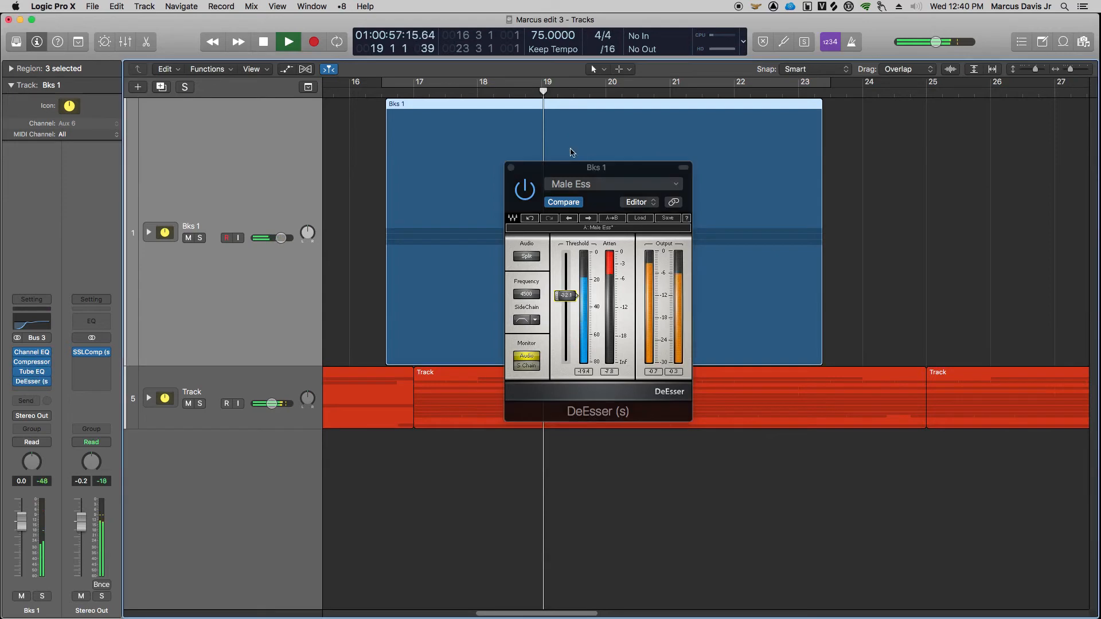
key(space)
click(511, 168)
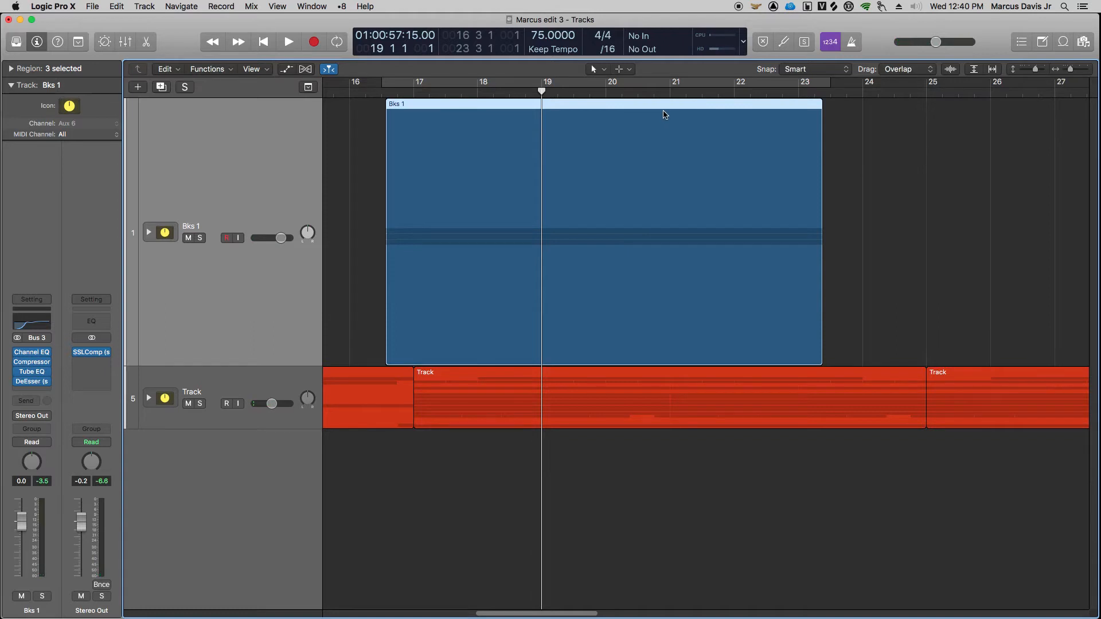
- Turn cycle mode on, zoom out to the whole arrangement, and add a send from Bks 1 to Bus 10
click(641, 95)
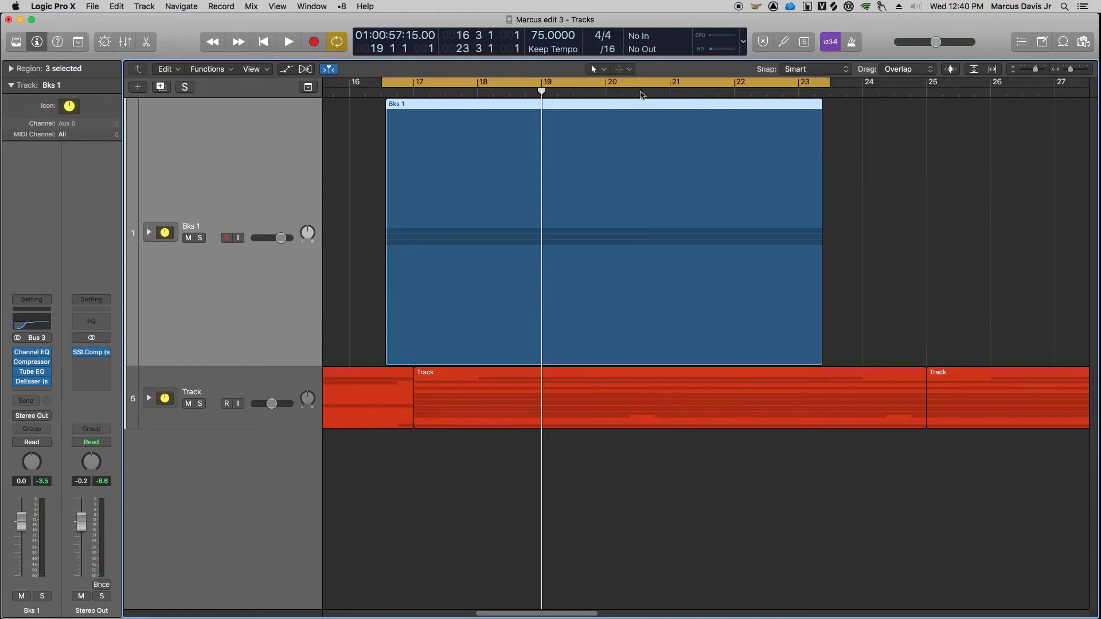
ctrl+alt+click(562, 189)
click(143, 418)
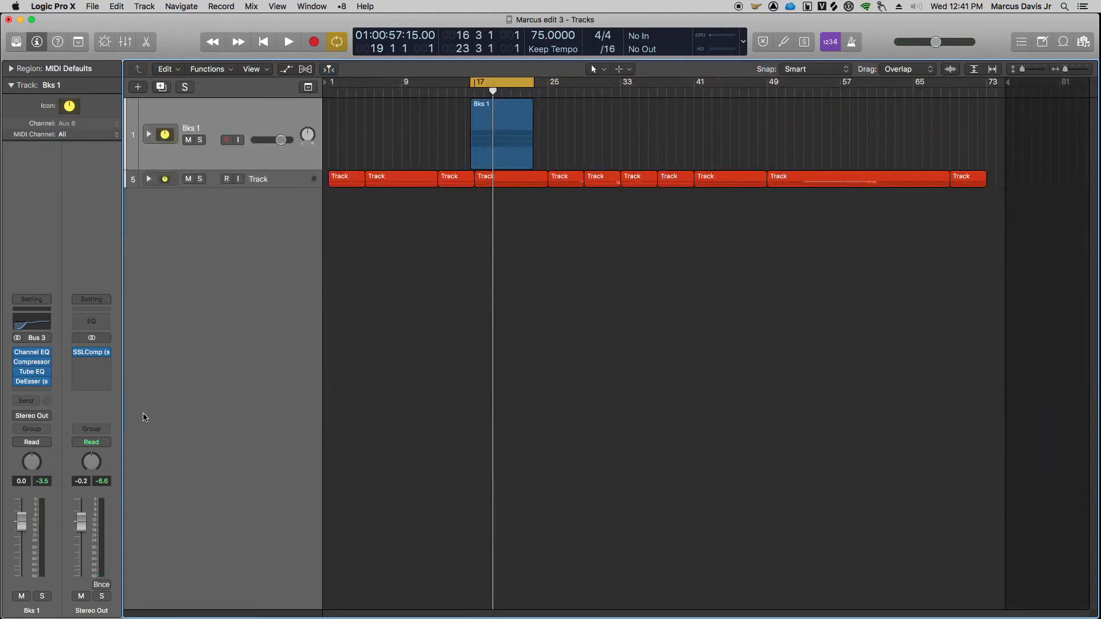
click(33, 406)
mouse_move(40, 469)
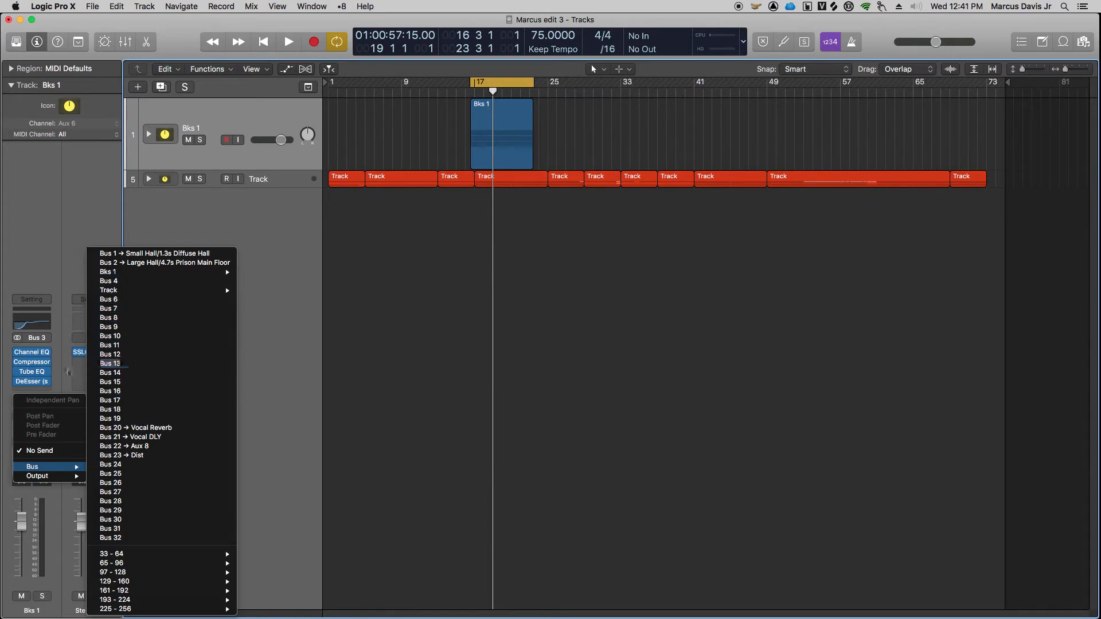
click(66, 376)
click(35, 403)
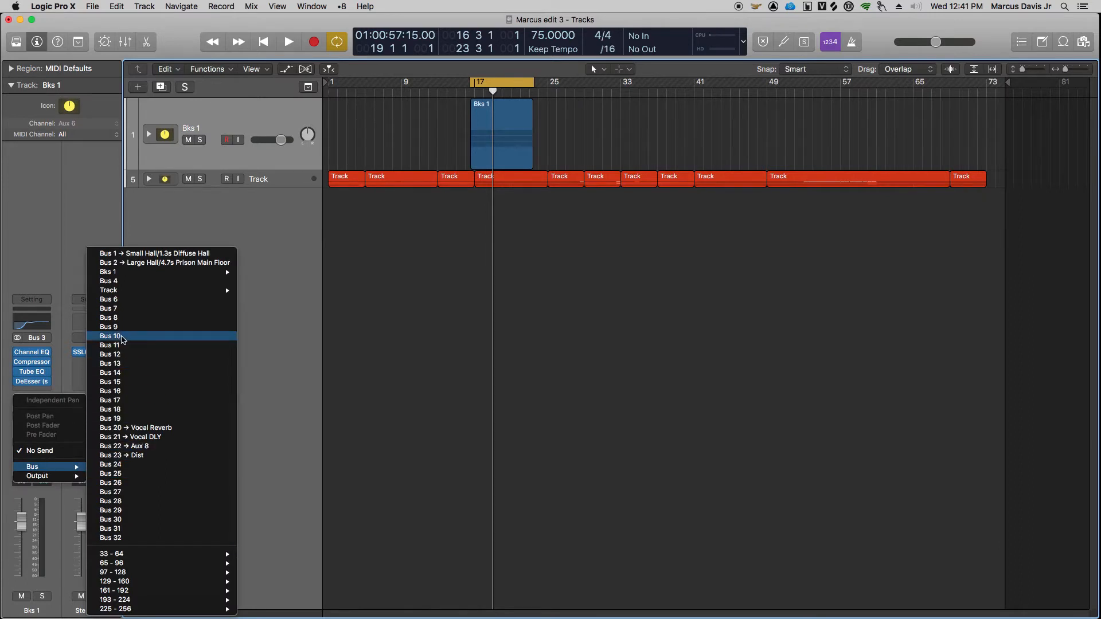
click(121, 338)
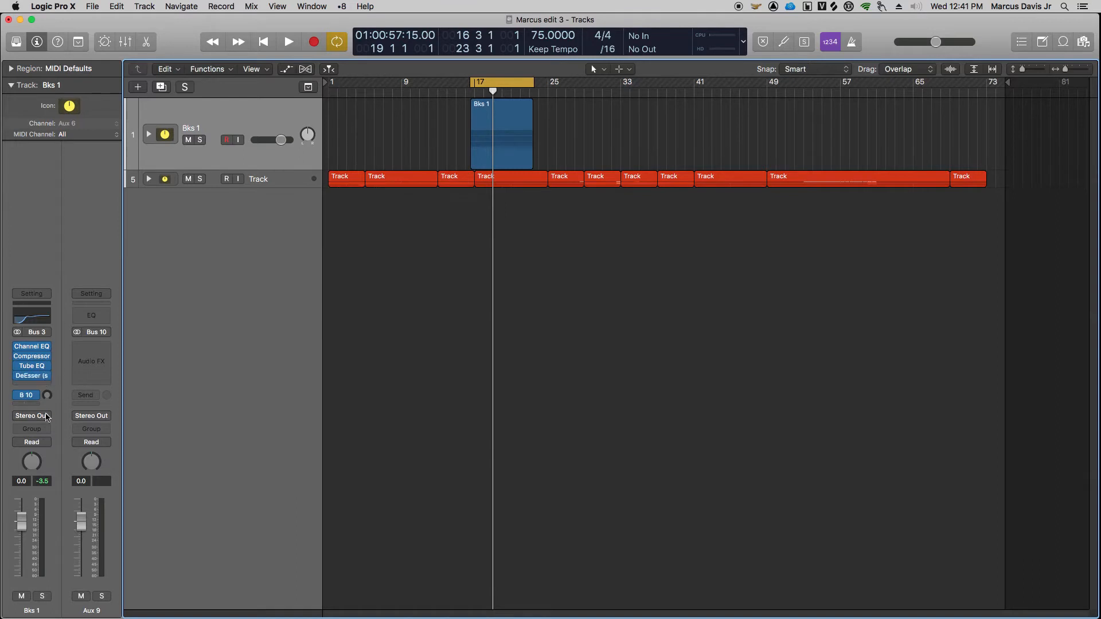
- Insert a stereo Space Designer reverb on Aux 9 and move its window over the tracks
click(106, 350)
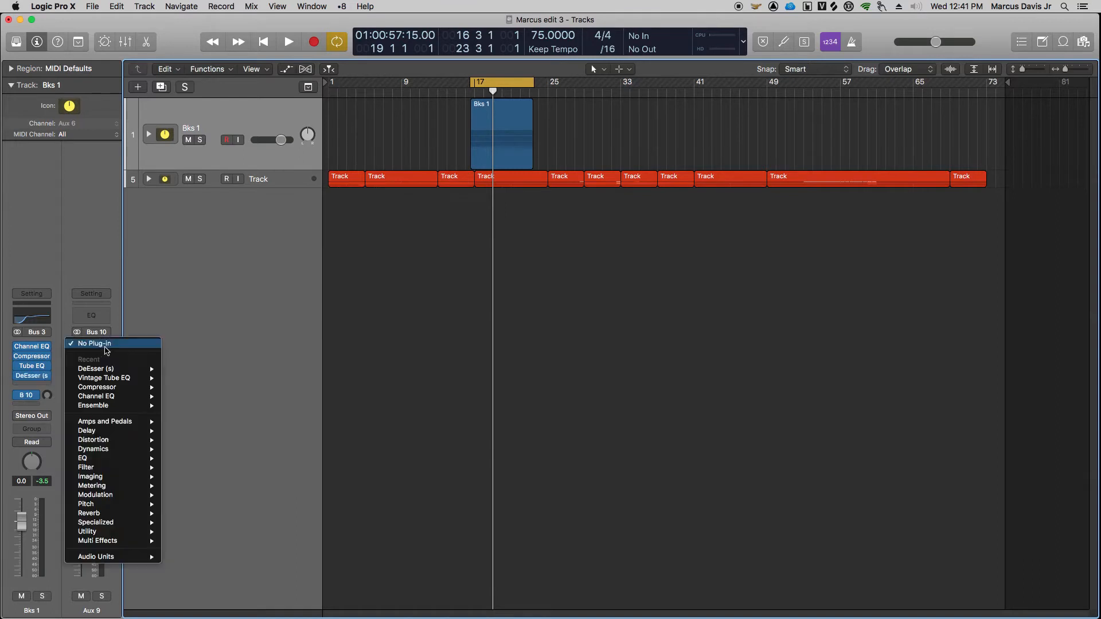
mouse_move(124, 514)
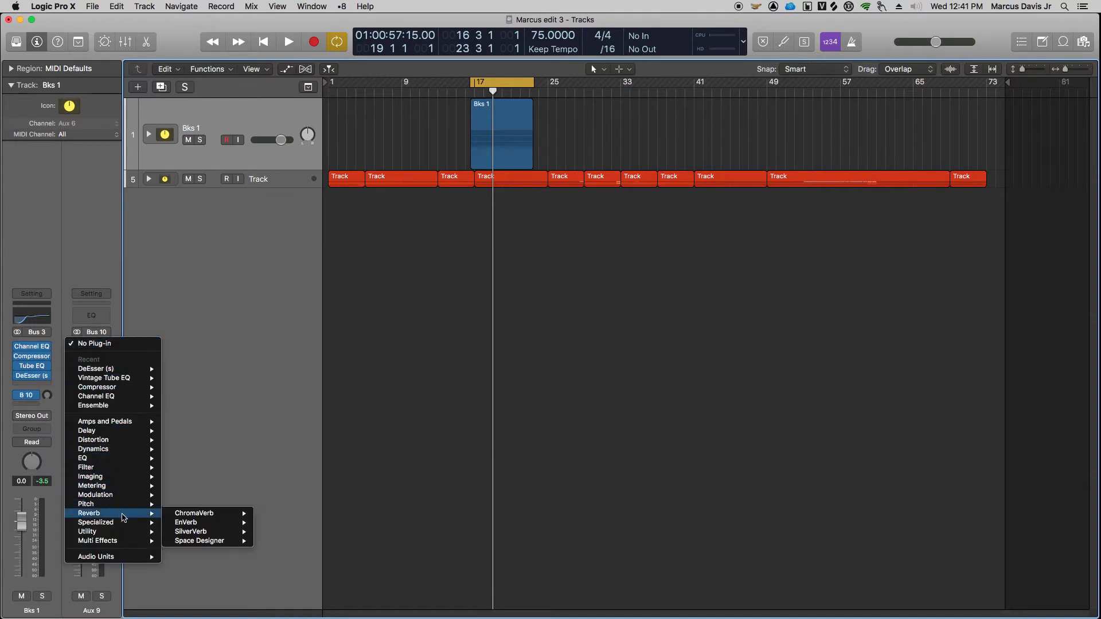
mouse_move(235, 541)
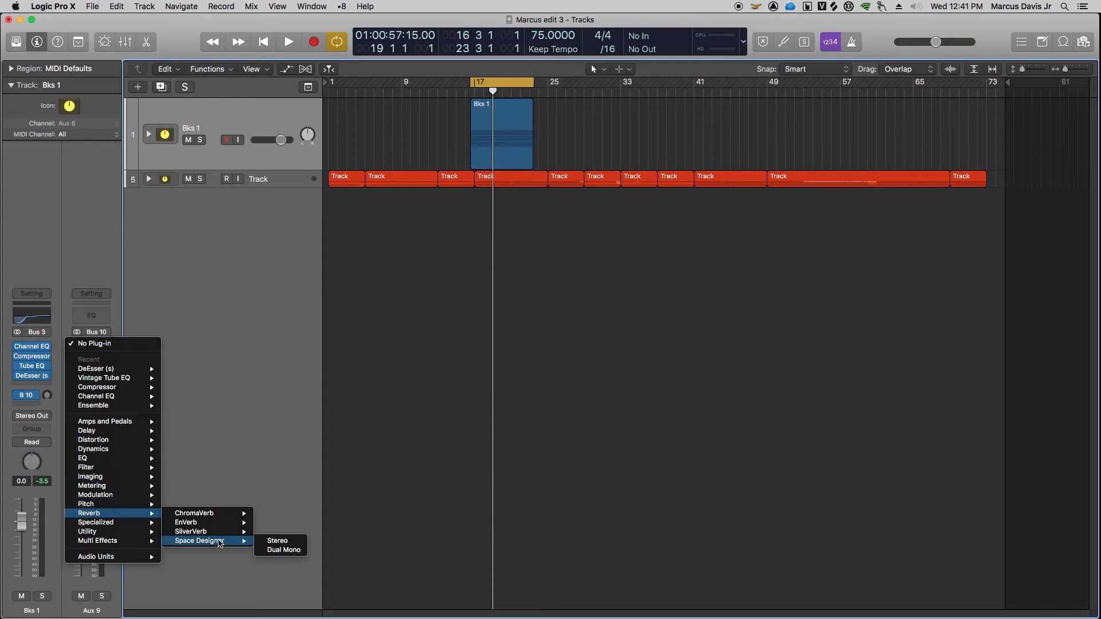
click(277, 542)
drag(302, 46, 416, 198)
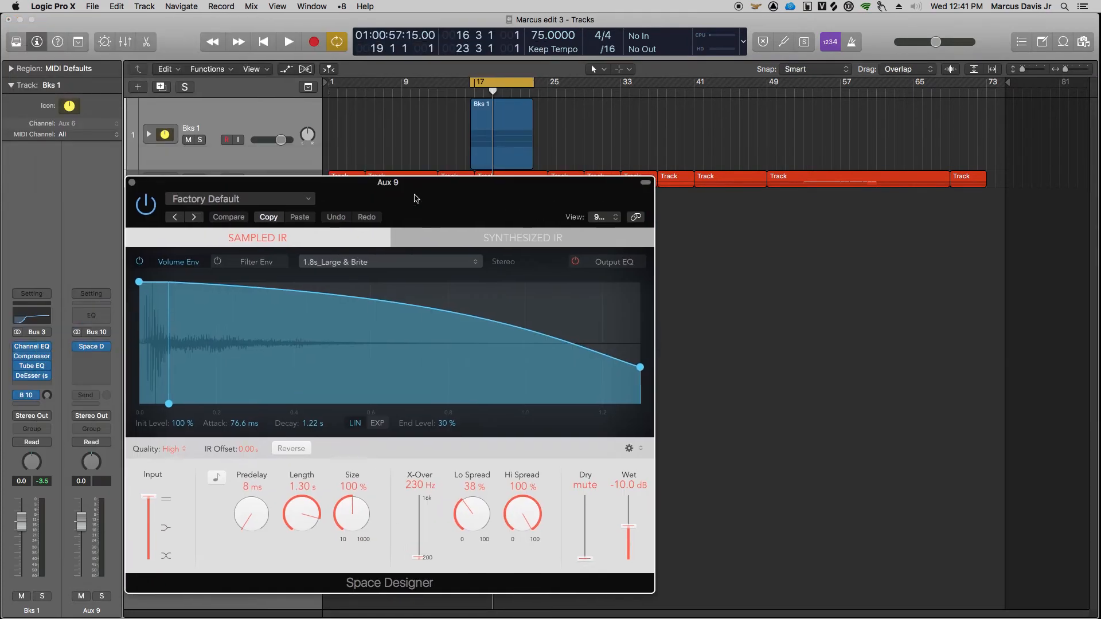
- Load the 1.3s Soft Plate preset from the medium-space plate reverbs in Space Designer and move the window clear of the track headers
click(308, 200)
mouse_move(261, 430)
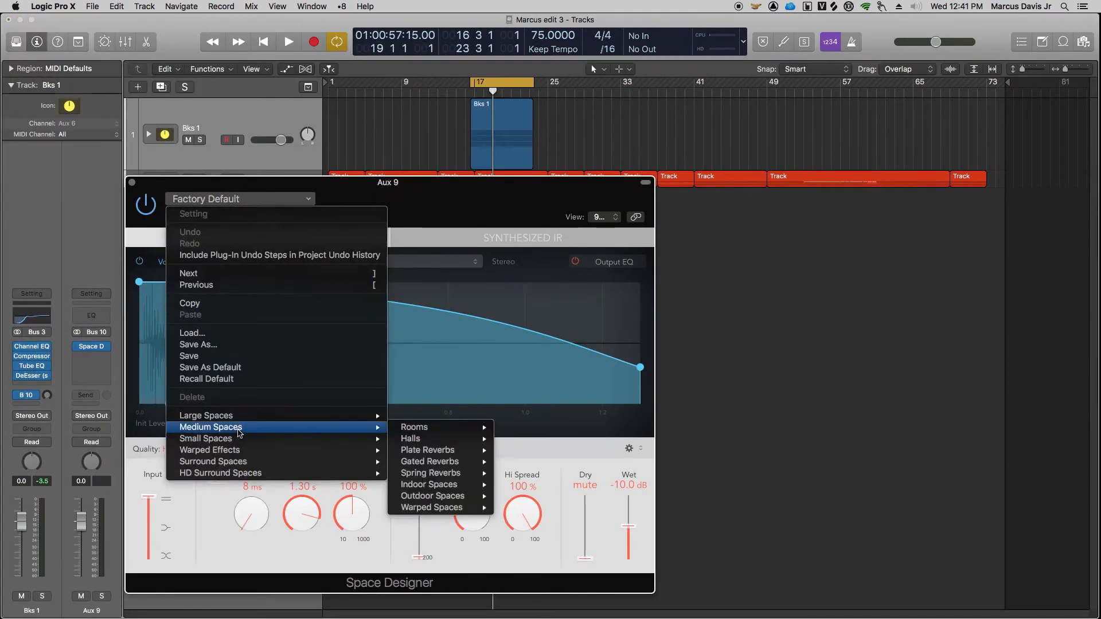
mouse_move(435, 435)
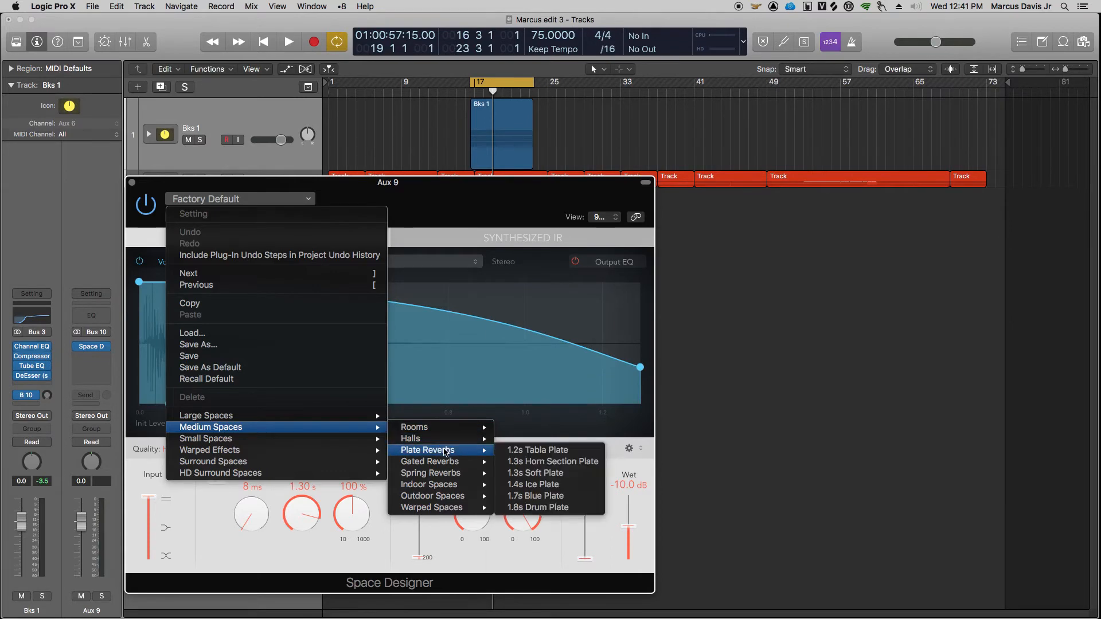
click(536, 473)
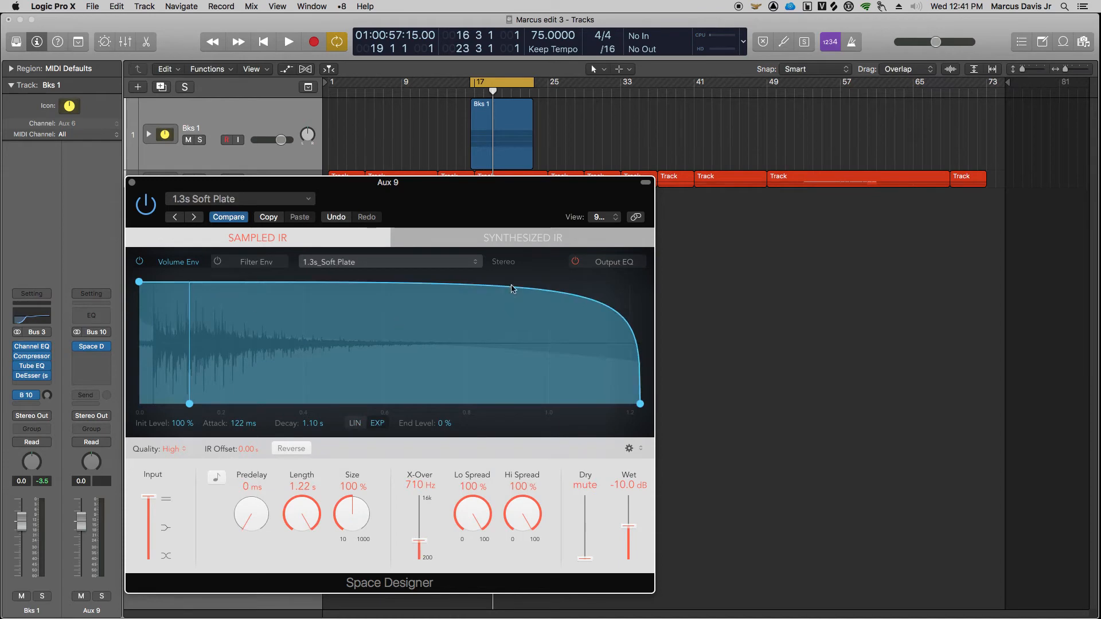
drag(464, 208, 591, 212)
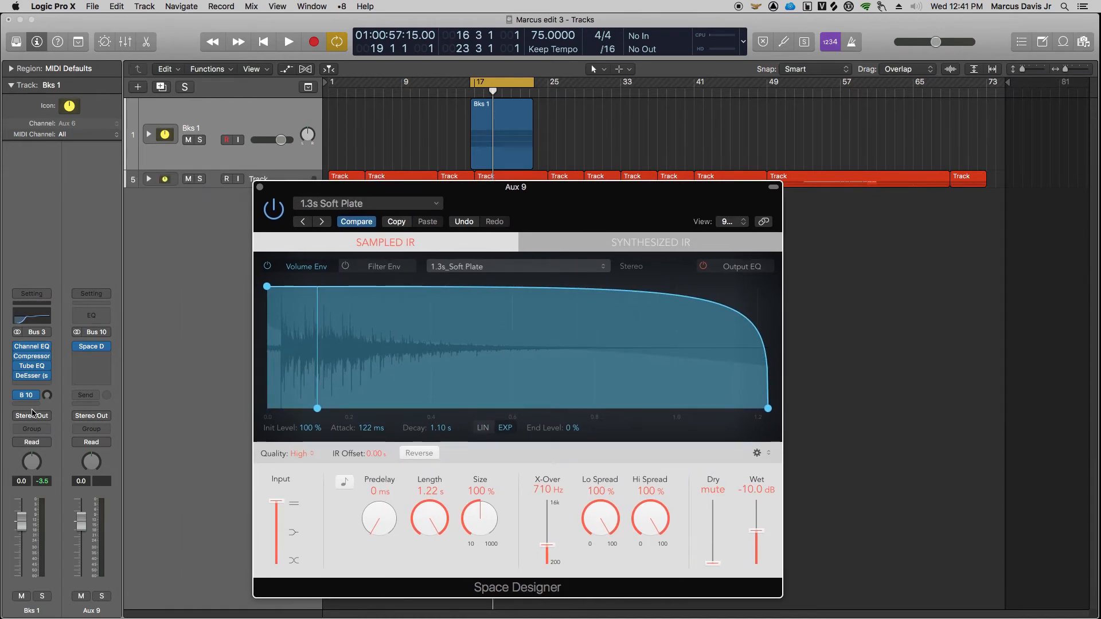
- Raise the Bks 1 send level to Bus 10 and audition the plate reverb on the vocals
drag(47, 400, 32, 254)
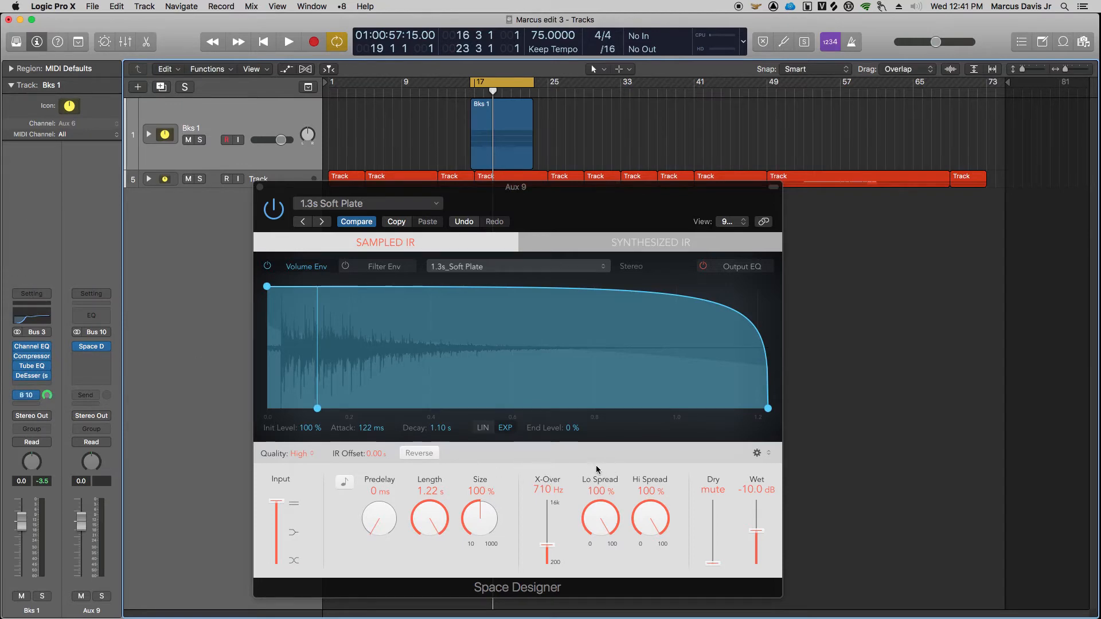
key(space)
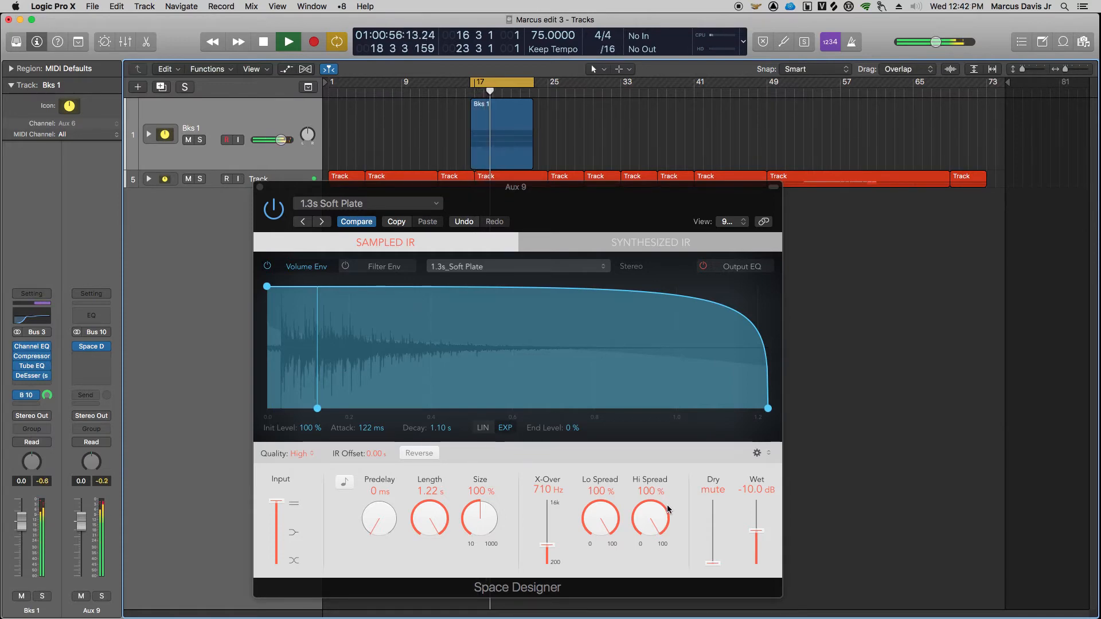
key(space)
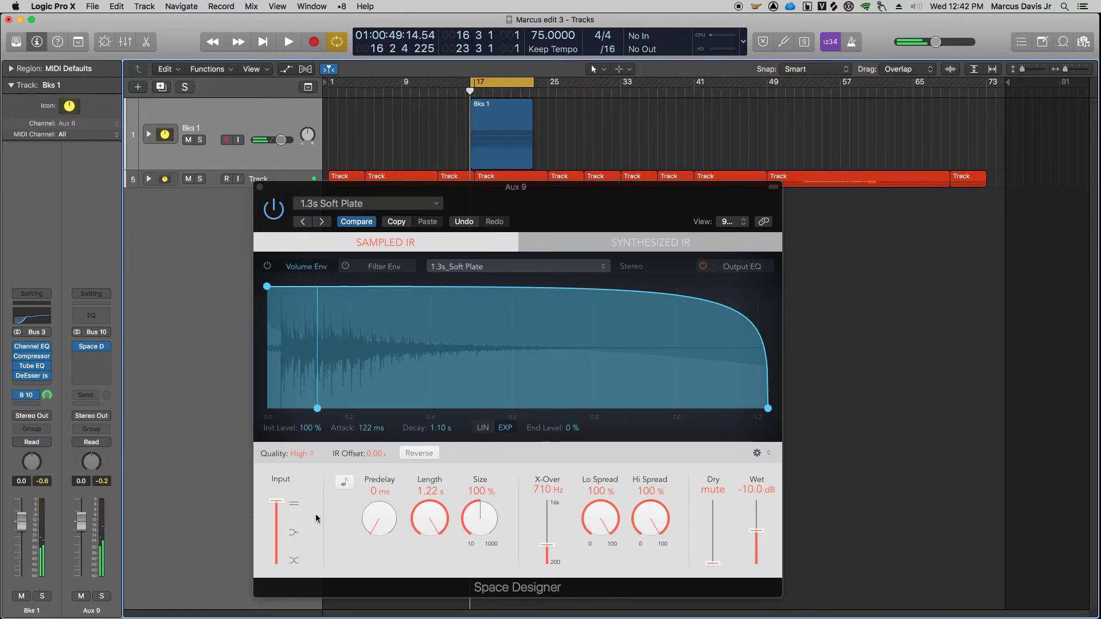
- Sync Space Designer's predelay to the tempo, set it to 1/32, and audition the cycle
click(345, 484)
drag(365, 519, 344, 472)
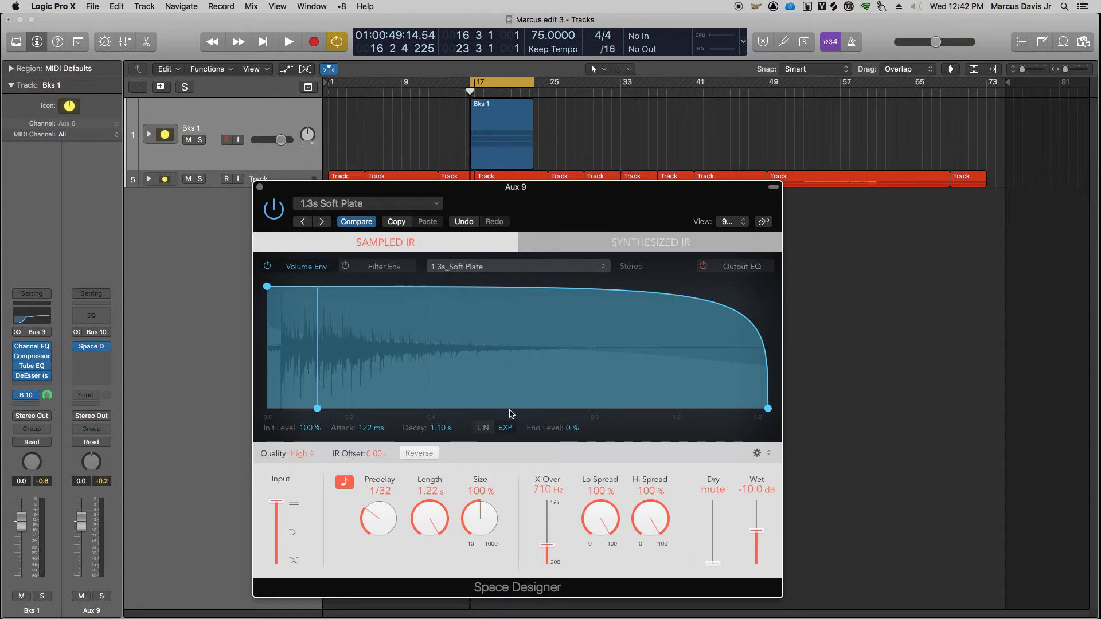
key(space)
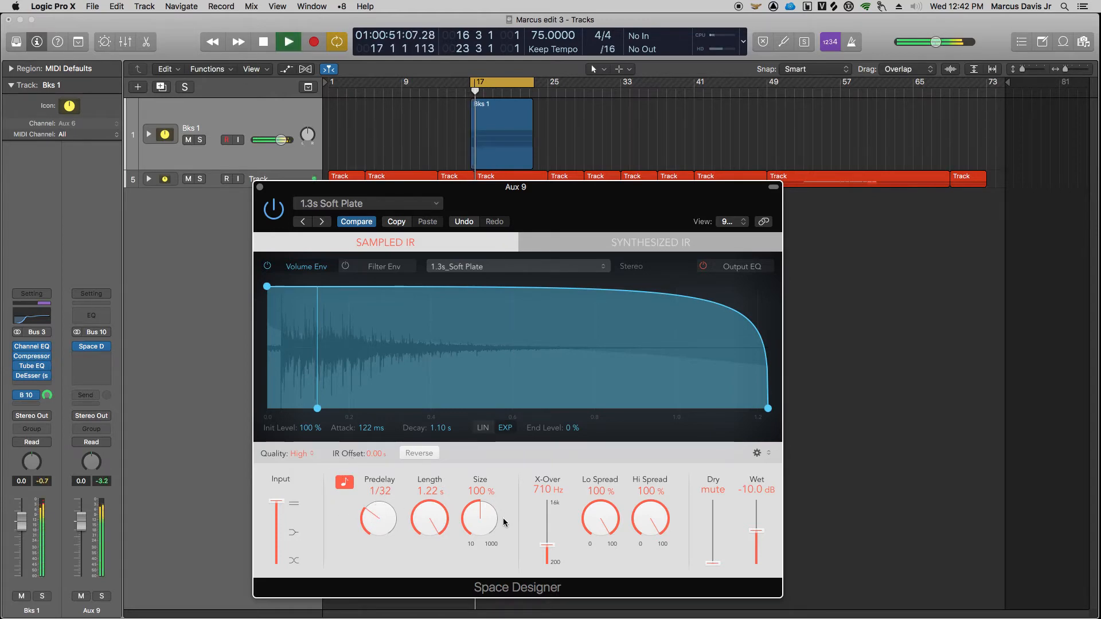
key(space)
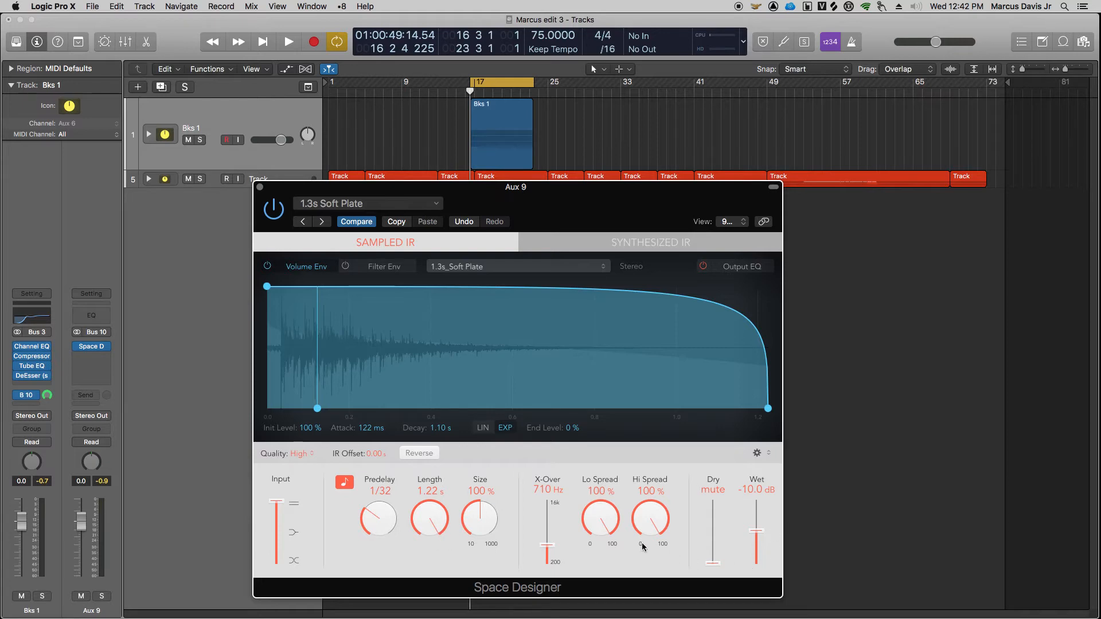
- Enable the low cut at about 220 Hz and the high cut at about 4700 Hz in Space Designer's output EQ
click(739, 266)
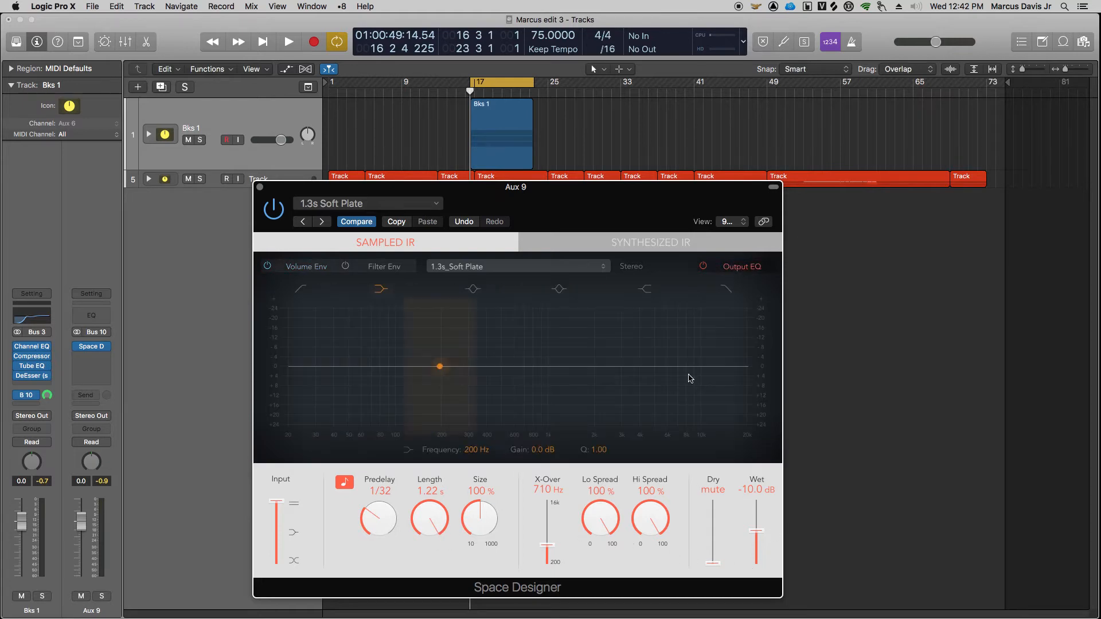
click(301, 286)
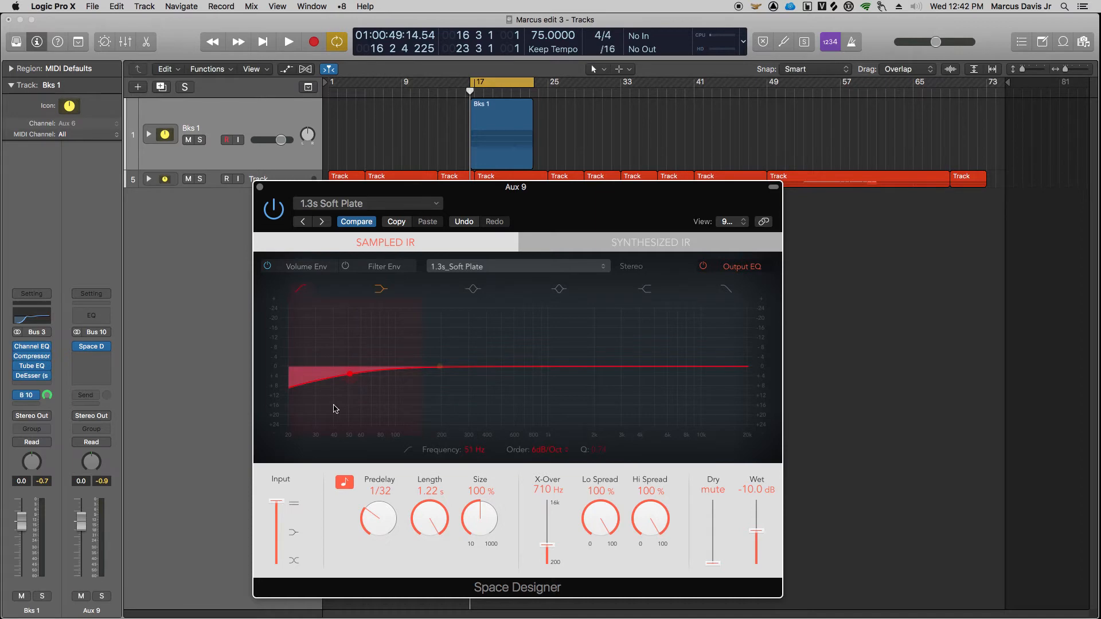
drag(350, 377, 445, 374)
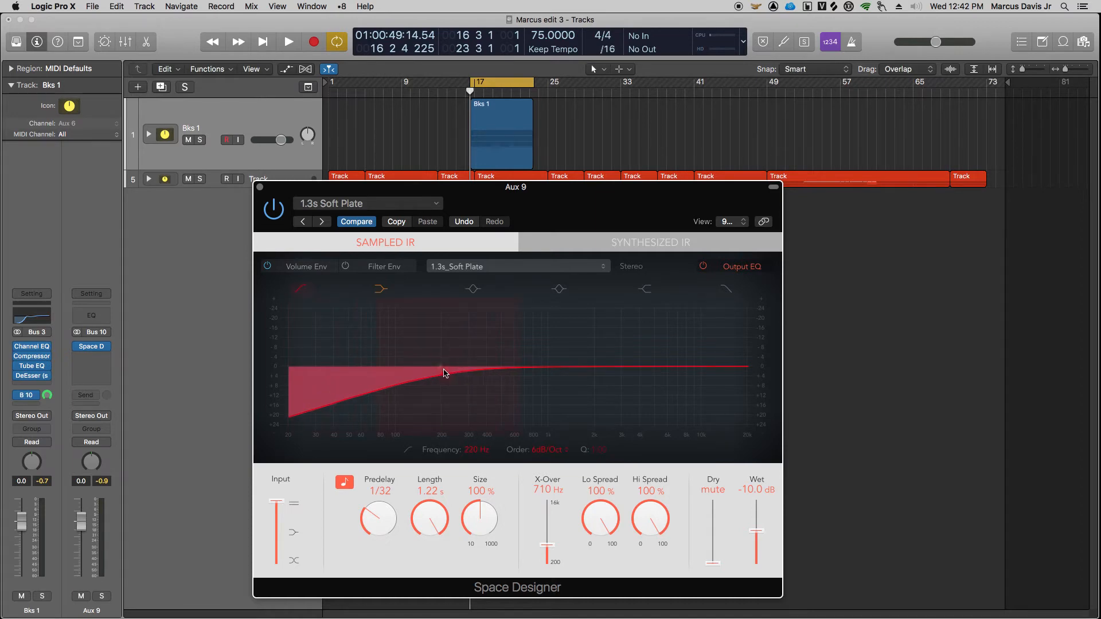
click(727, 289)
drag(715, 378, 652, 376)
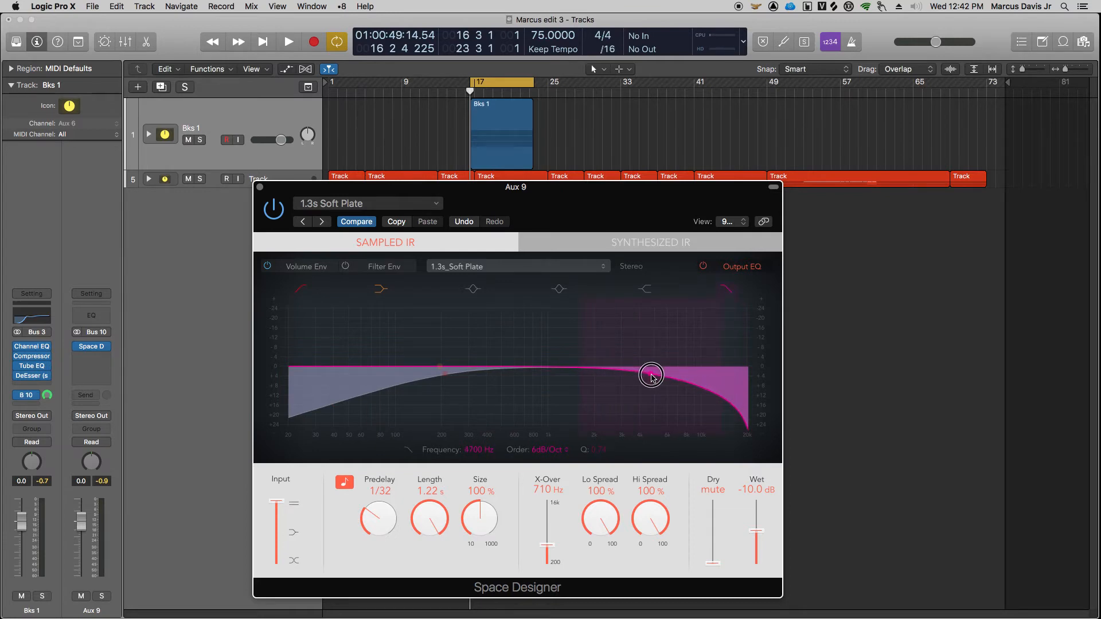
- During playback, lower the reverb's high cut to about 3500 Hz and raise its low cut to about 380 Hz
key(space)
drag(649, 375, 631, 376)
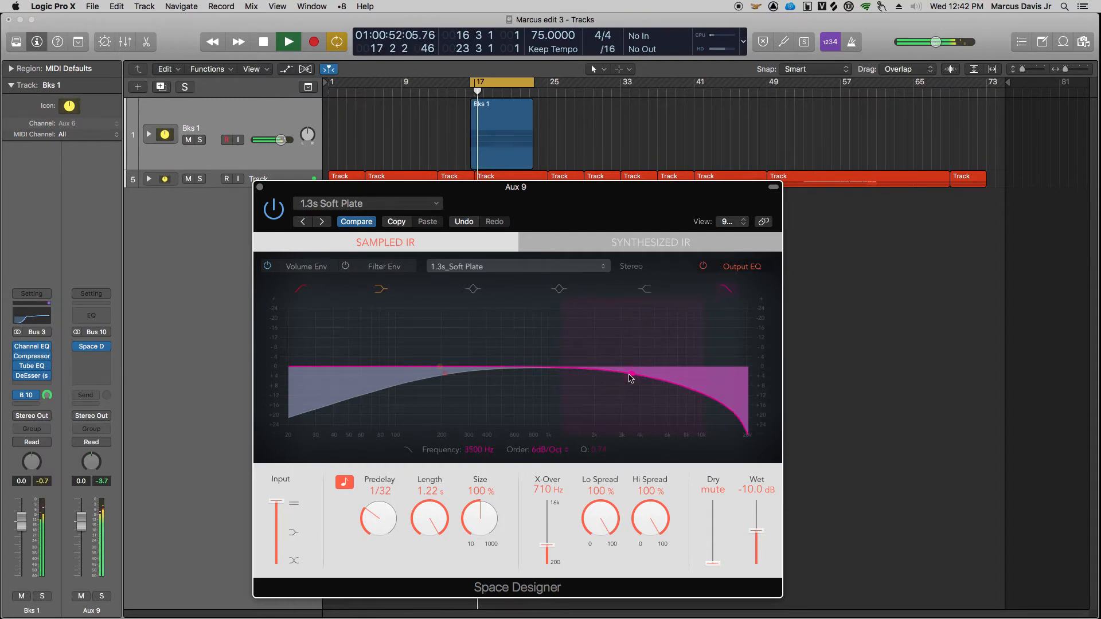
drag(446, 376, 482, 374)
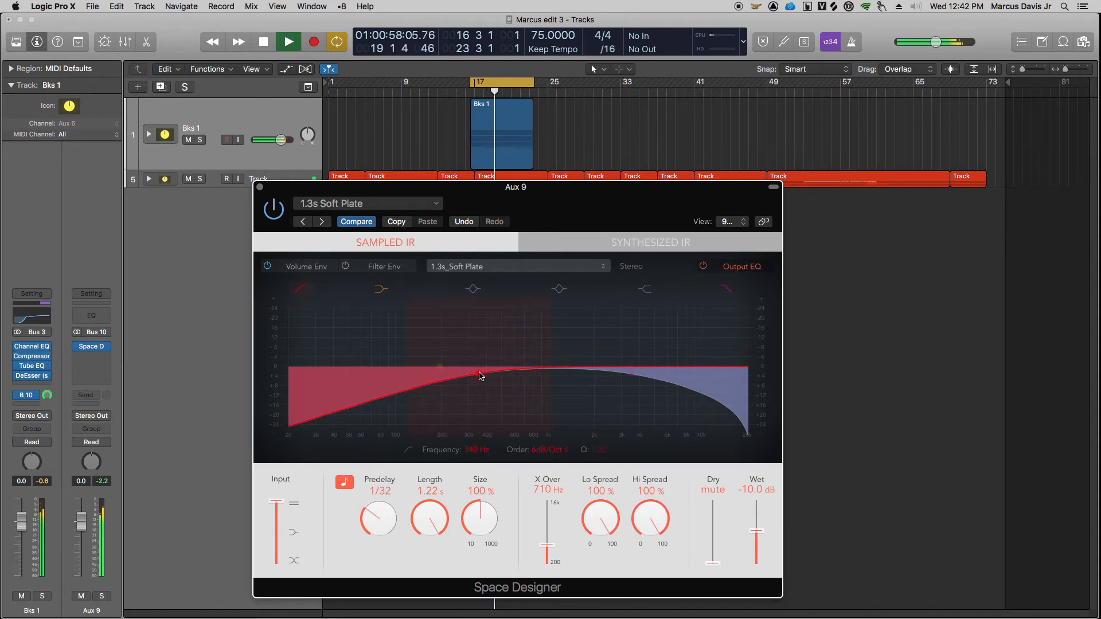
- Compare the reverb with its low and high cuts switched off and back on, and stop playback
click(301, 289)
click(726, 289)
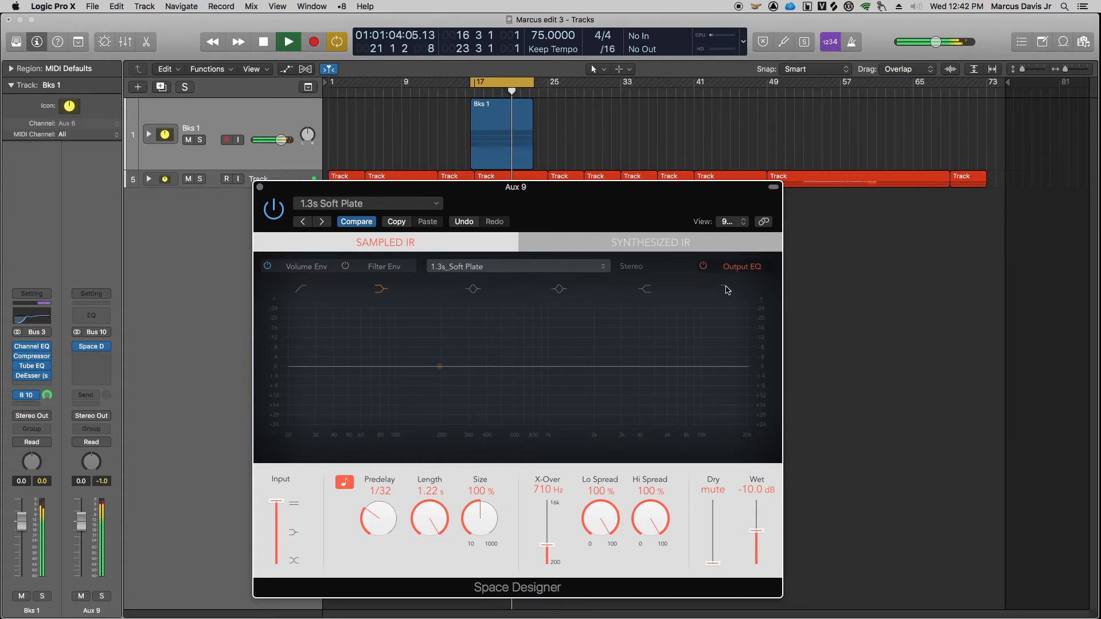
click(726, 289)
click(301, 289)
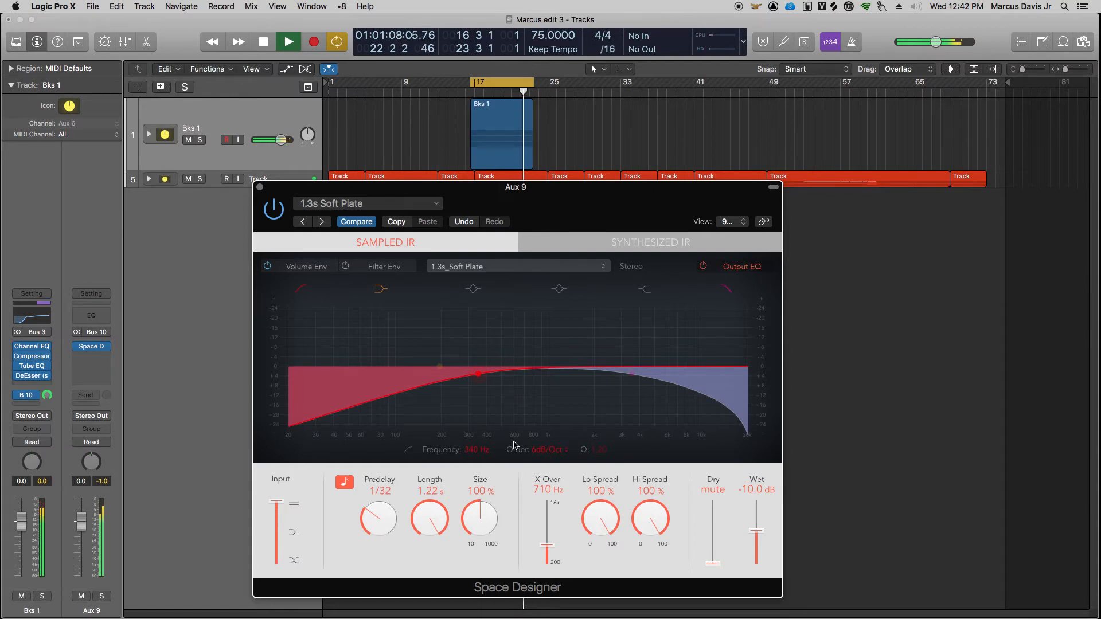
key(space)
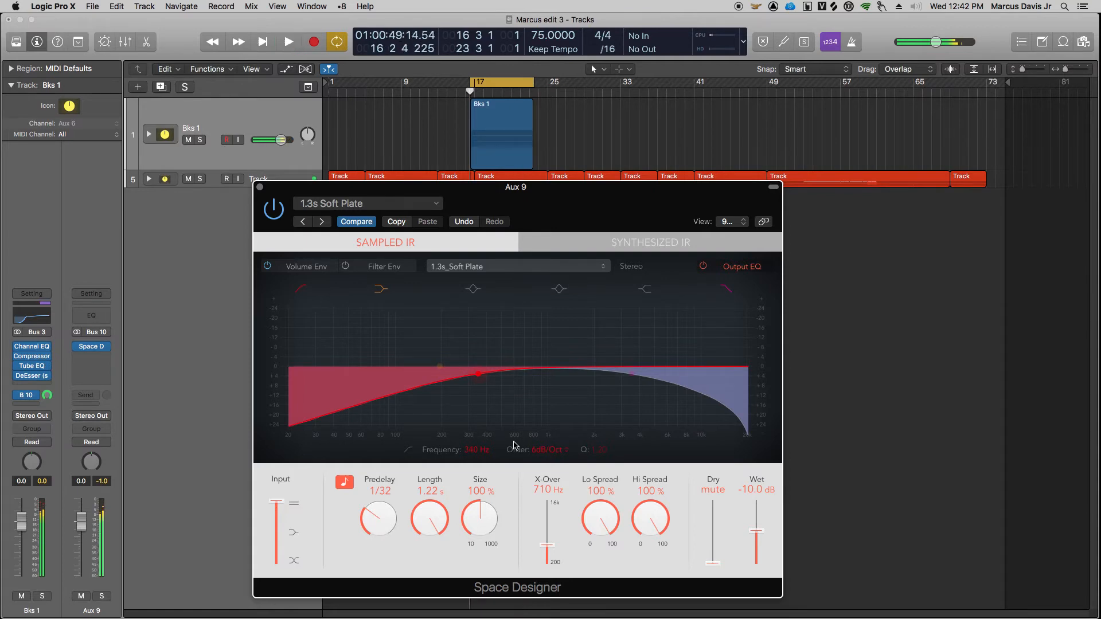
- Close Space Designer and lower the Bks 1 send to Bus 10 to about -11 dB while auditioning the cycle
click(261, 188)
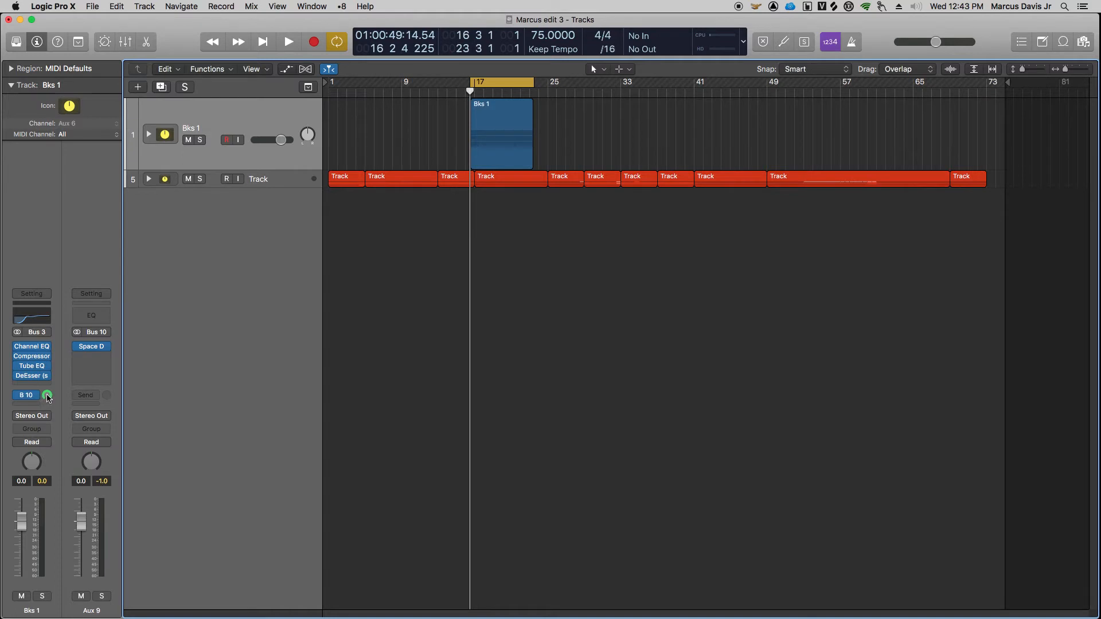
drag(47, 395, 49, 445)
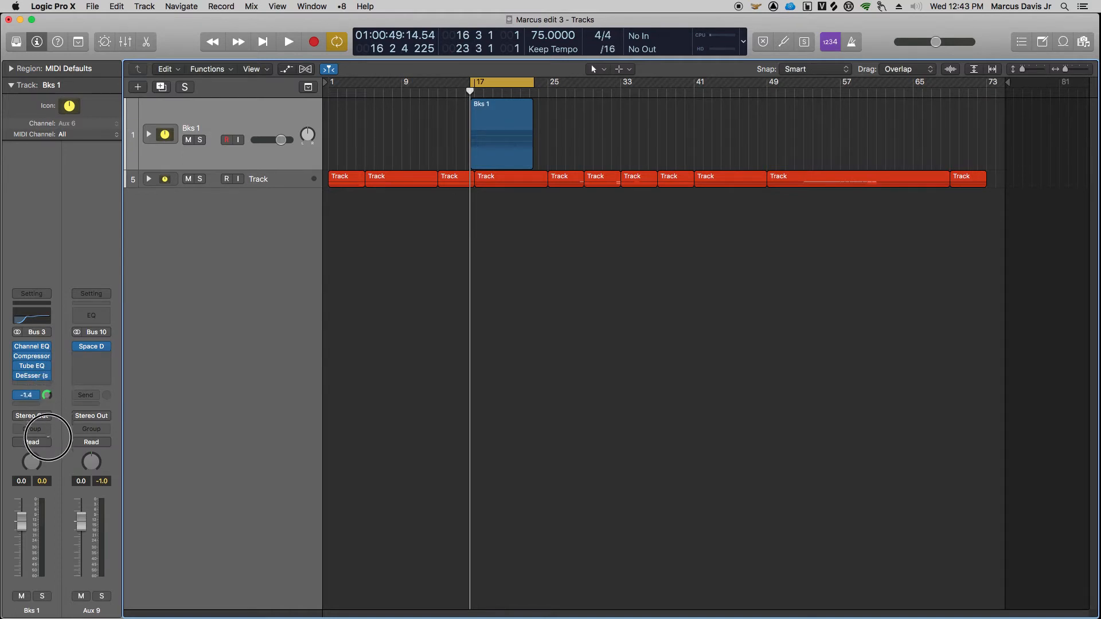
key(space)
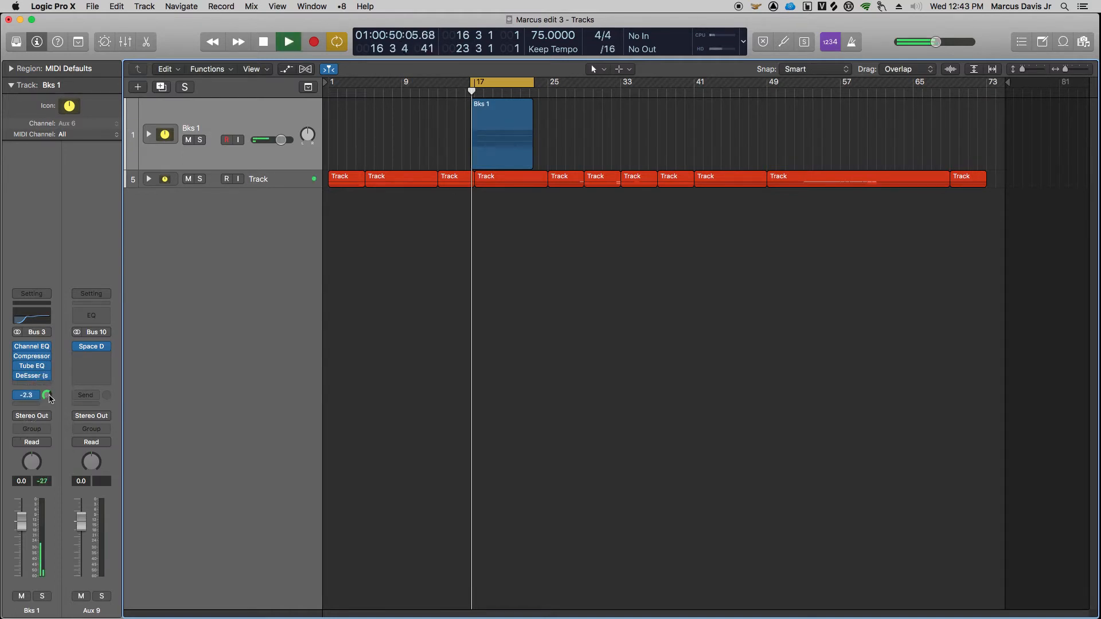
drag(47, 395, 47, 430)
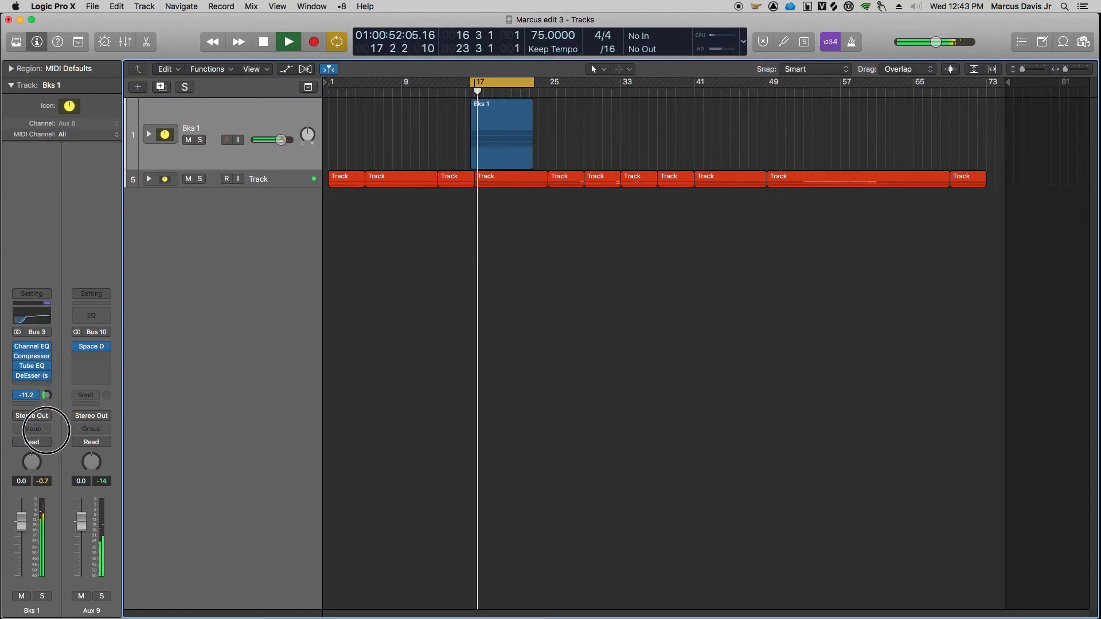
drag(47, 430, 48, 436)
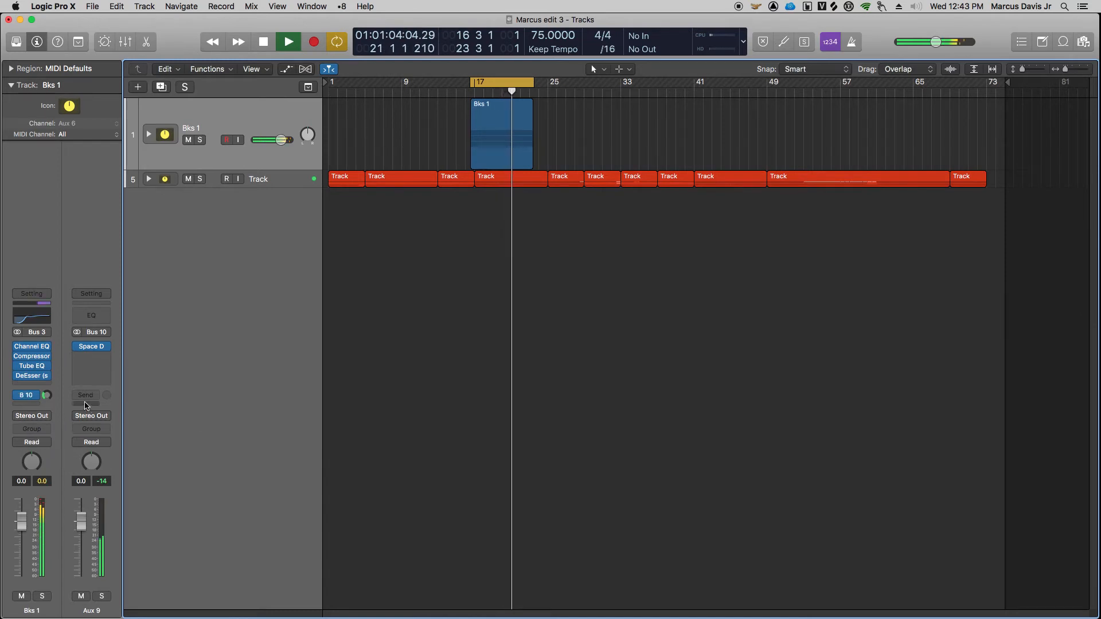
drag(47, 395, 47, 396)
key(space)
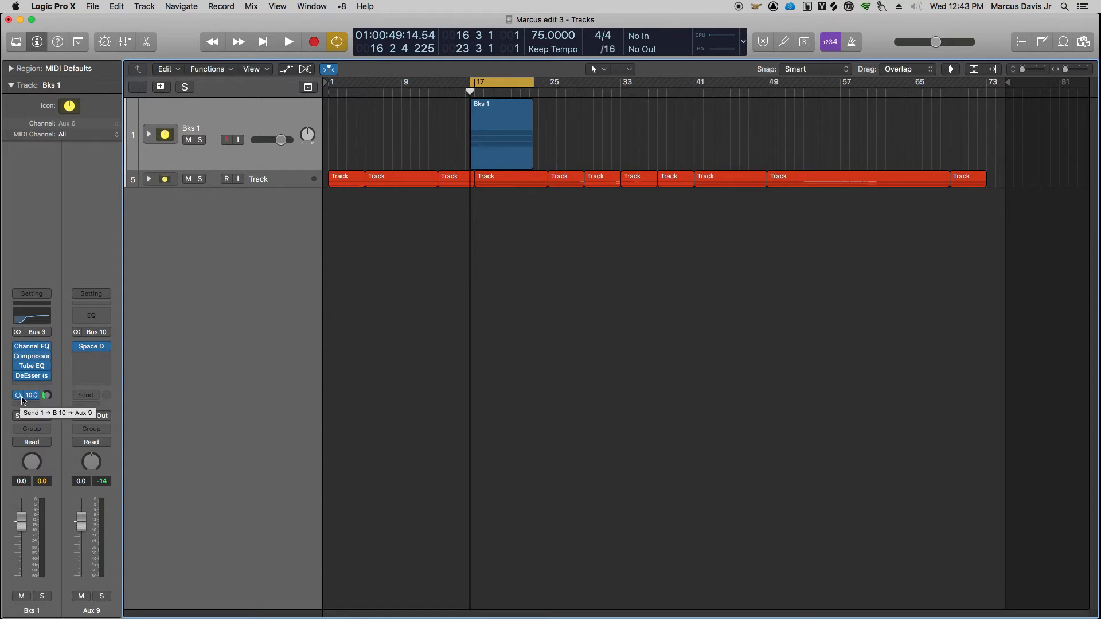
- Audition the vocals with the quieter reverb and fine-tune the Bks 1 send level to Bus 10 during playback
key(space)
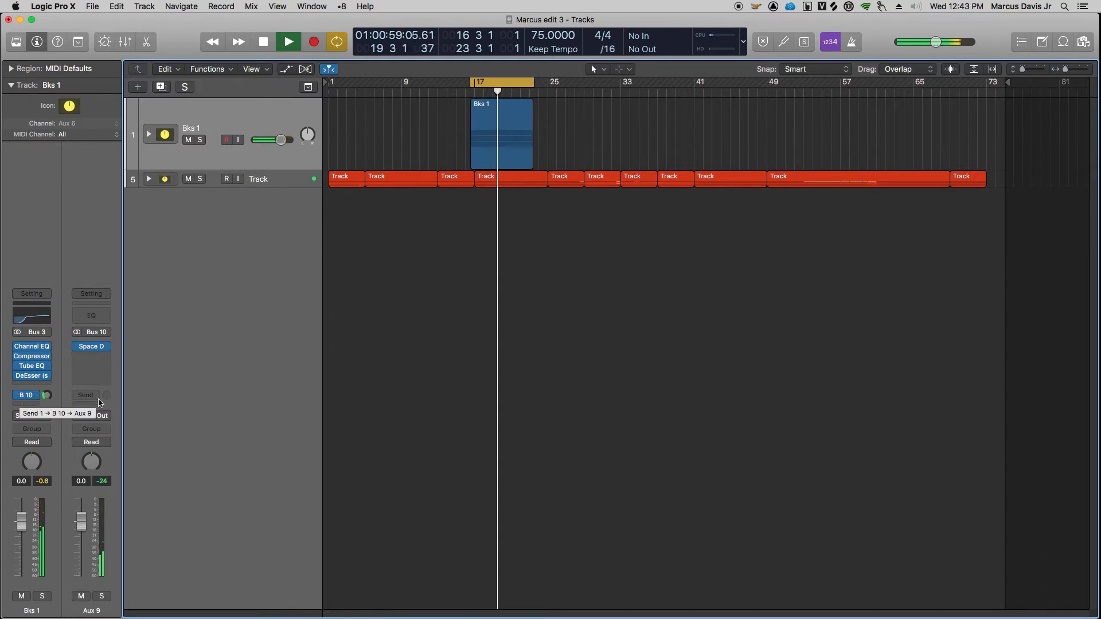
key(space)
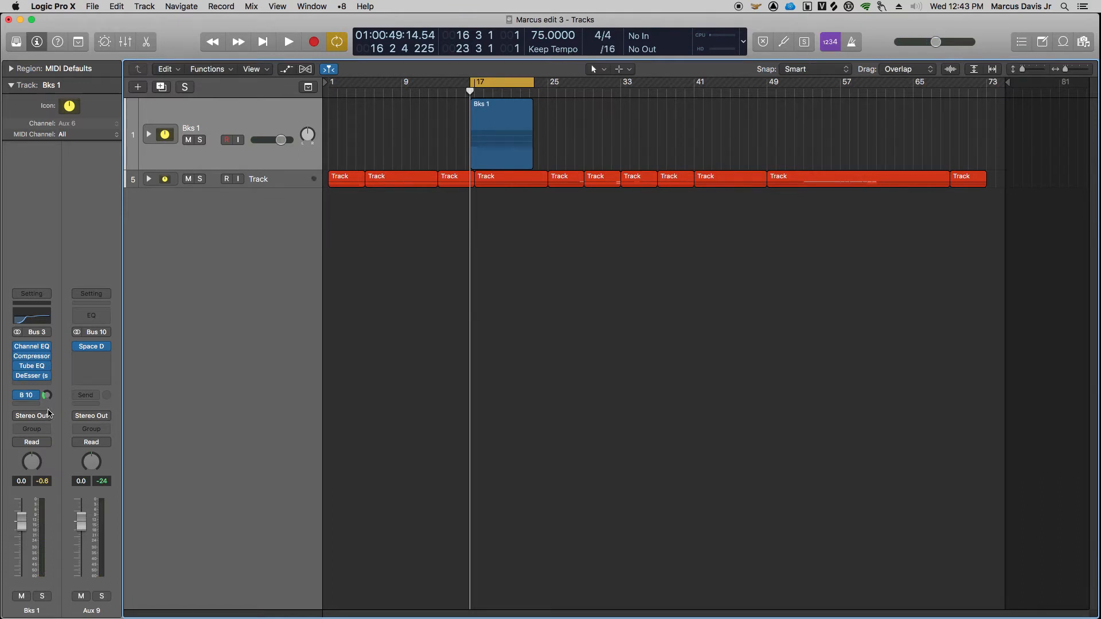
drag(45, 396, 47, 390)
key(space)
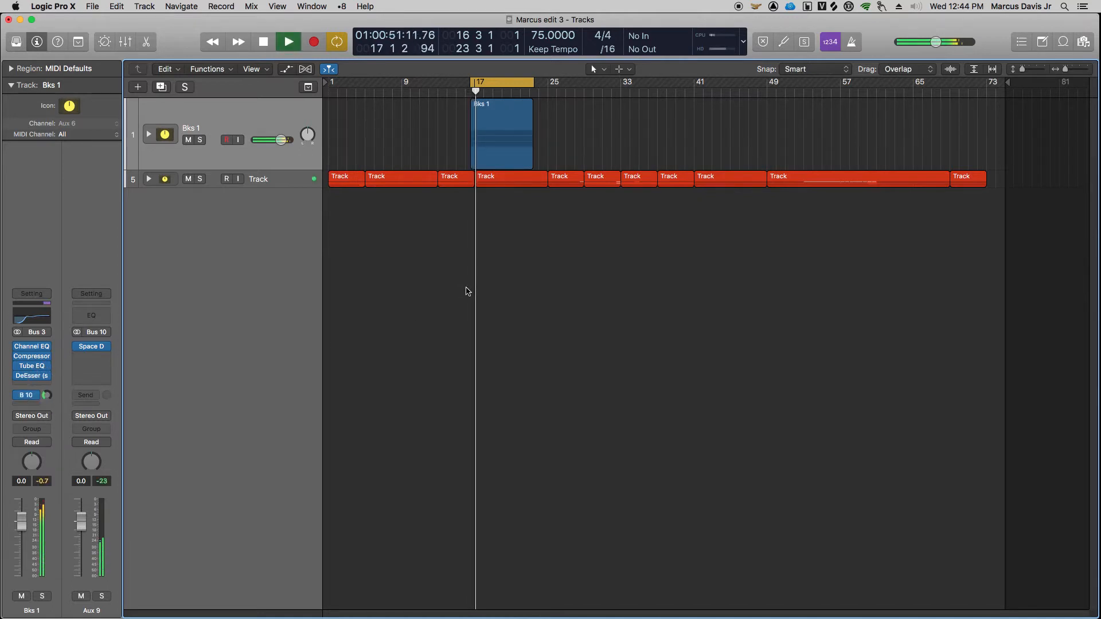
click(46, 395)
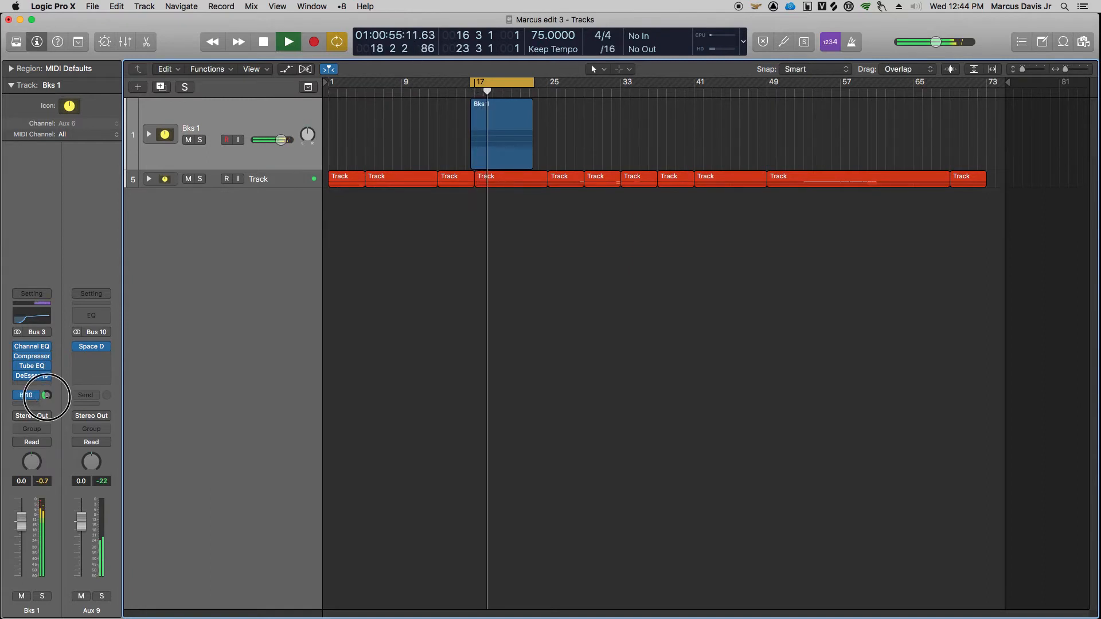
drag(46, 397, 46, 399)
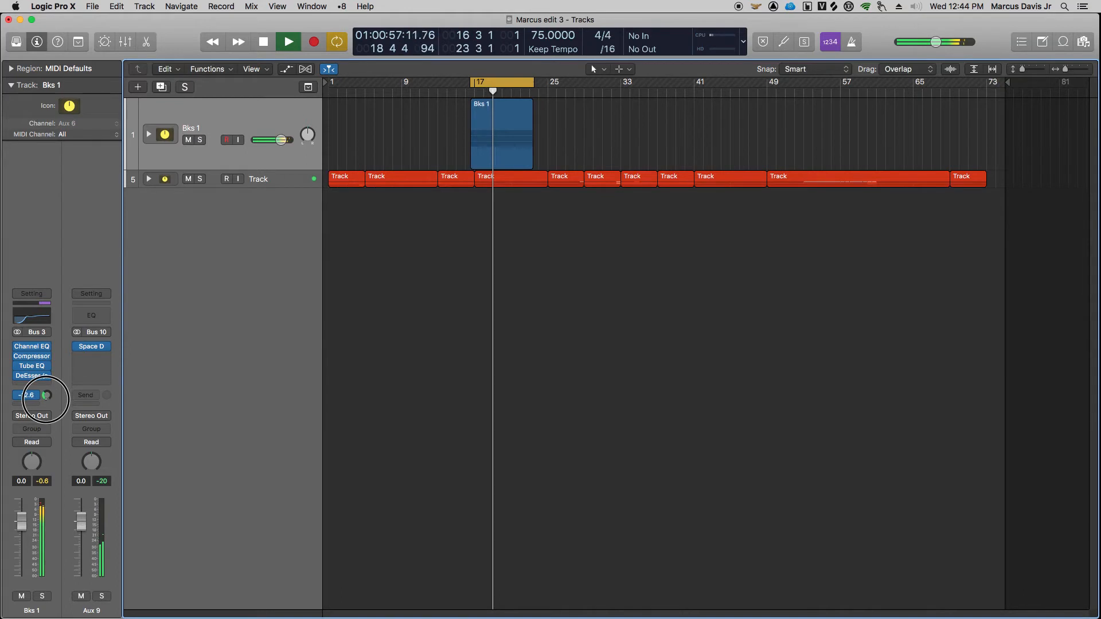
key(space)
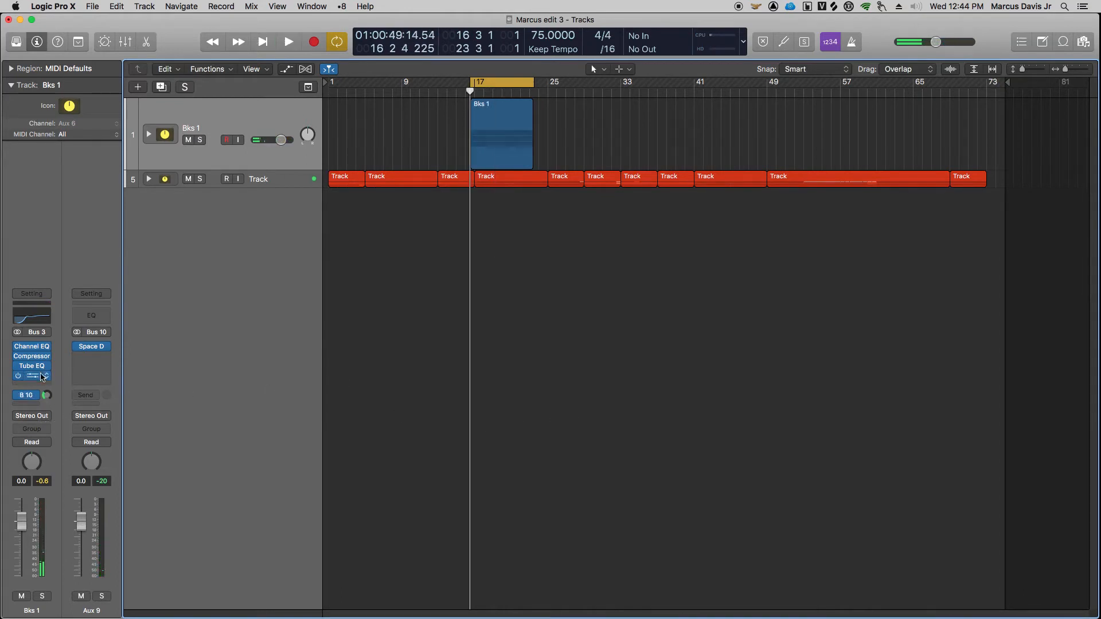
- Lower the high cut in Space Designer's output EQ to 2000 Hz, audition it briefly, and close the plug-in
mouse_move(73, 349)
click(96, 348)
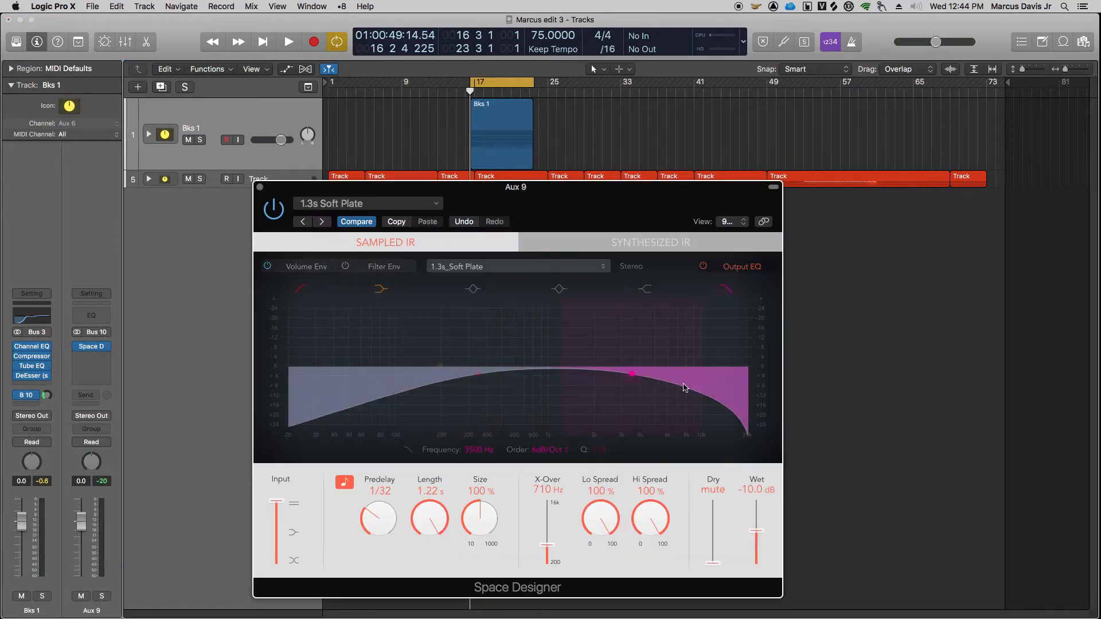
drag(633, 382, 594, 376)
key(space)
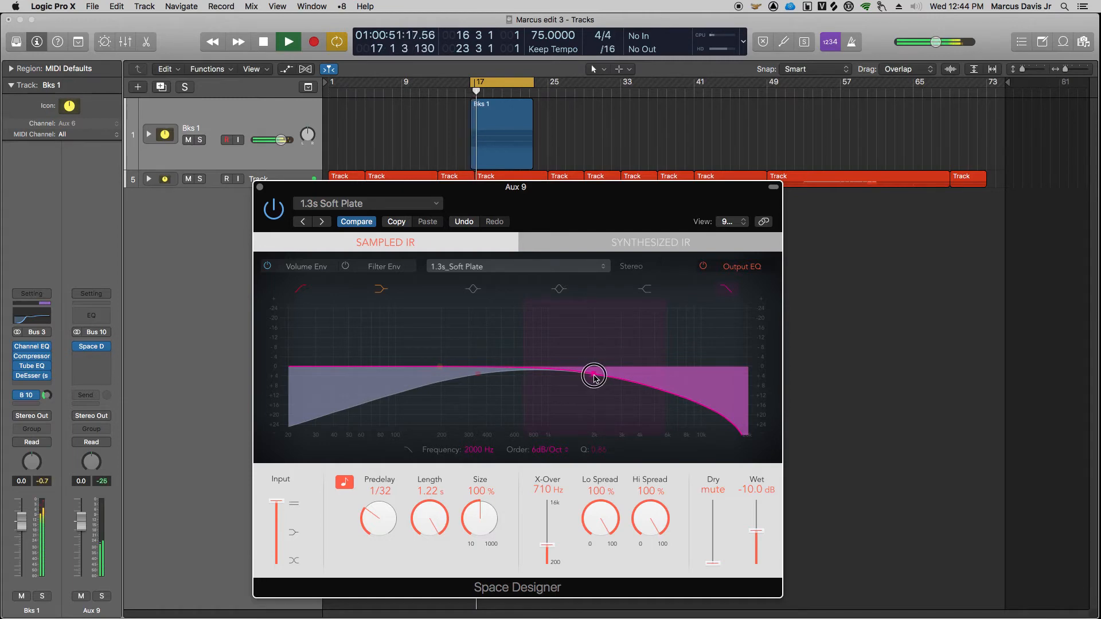
key(space)
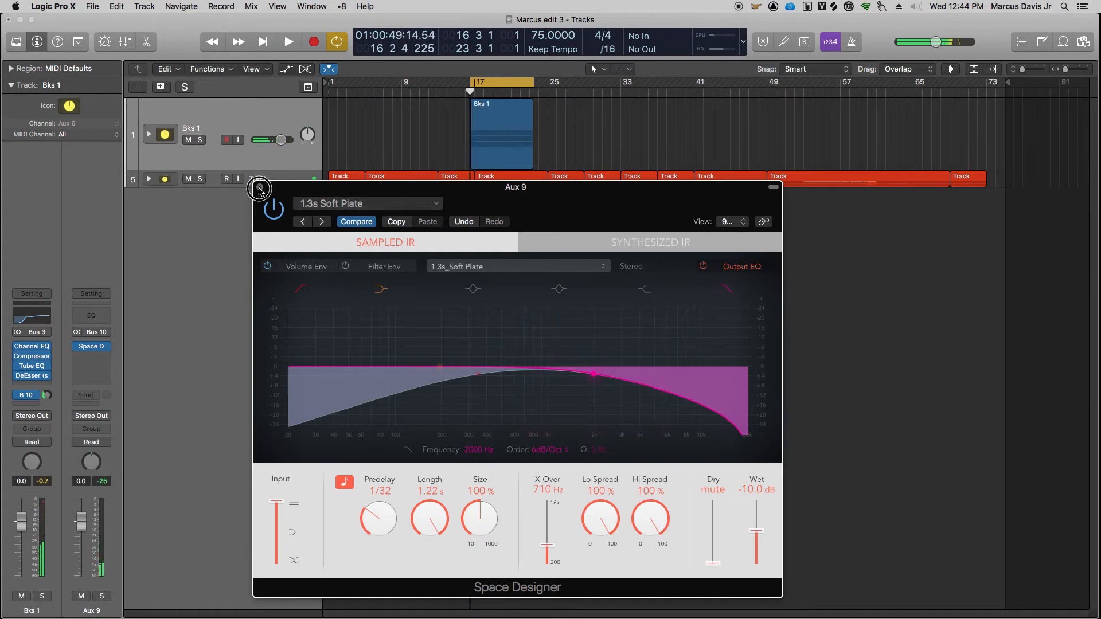
click(260, 187)
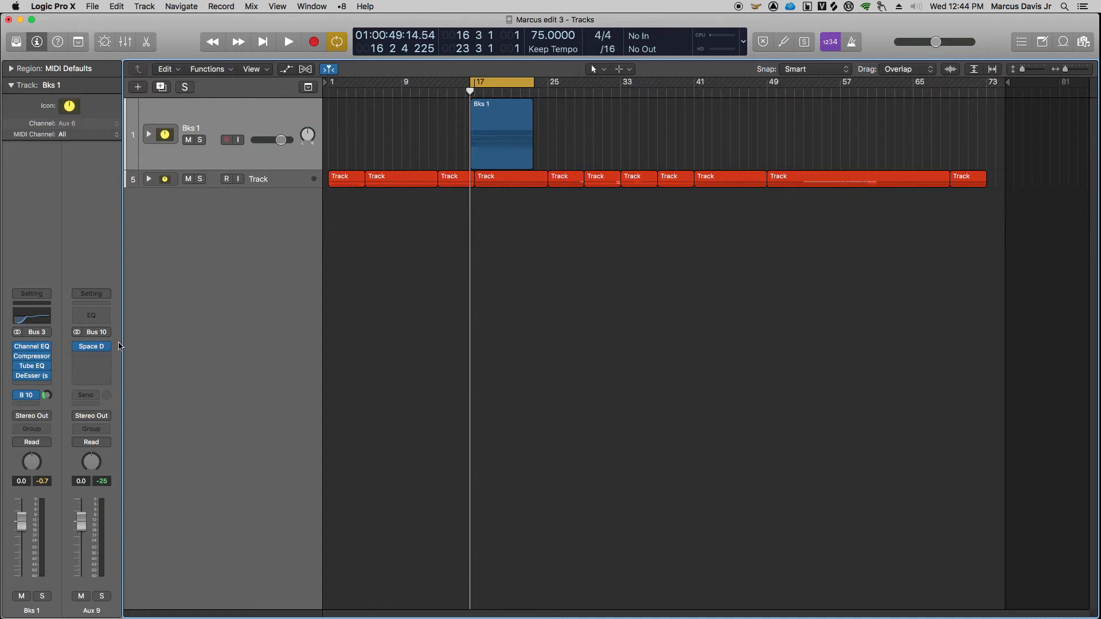
- Add a second send on Bks 1 routed to Bus 11
click(32, 404)
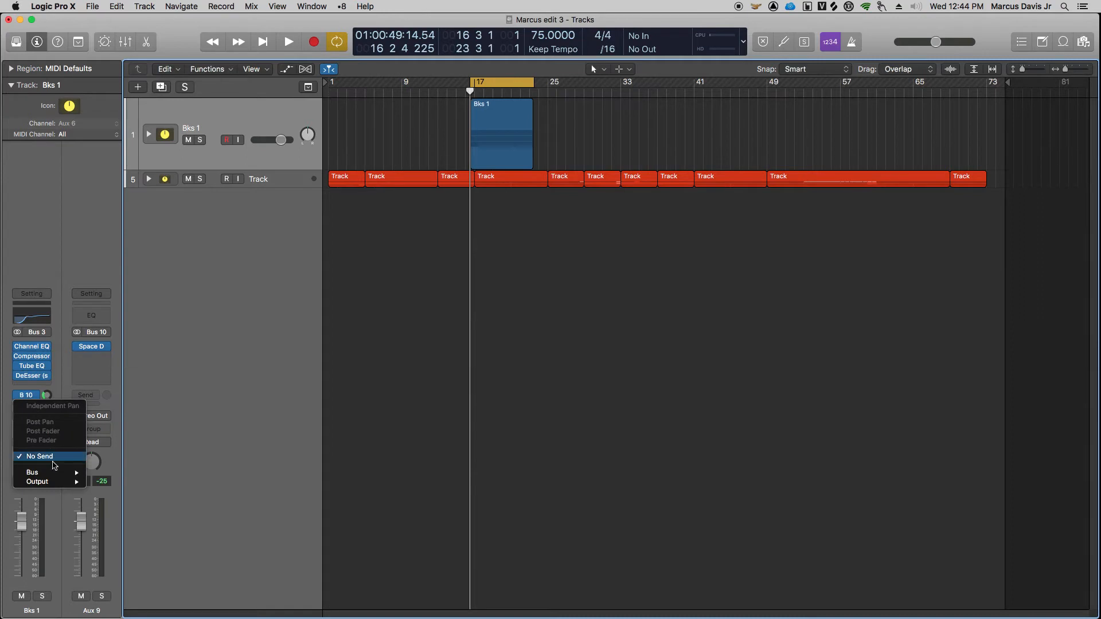
mouse_move(53, 472)
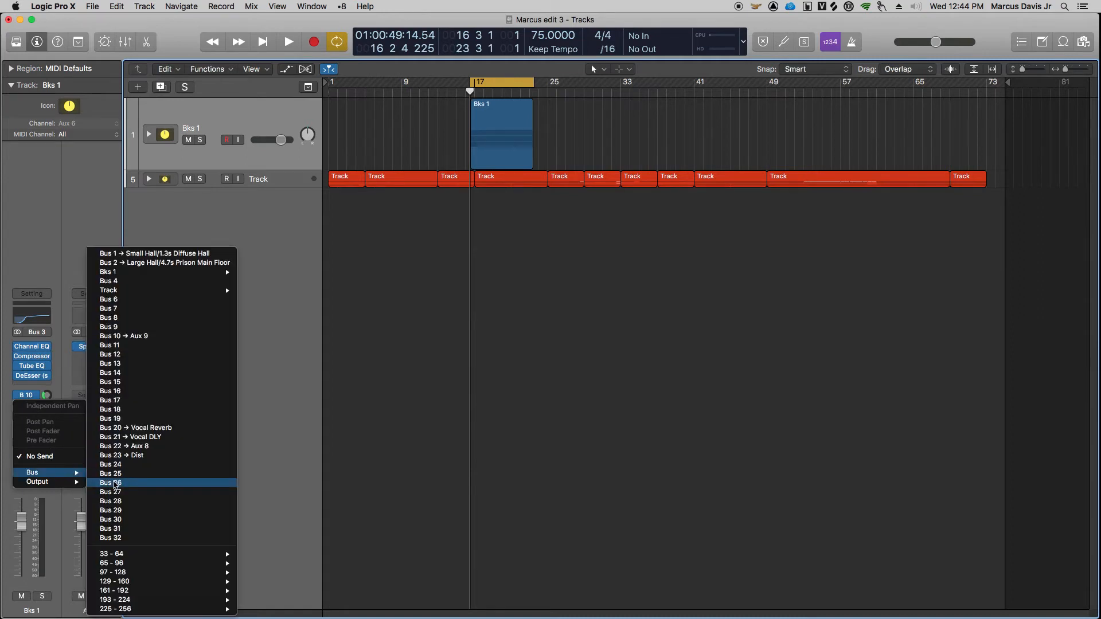
click(128, 349)
- Insert a stereo Echo delay on the Aux 10 channel and place its window over the tracks area
click(92, 333)
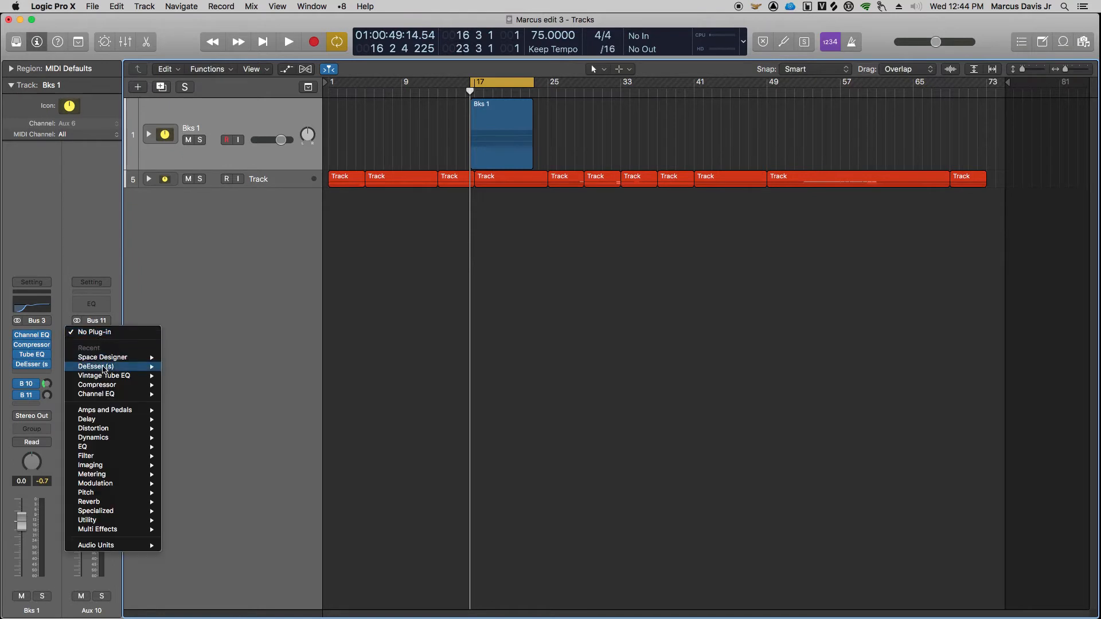
mouse_move(104, 420)
mouse_move(192, 430)
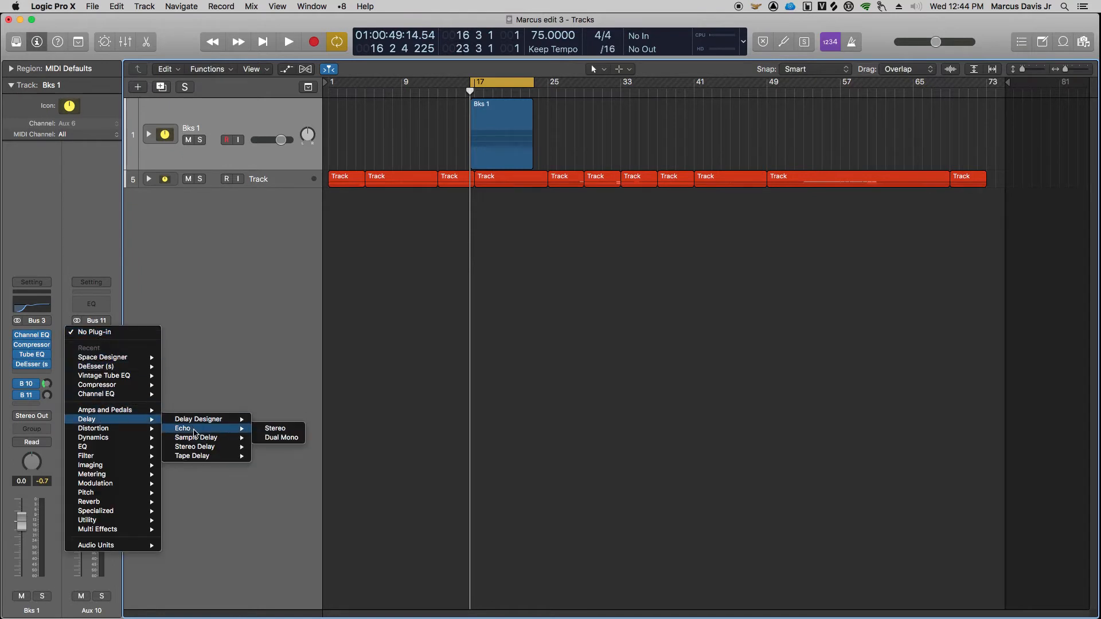
click(276, 433)
drag(169, 26, 460, 220)
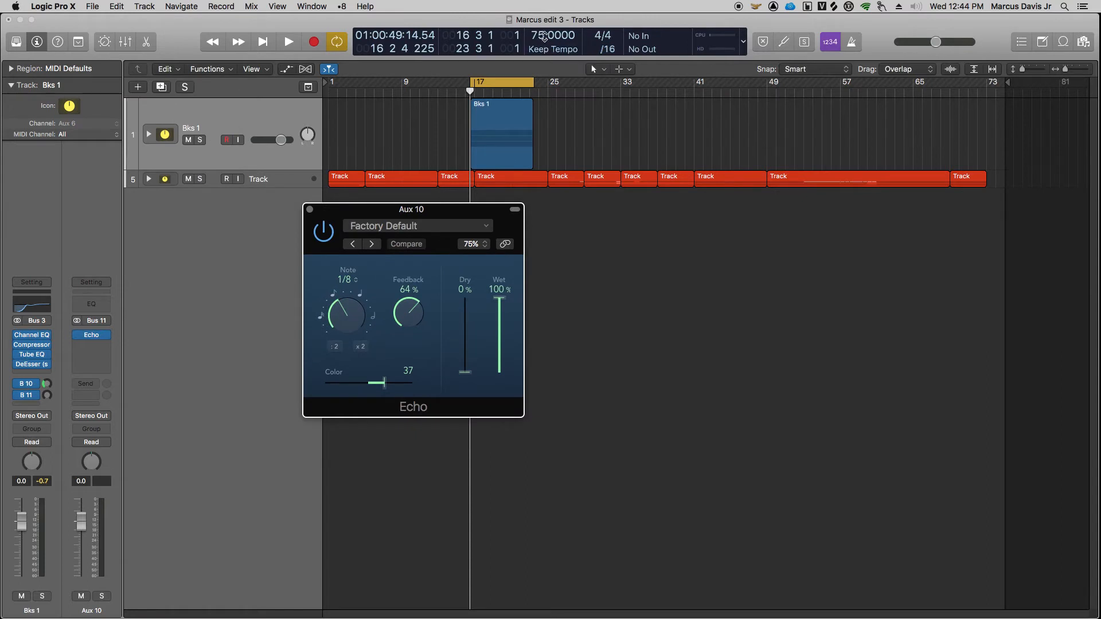
- Set the Echo's note value to 1/4 and reset its color to 0, playing the cycle briefly
drag(353, 325, 359, 270)
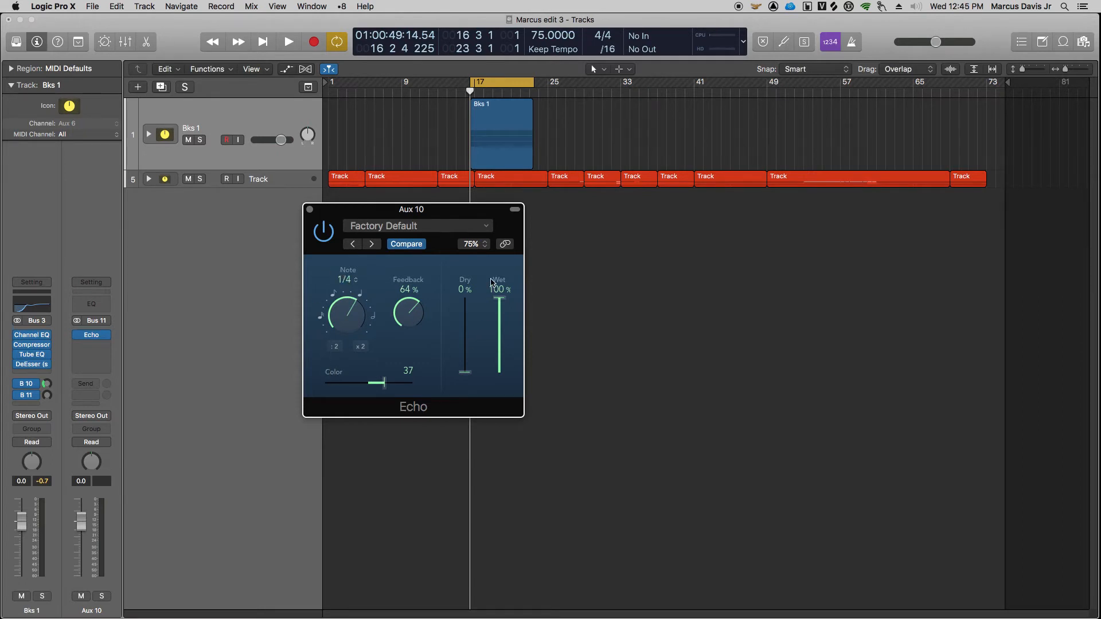
key(space)
alt+click(384, 384)
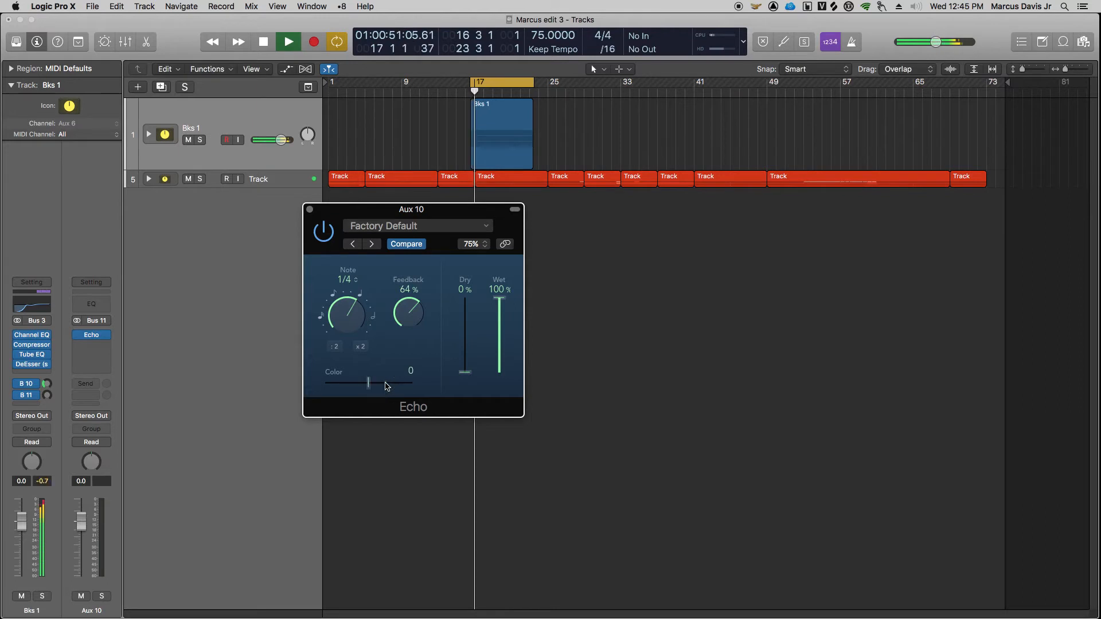
key(space)
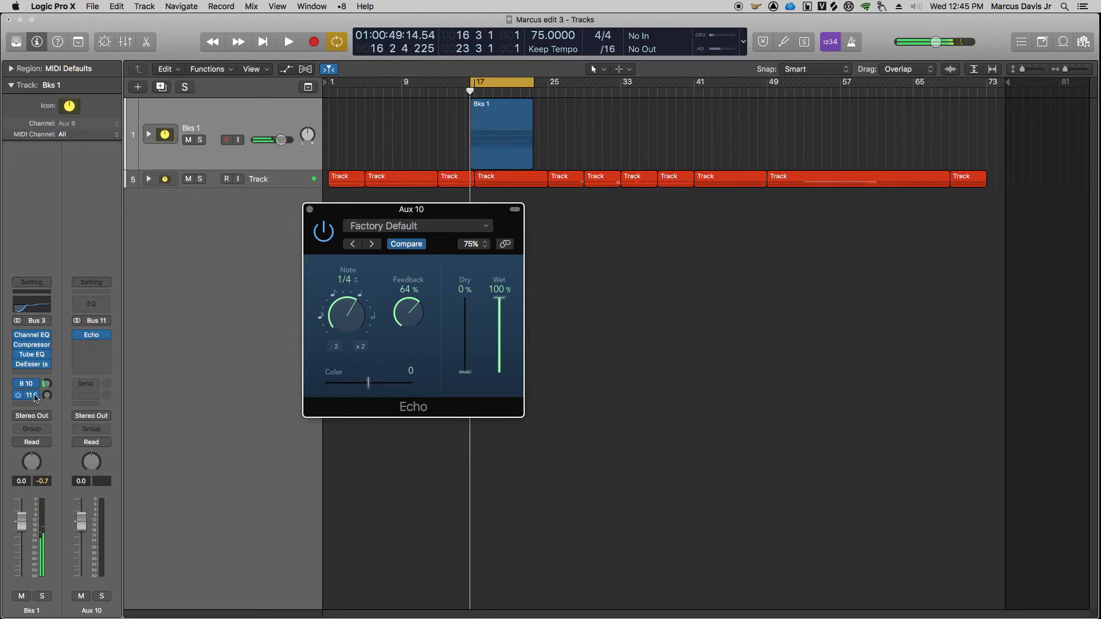
- Raise the Bks 1 send to Bus 11 and audition the echo on the background vocals
drag(48, 399, 30, 328)
key(space)
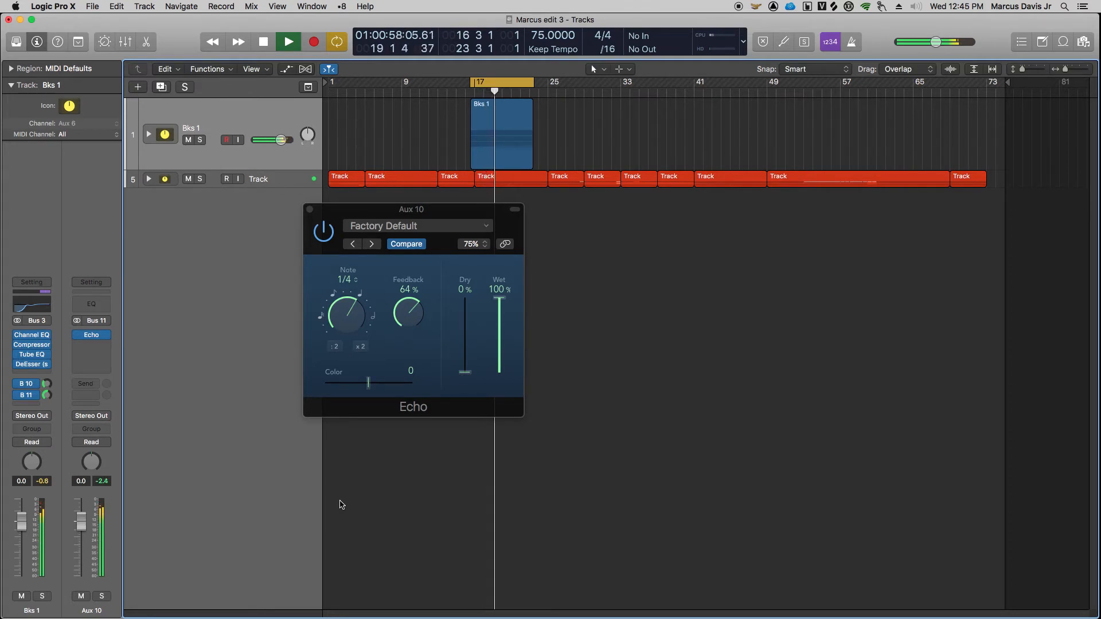
key(space)
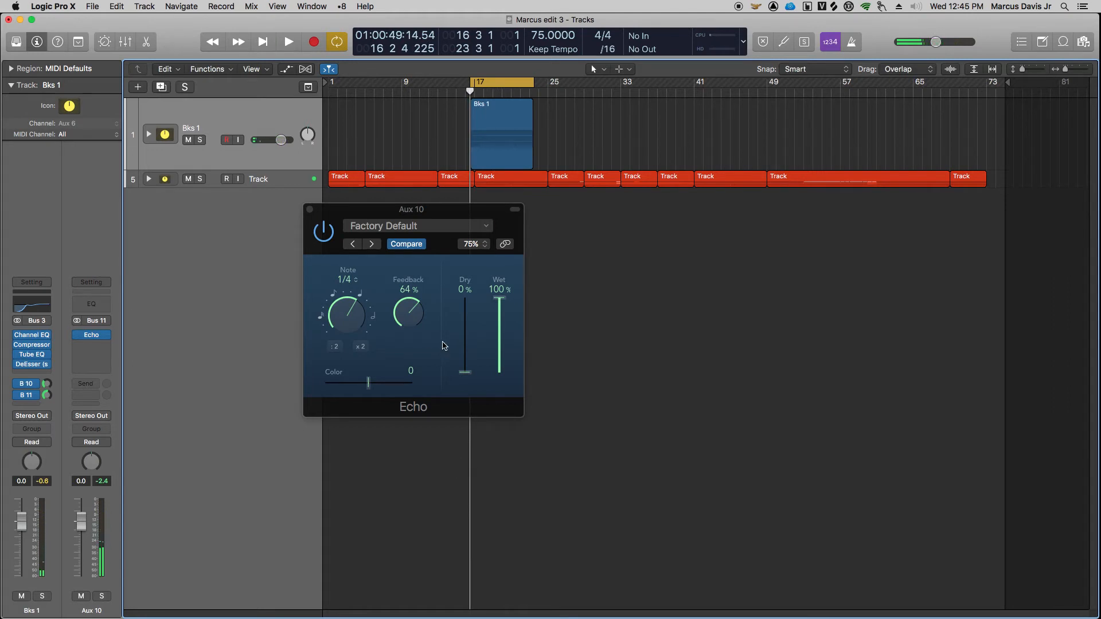
- Set the Echo's feedback to 0%, try a higher color value and reset it to 0, and close the plug-in
drag(412, 313, 423, 409)
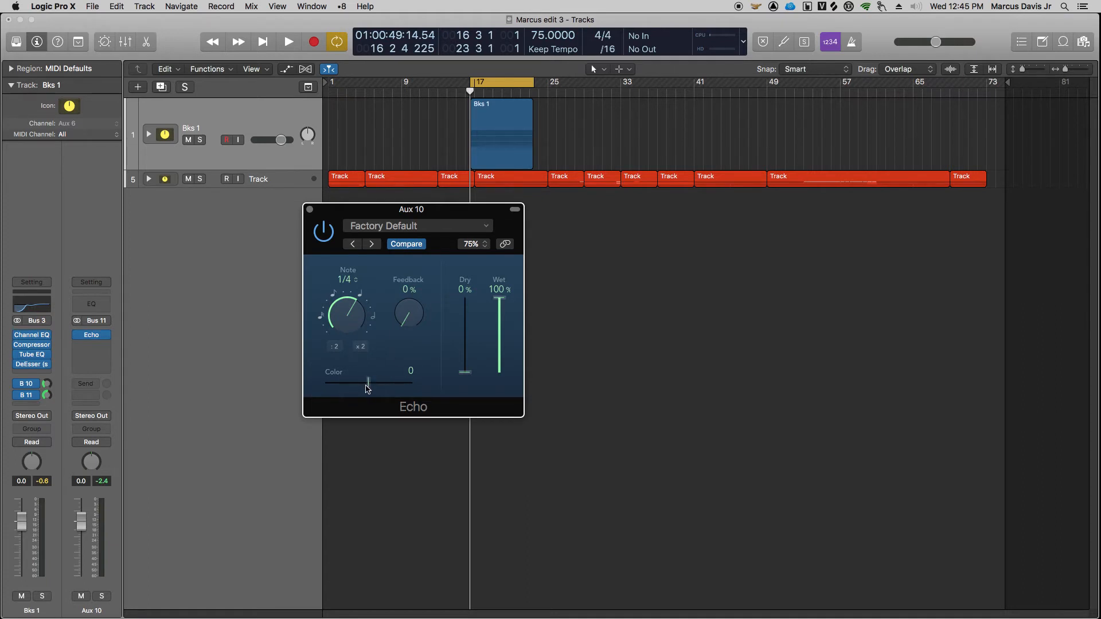
drag(368, 388, 385, 388)
alt+click(387, 387)
click(309, 210)
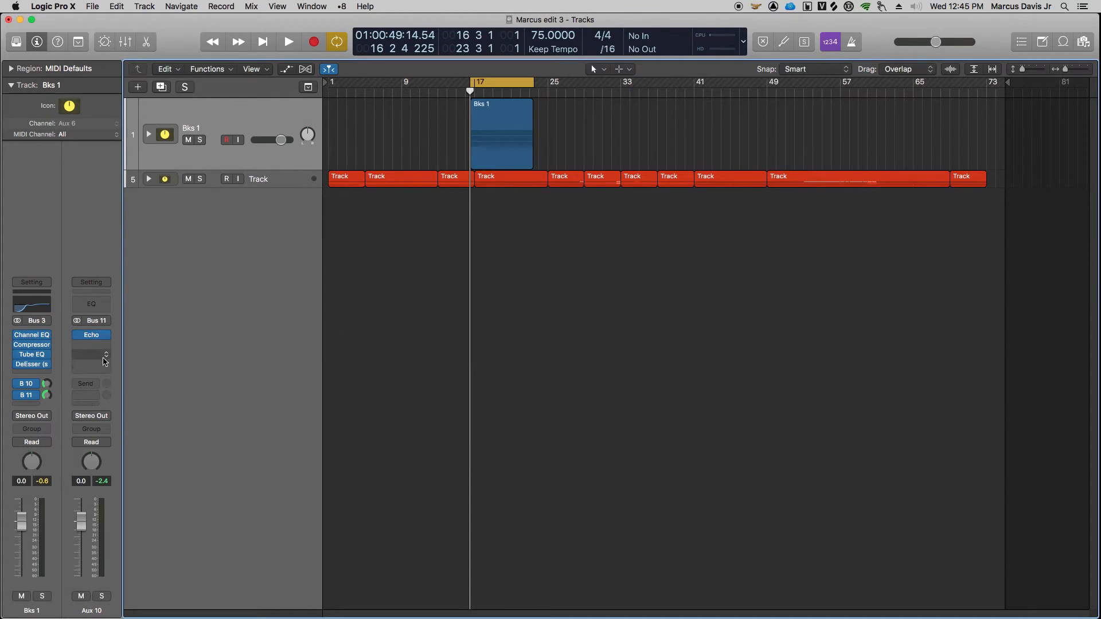
- Add a Channel EQ after the Echo on Aux 10 and load the EQ Tools preset Phone Filter Notch
click(96, 305)
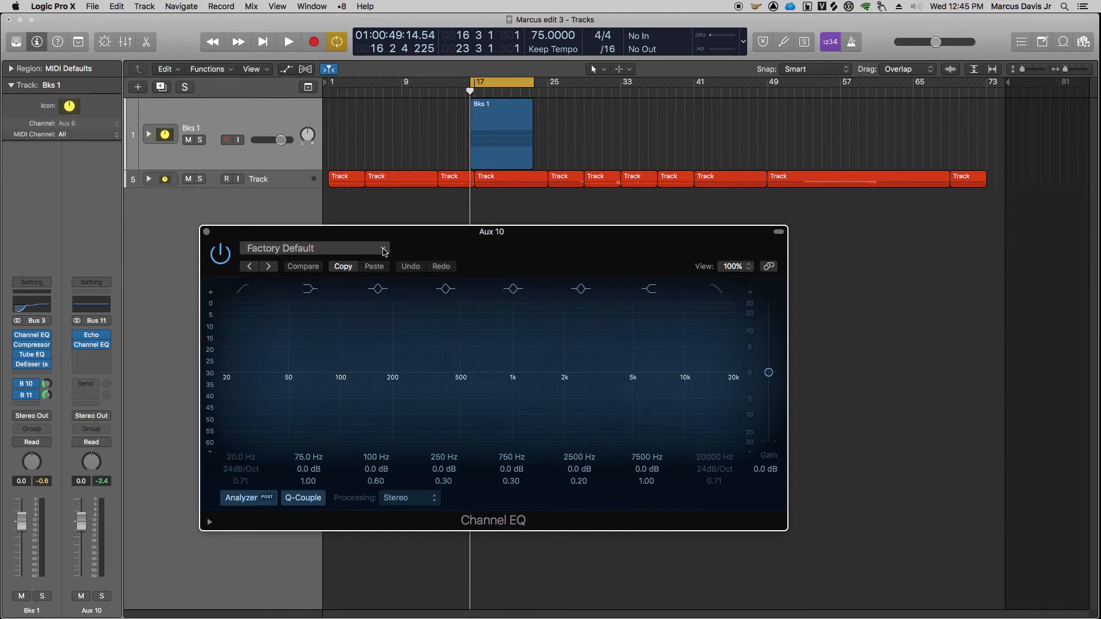
click(384, 251)
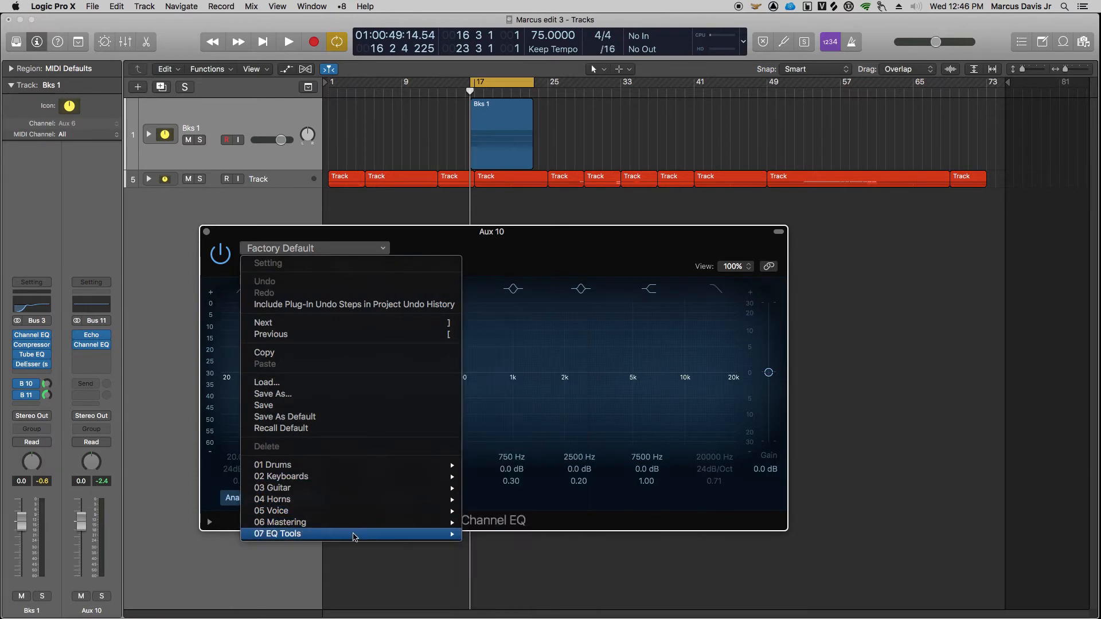
mouse_move(357, 534)
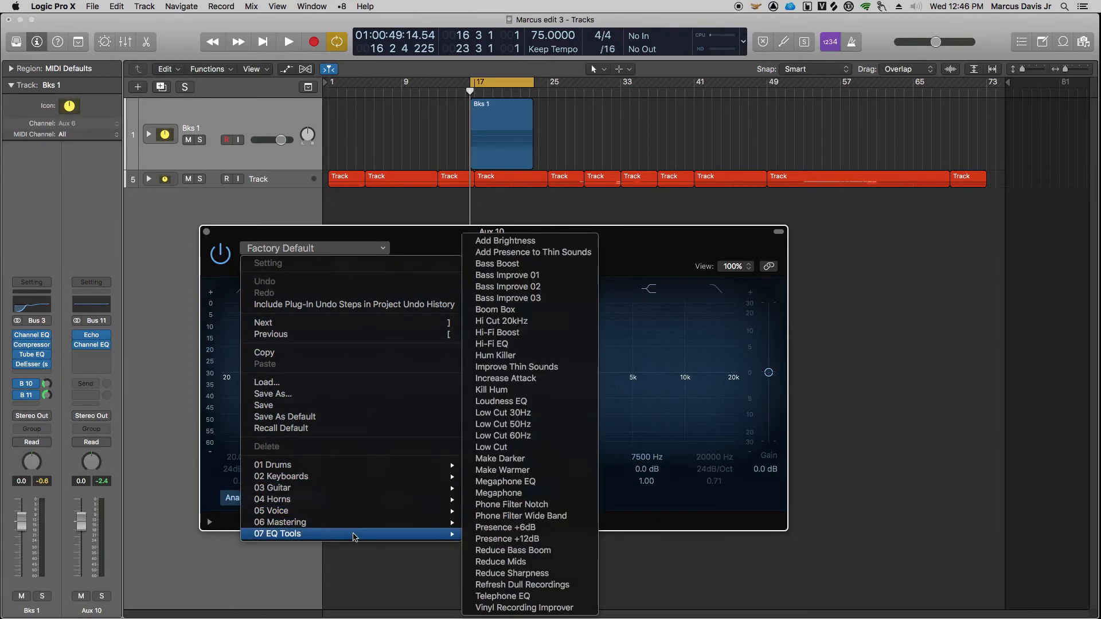
click(551, 510)
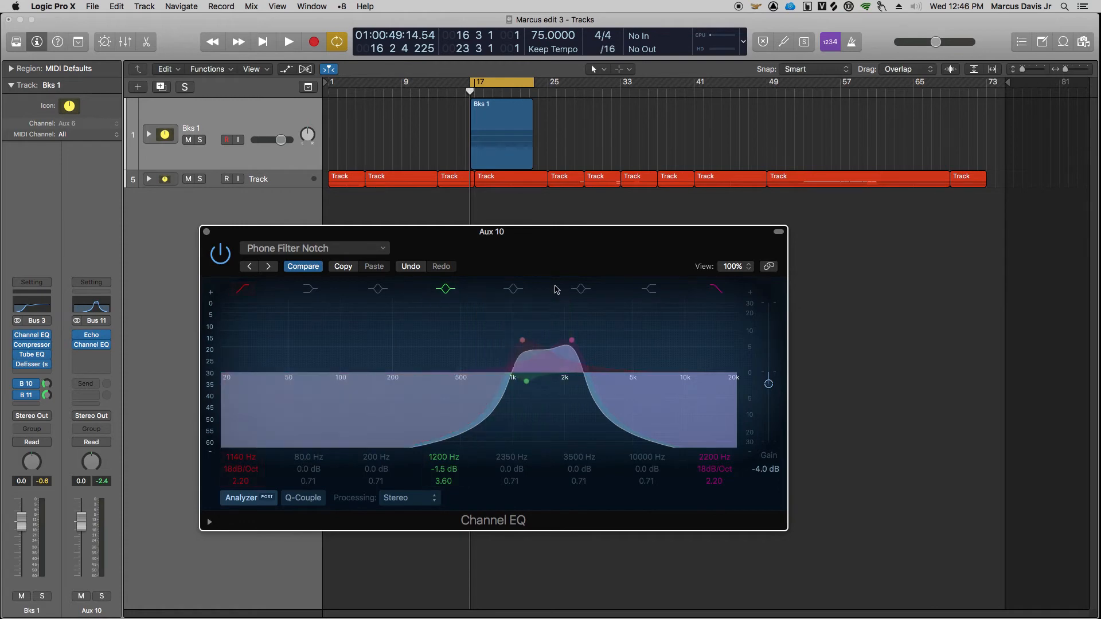
- Audition the filtered echo, stop playback, and adjust the EQ's low cut to 1120 Hz with a softer resonance
key(space)
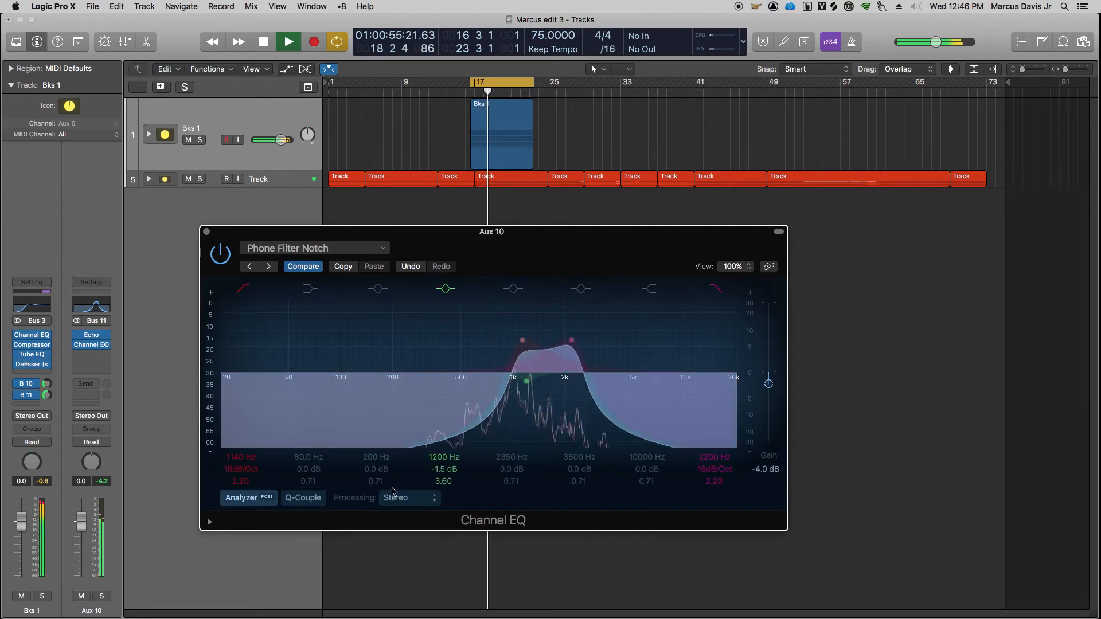
key(space)
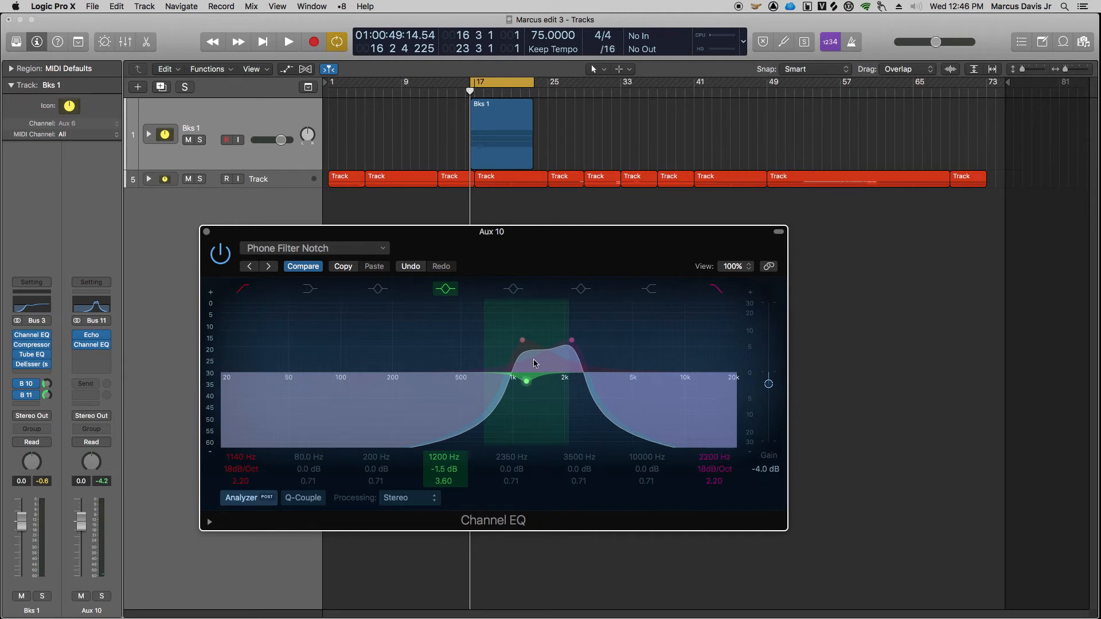
drag(526, 344, 521, 347)
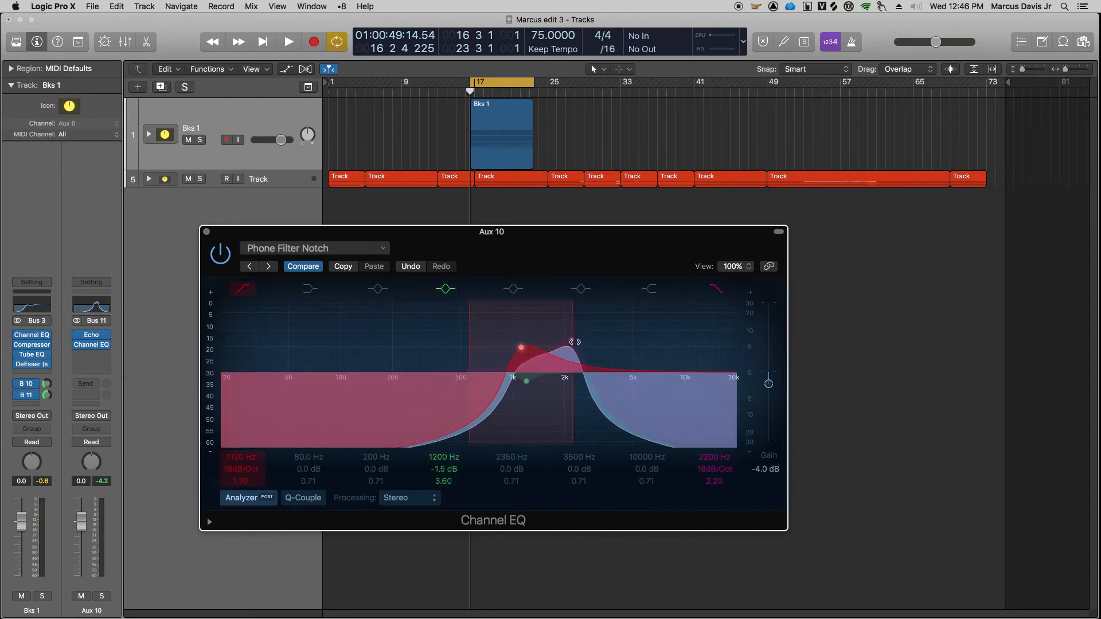
- Widen the echo EQ's pass band during playback by lowering the low cut to about 690 Hz and raising the high cut, and close the plug-in
drag(571, 343, 548, 343)
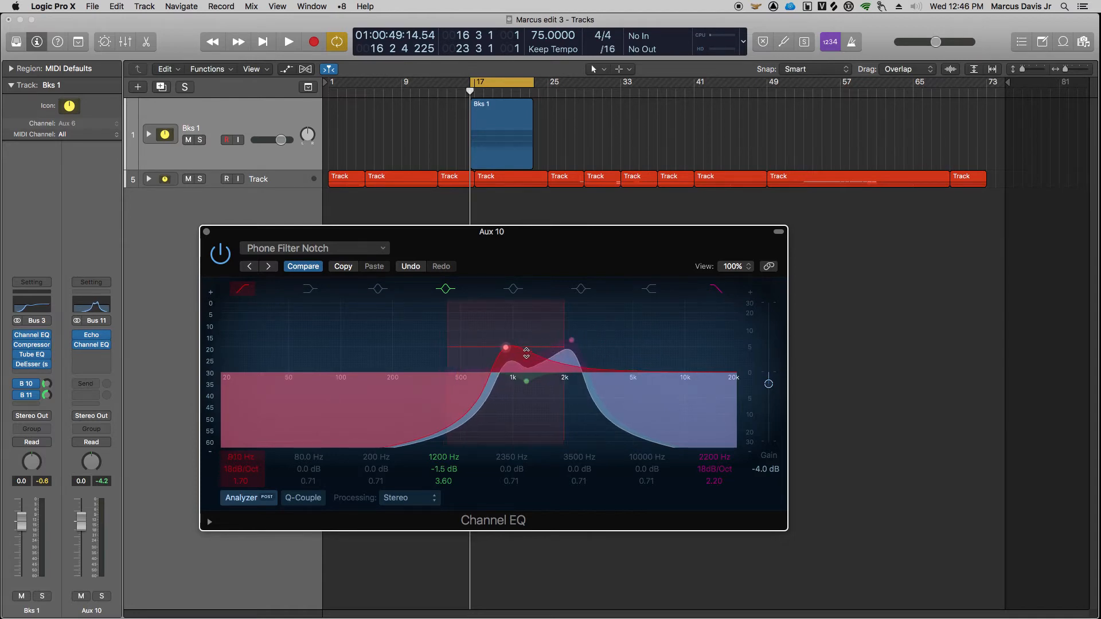
drag(572, 343, 579, 342)
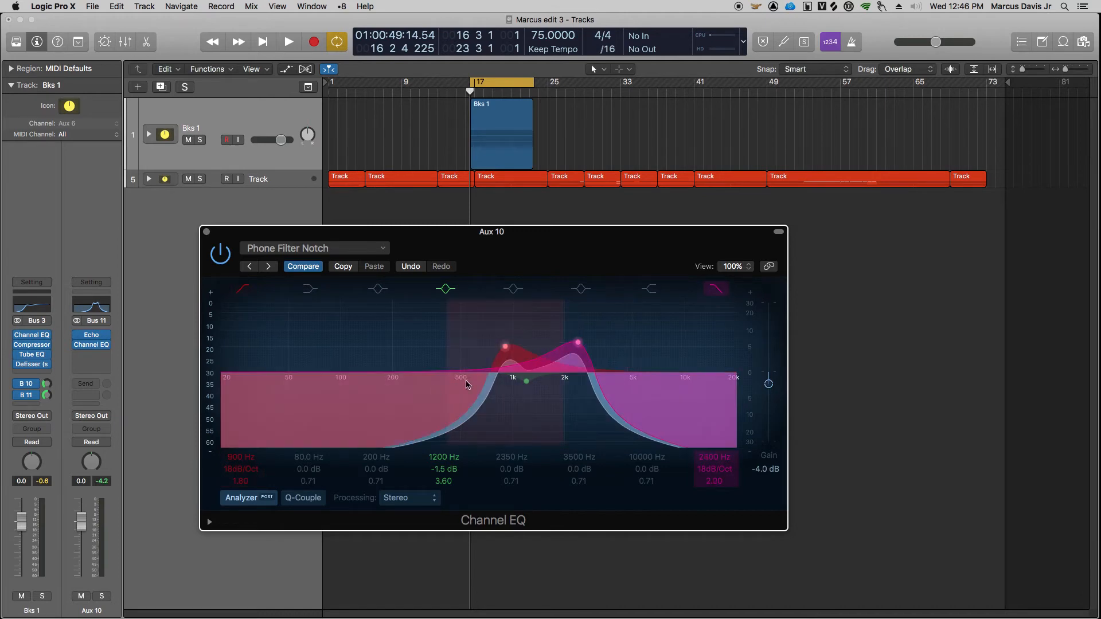
key(space)
click(525, 392)
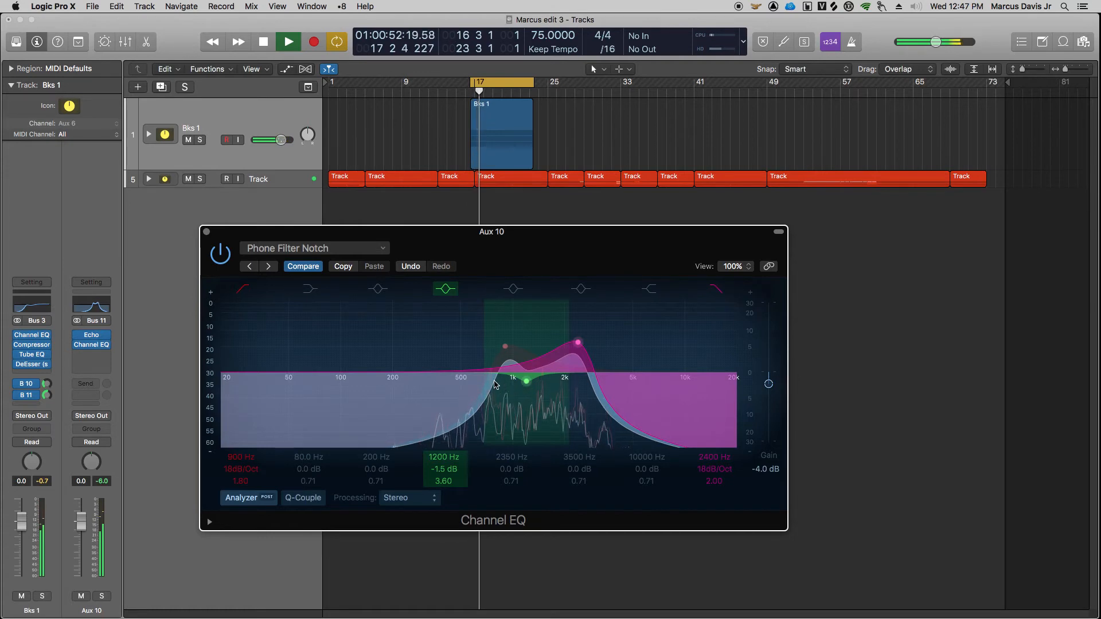
drag(506, 346, 481, 354)
drag(572, 354, 577, 347)
key(space)
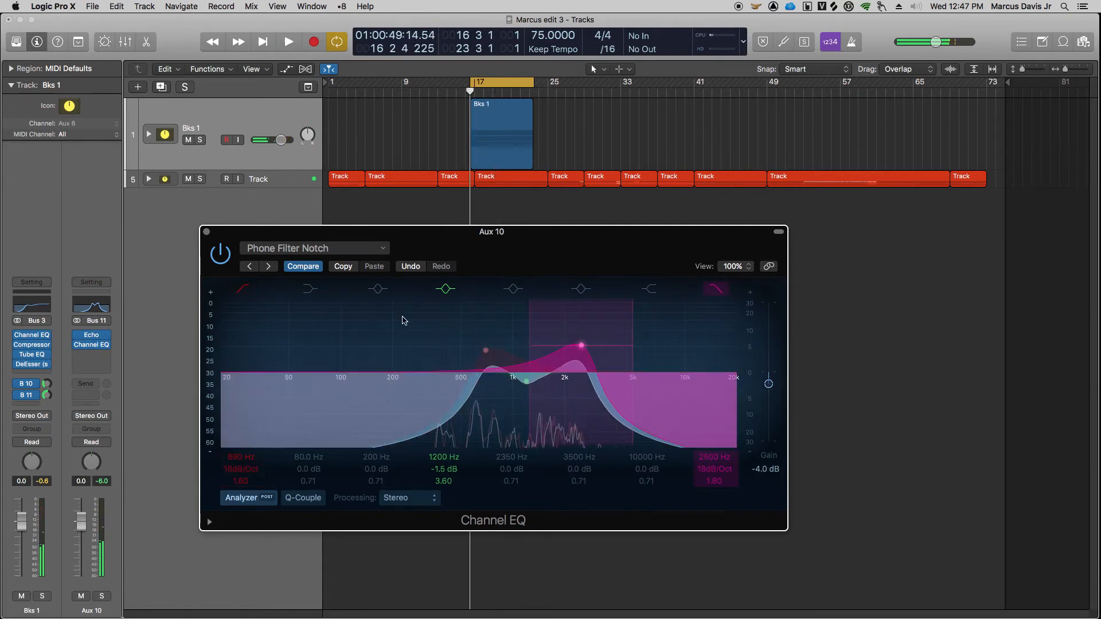
click(207, 231)
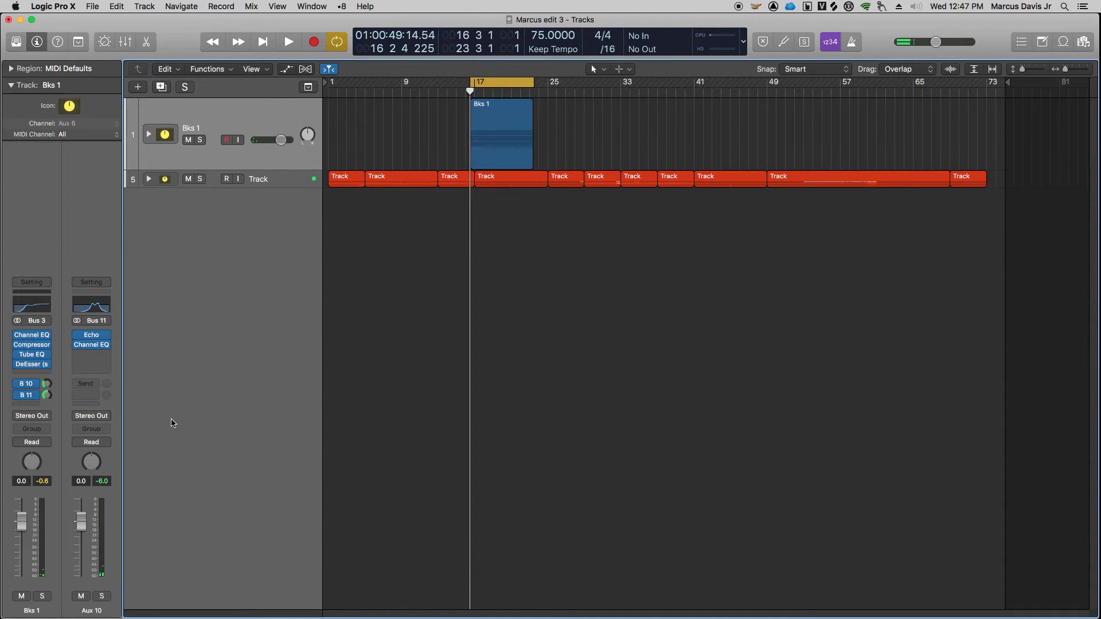
- Lower the Aux 10 echo return level to -13.4 dB while auditioning it with the background vocals
drag(81, 518, 83, 520)
drag(77, 527, 82, 558)
key(space)
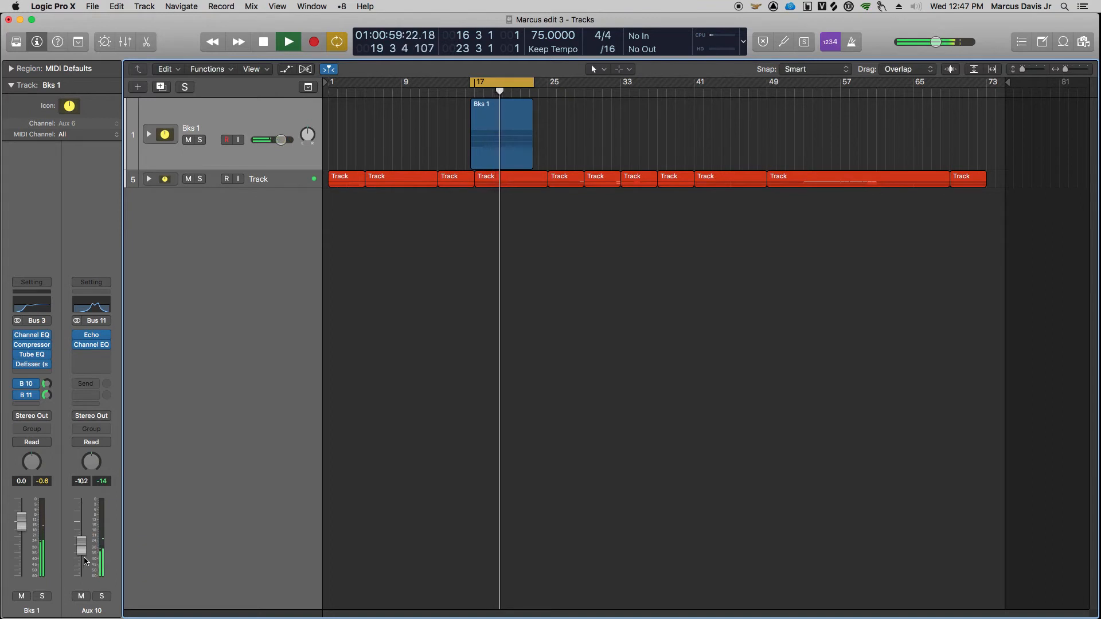
key(space)
drag(81, 552, 86, 557)
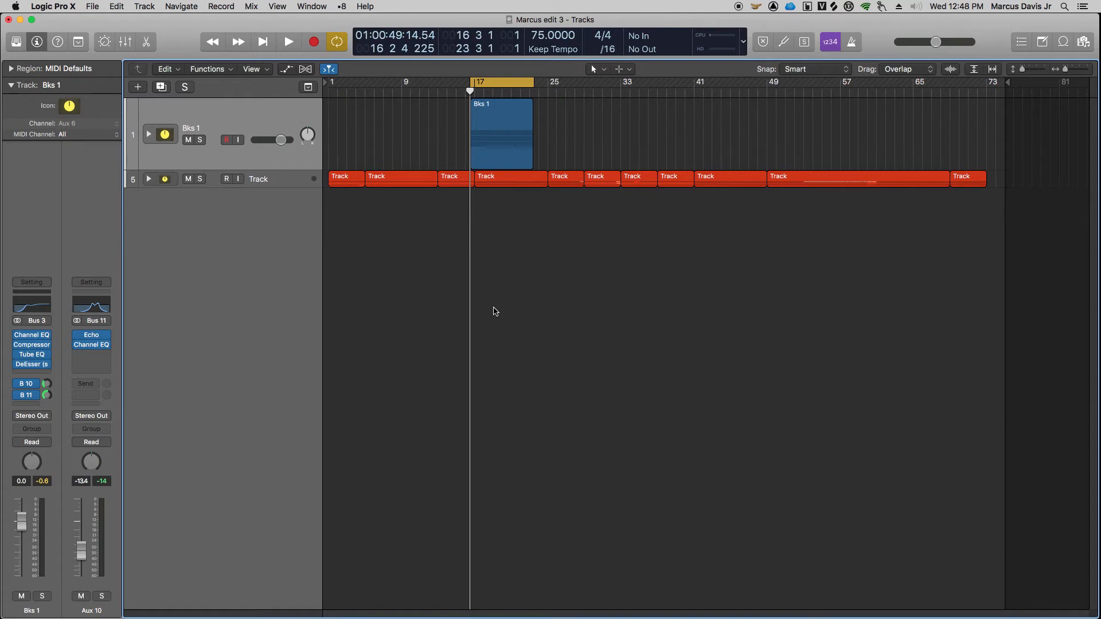
- Turn off cycle mode, expand the Bks 1 stack, and audition its C, R and L regions up close
click(504, 86)
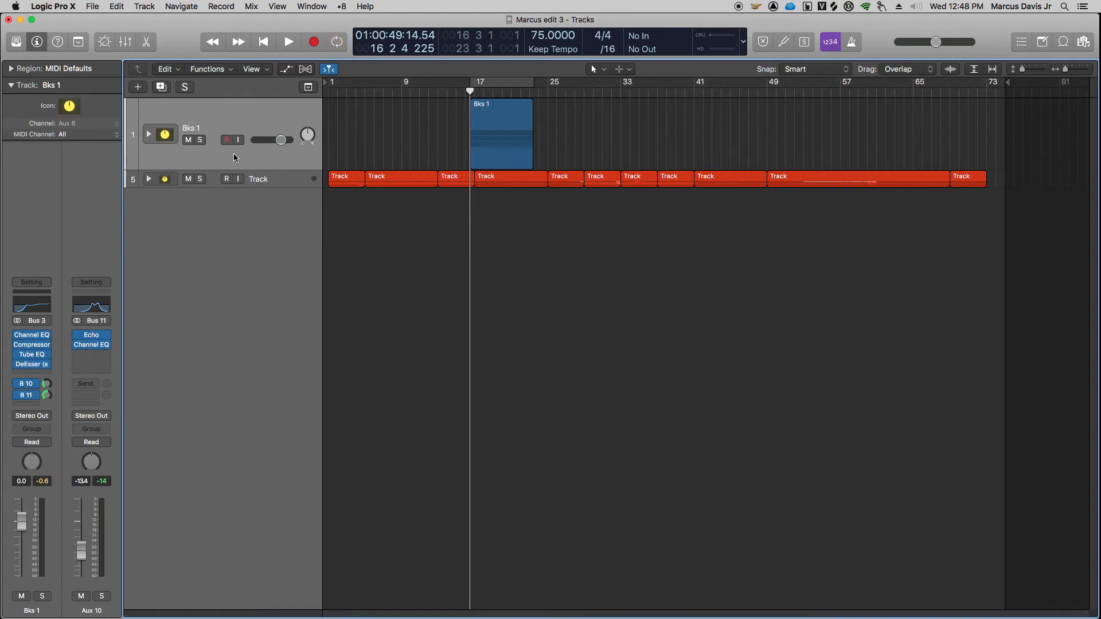
click(148, 135)
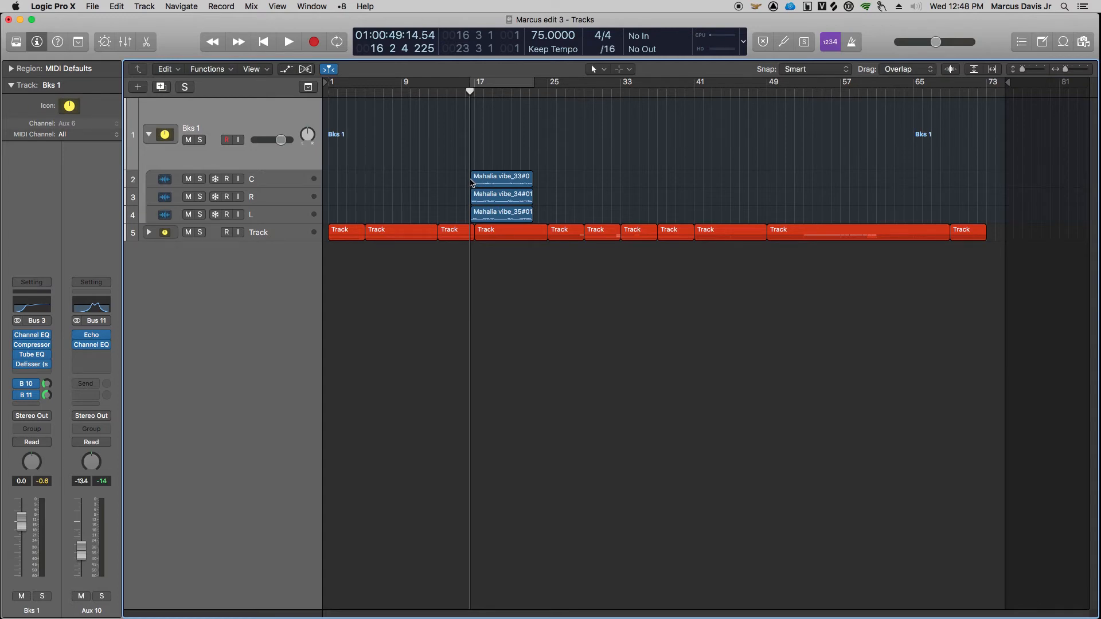
drag(549, 161, 463, 235)
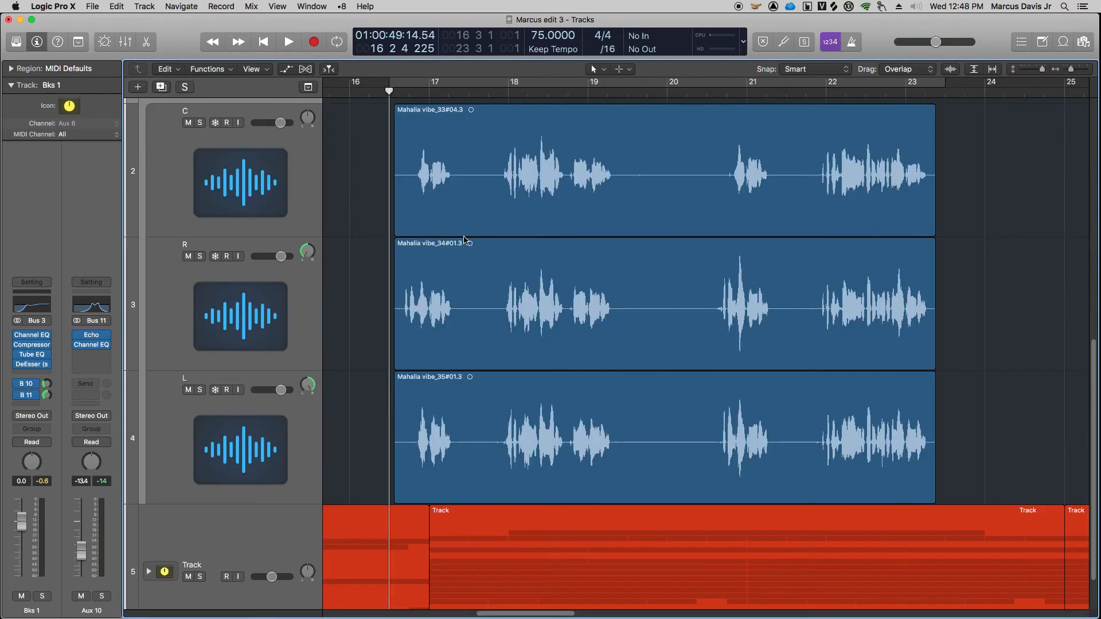
click(347, 183)
click(148, 136)
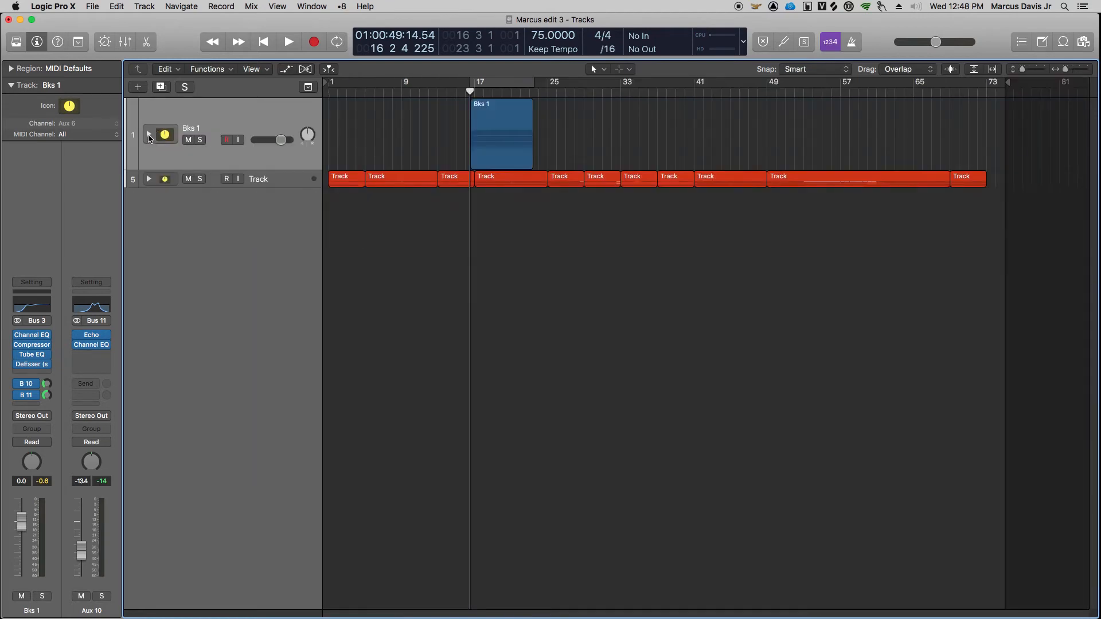
click(149, 137)
drag(550, 163, 461, 253)
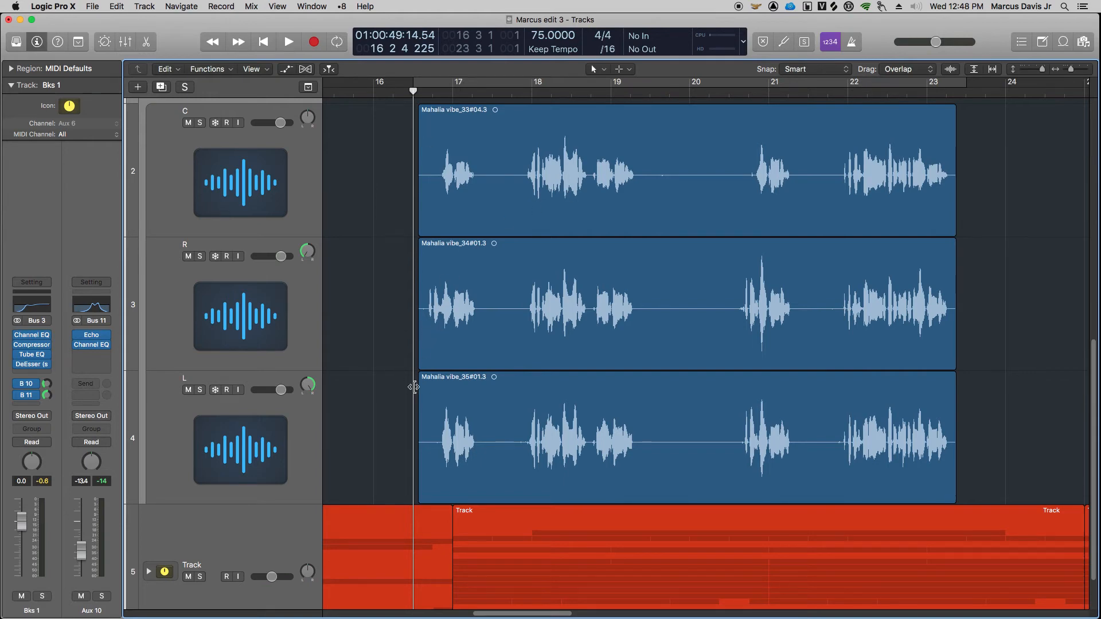
key(space)
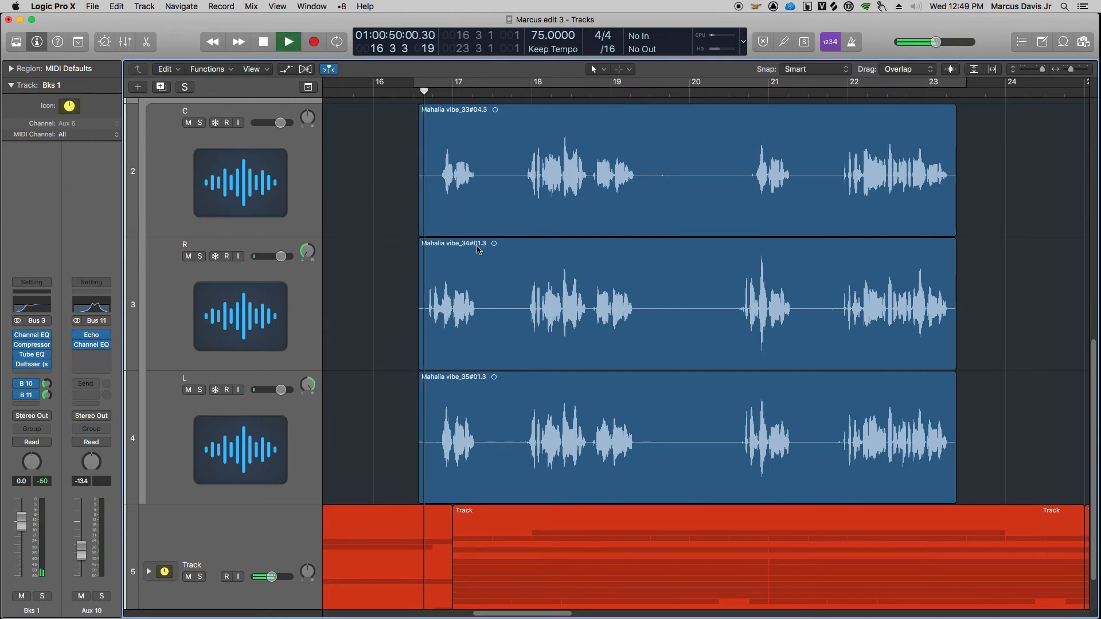
key(space)
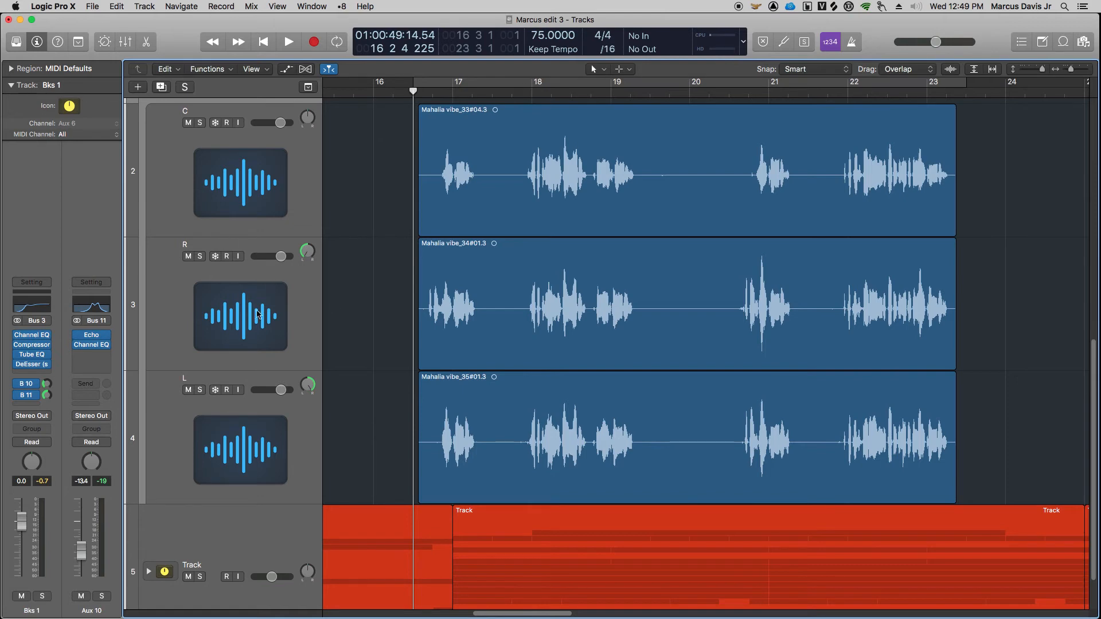
- Delete the opening of the R, C and L regions up to about 16 4 2, just before the first phrase, and audition the start
scroll(554, 376, up, 5)
drag(476, 288, 613, 330)
click(612, 330)
key(Delete)
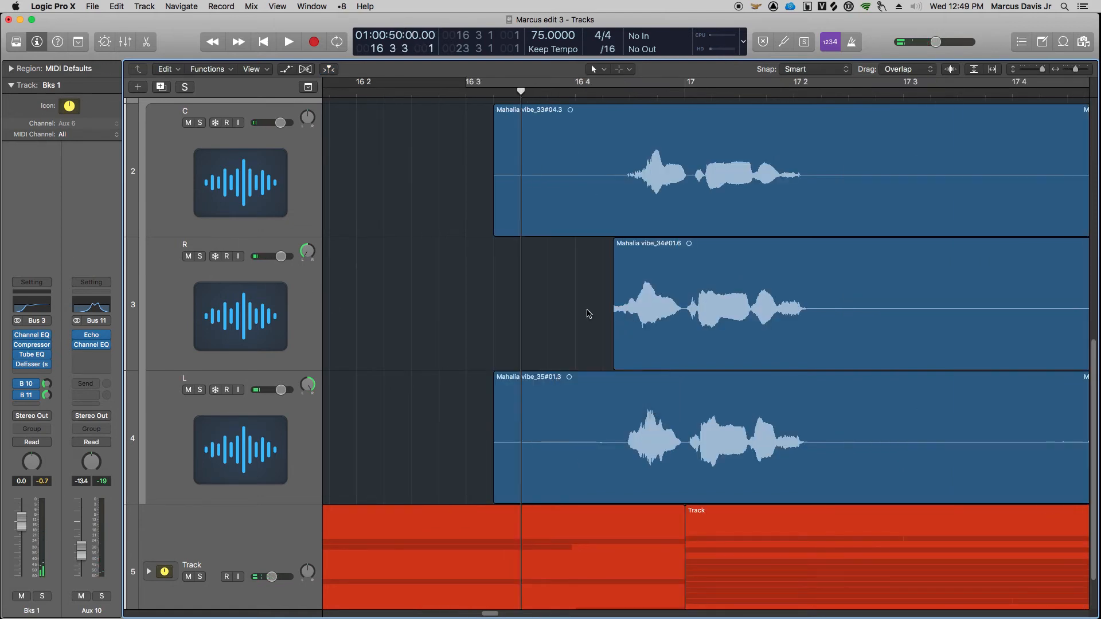
drag(453, 171, 615, 221)
click(613, 221)
key(Delete)
drag(458, 466, 614, 442)
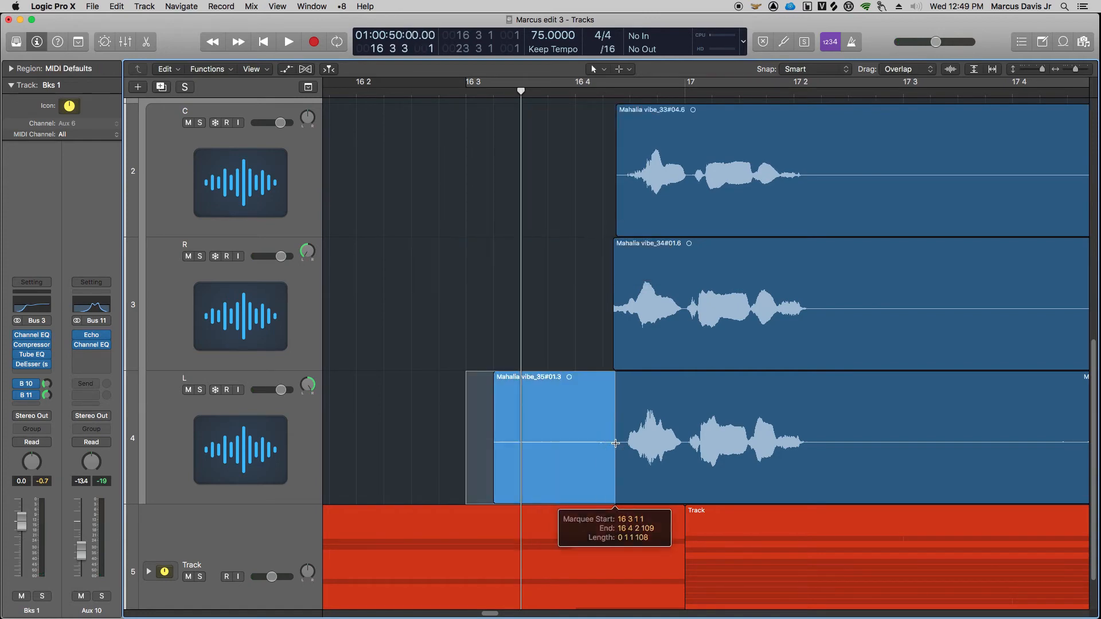
click(613, 442)
key(Delete)
key(space)
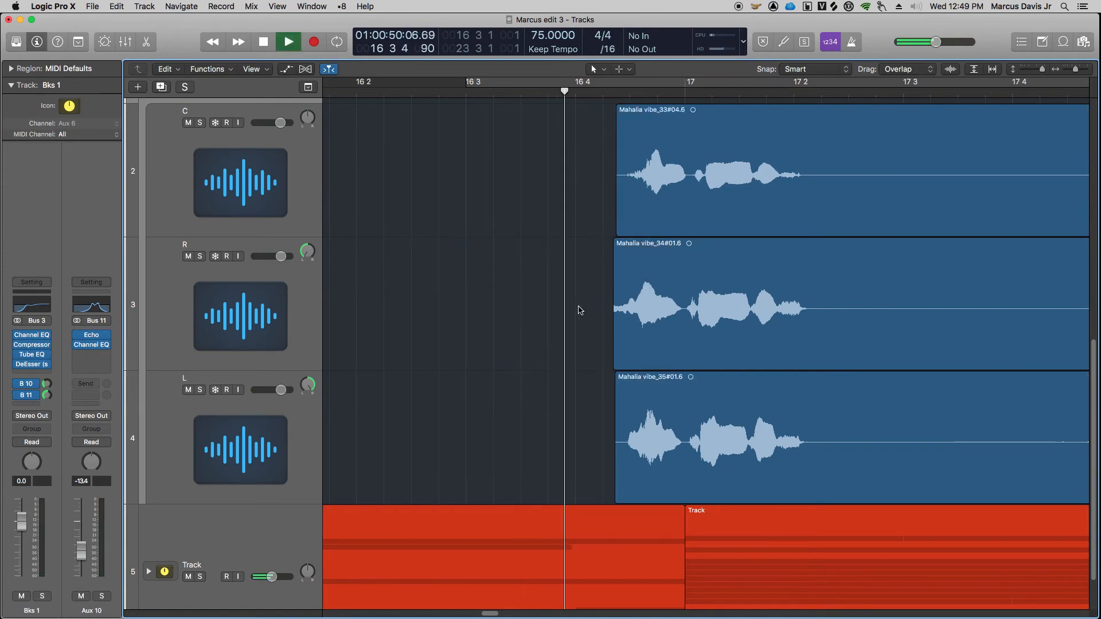
key(space)
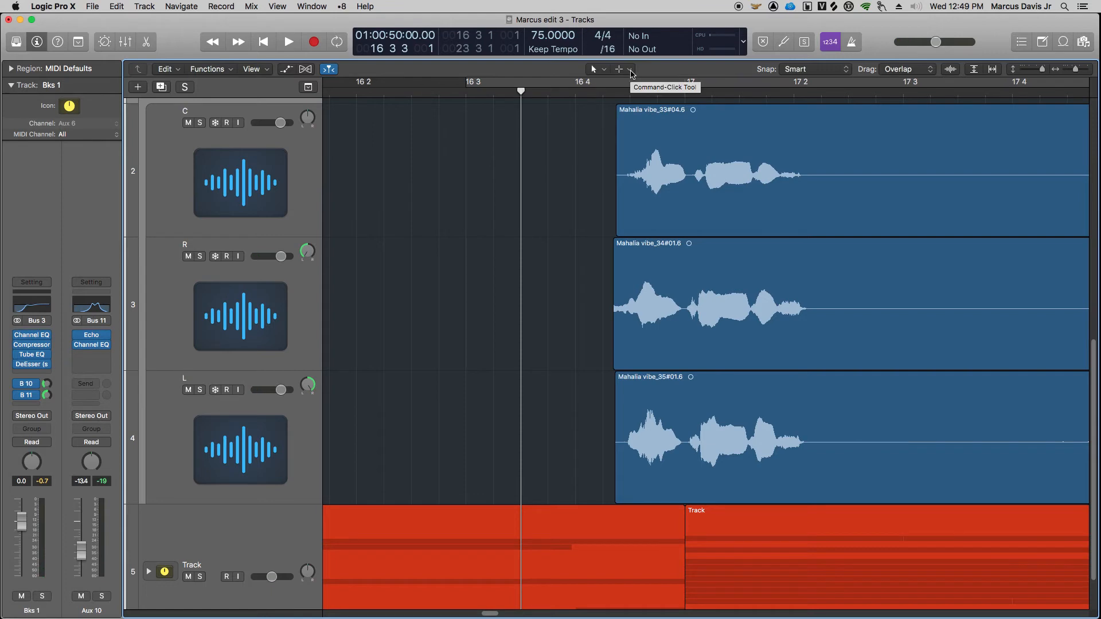
- Check that the Marquee Tool is assigned as the Command-click tool
click(631, 72)
click(629, 70)
click(629, 70)
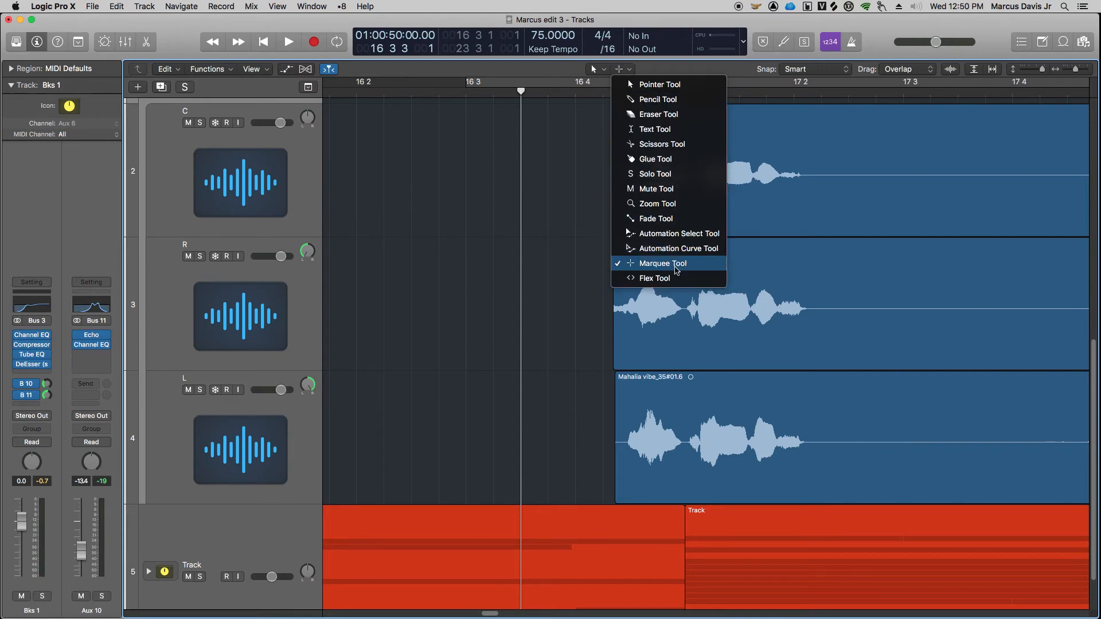
click(560, 257)
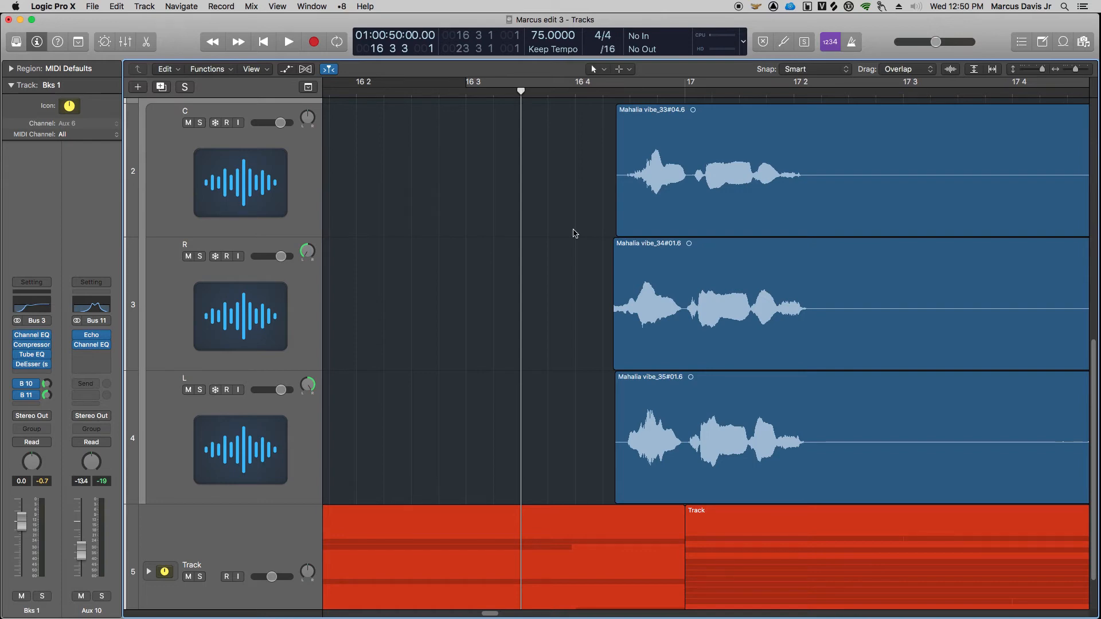
- Marquee-select the thin strip before the first phrase across the C, R and L regions and delete it
drag(543, 183, 627, 402)
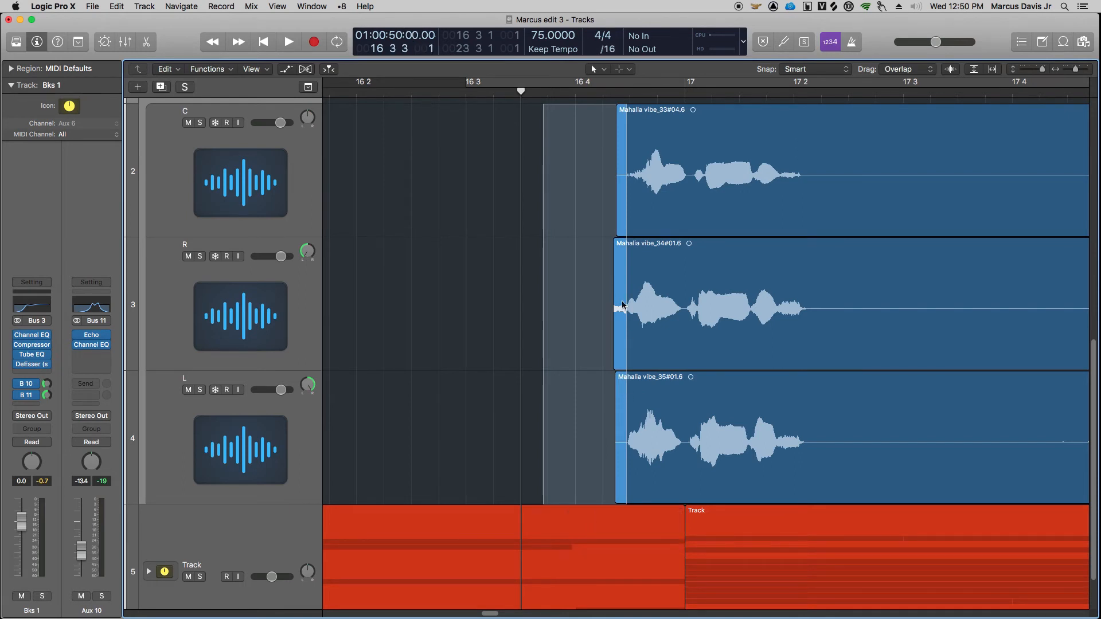
click(624, 261)
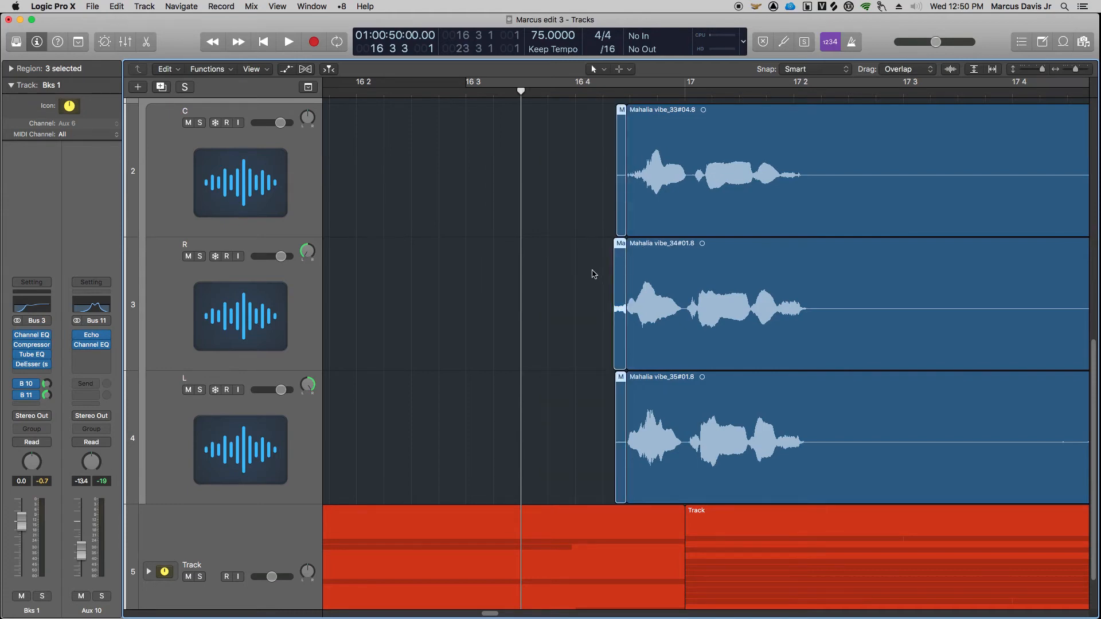
key(Delete)
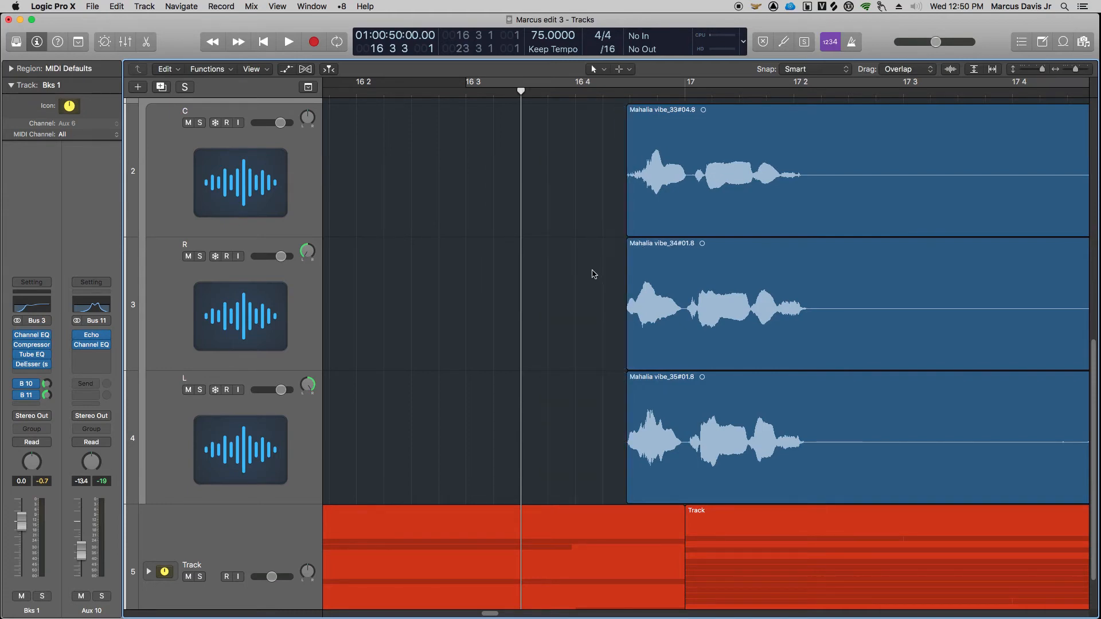
- Select the three vocal regions and check the Fade Tool click zones option in the general editing preferences
drag(607, 154, 694, 446)
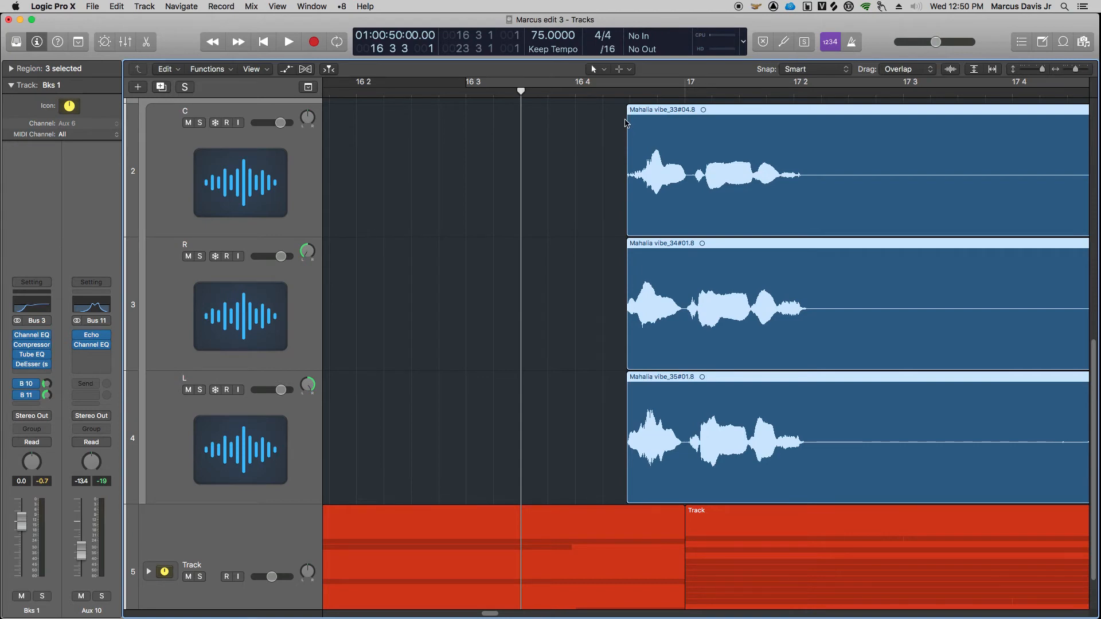
click(92, 7)
mouse_move(59, 6)
mouse_move(79, 38)
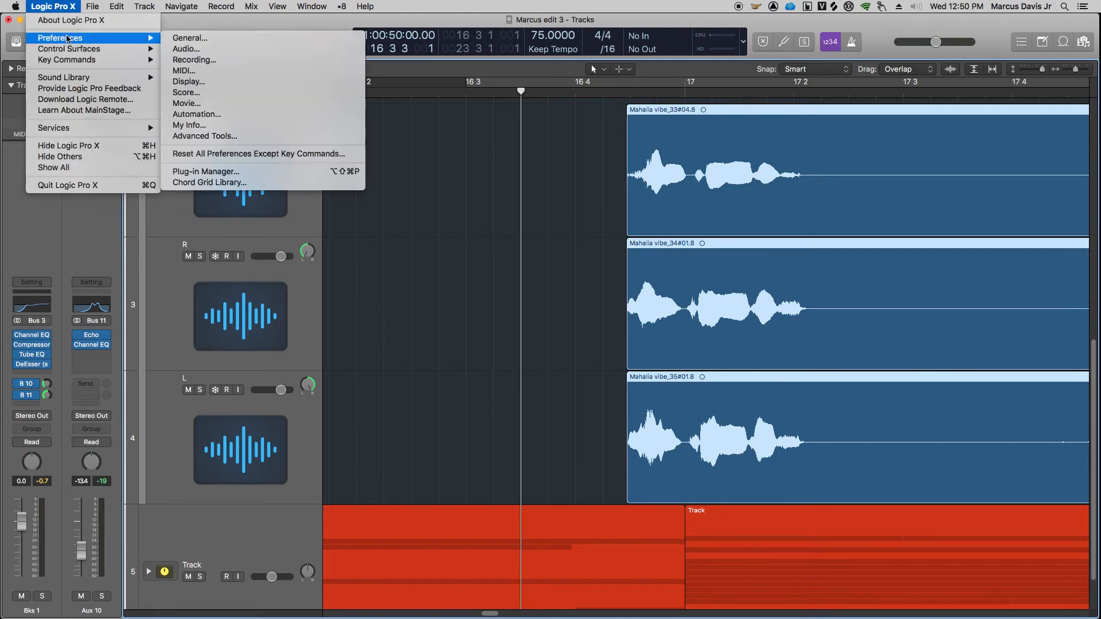
click(238, 38)
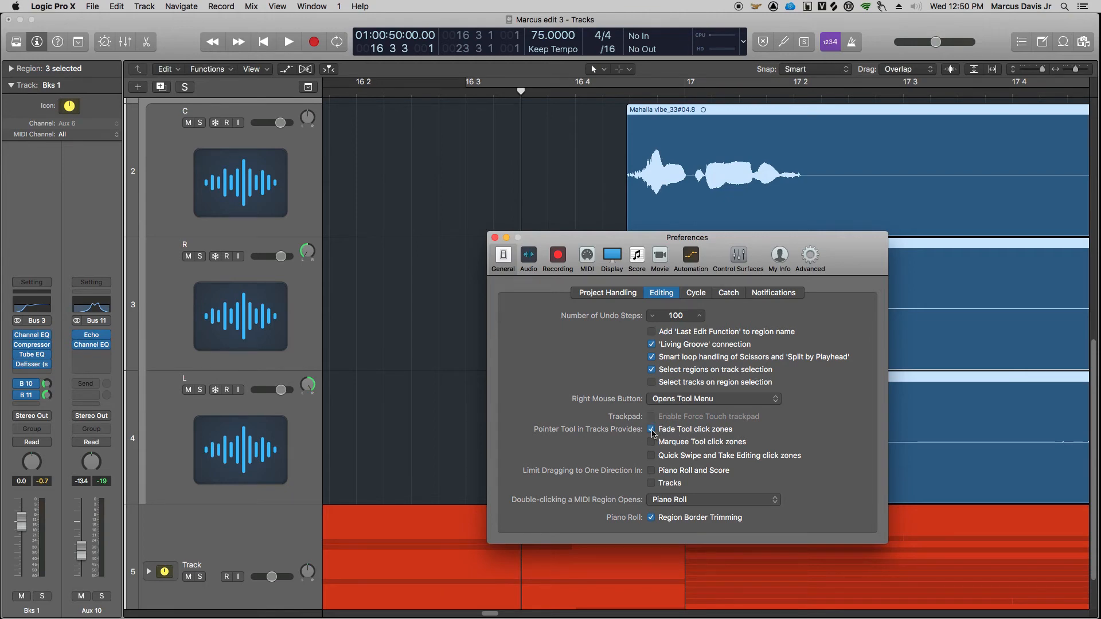
click(495, 237)
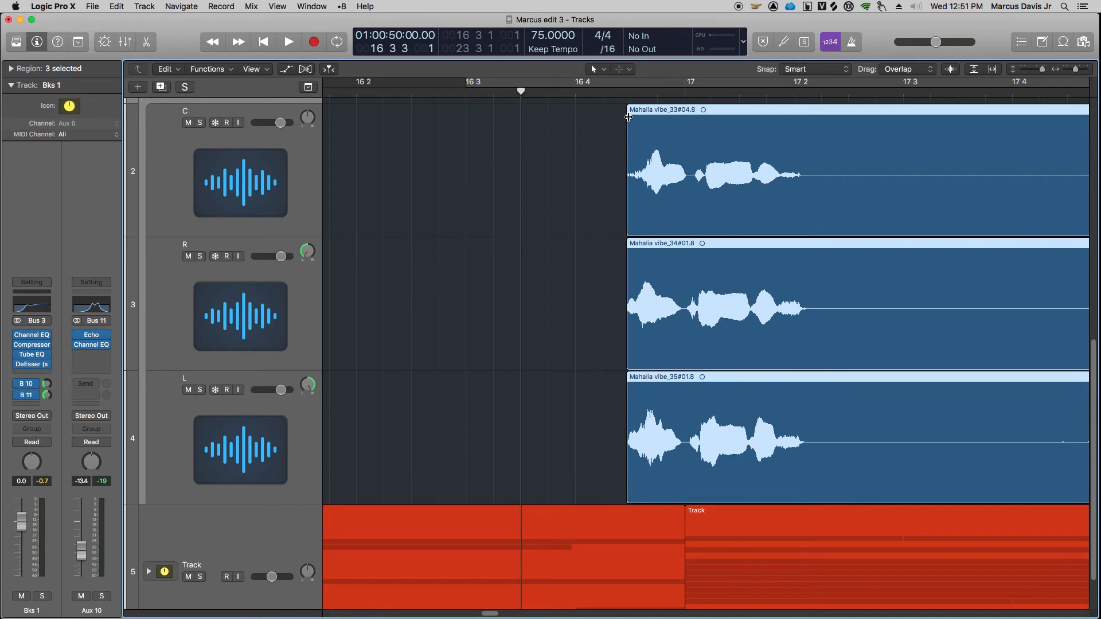
- Add a short fade-in to the start of the C, R and L regions together and audition the entrance
drag(580, 138, 689, 448)
drag(629, 115, 647, 118)
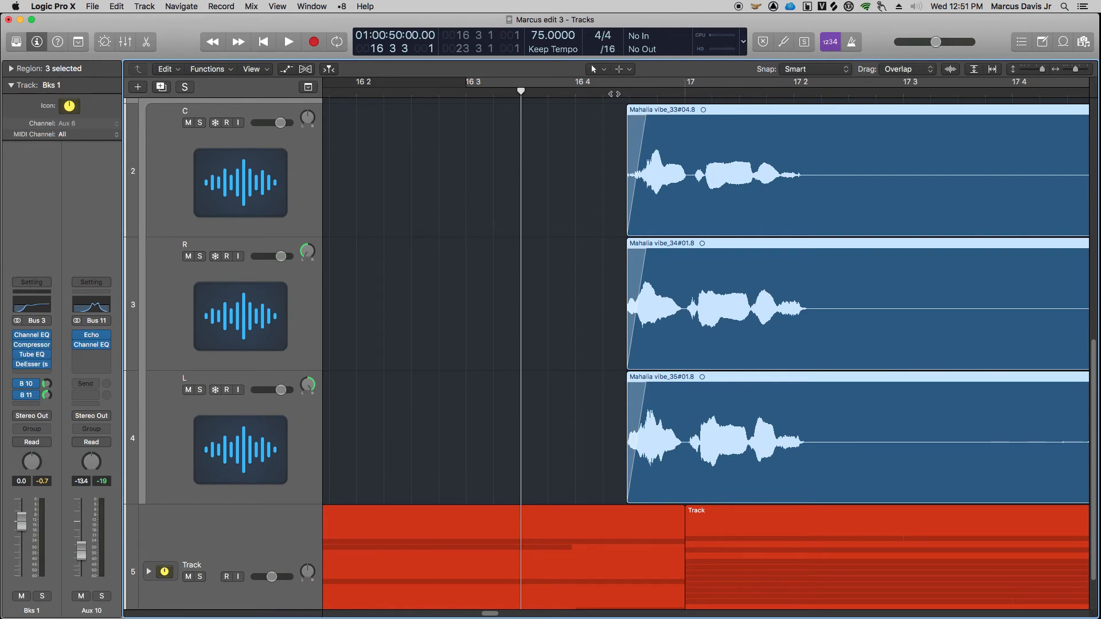
key(space)
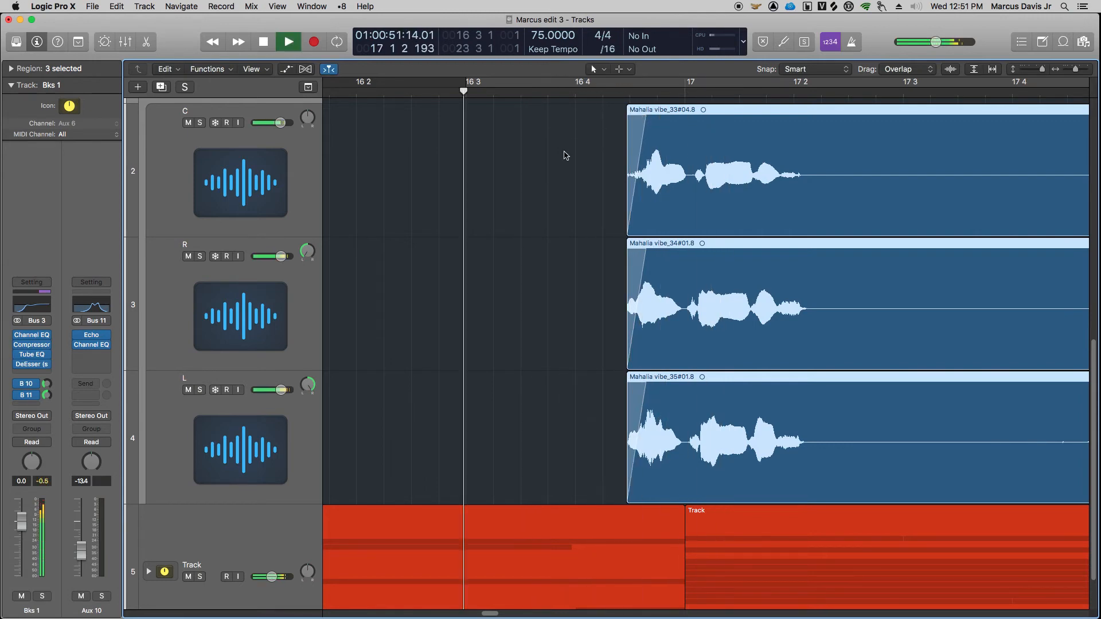
key(super+Left)
key(space)
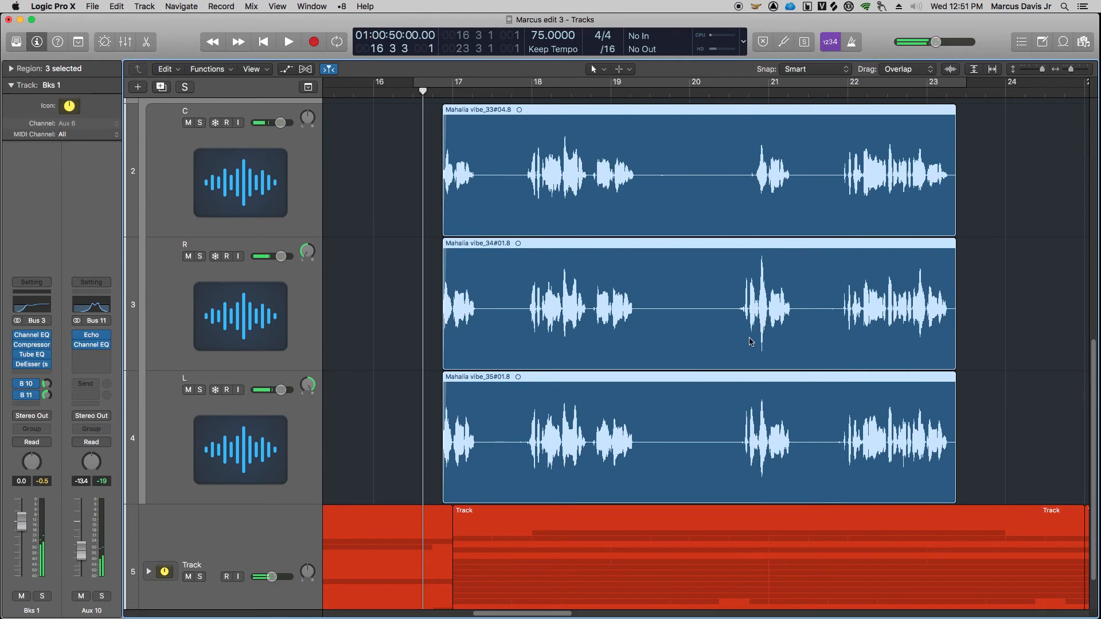
- Audition the second vocal entrance from position 20 3
click(728, 94)
key(space)
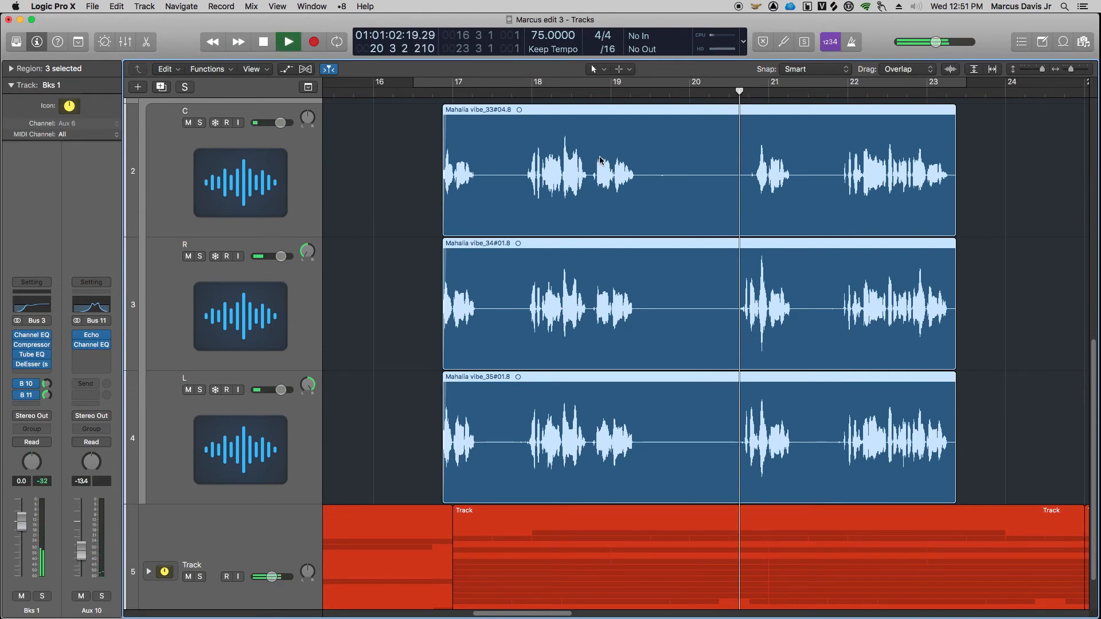
key(space)
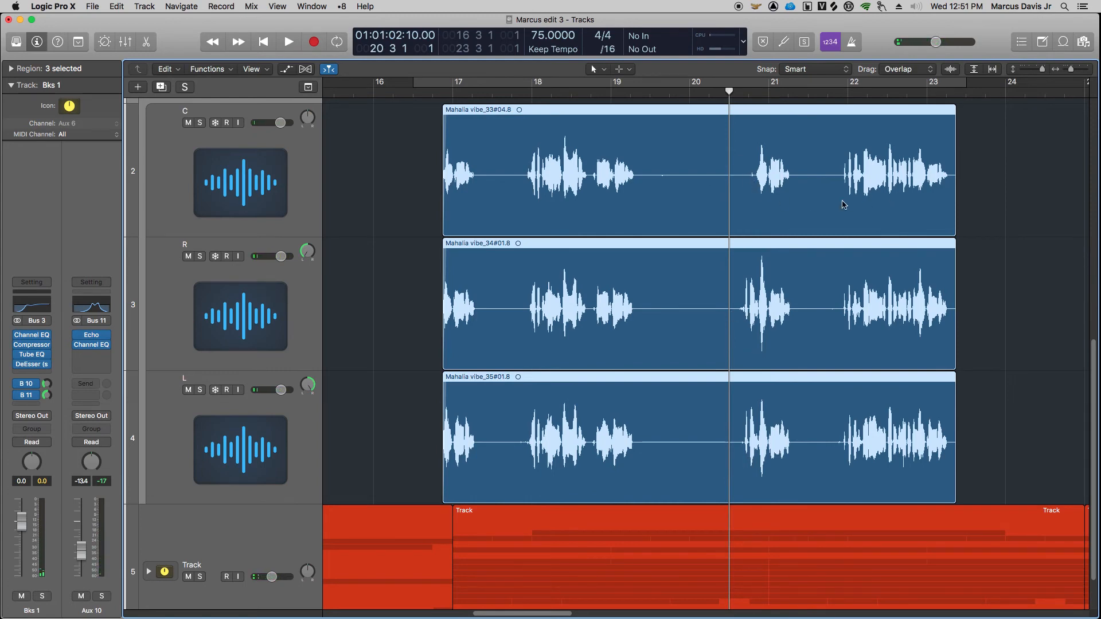
- Delete the short pickup just after 20 3 from the R and L regions and play back the edited entrance
drag(982, 145, 665, 488)
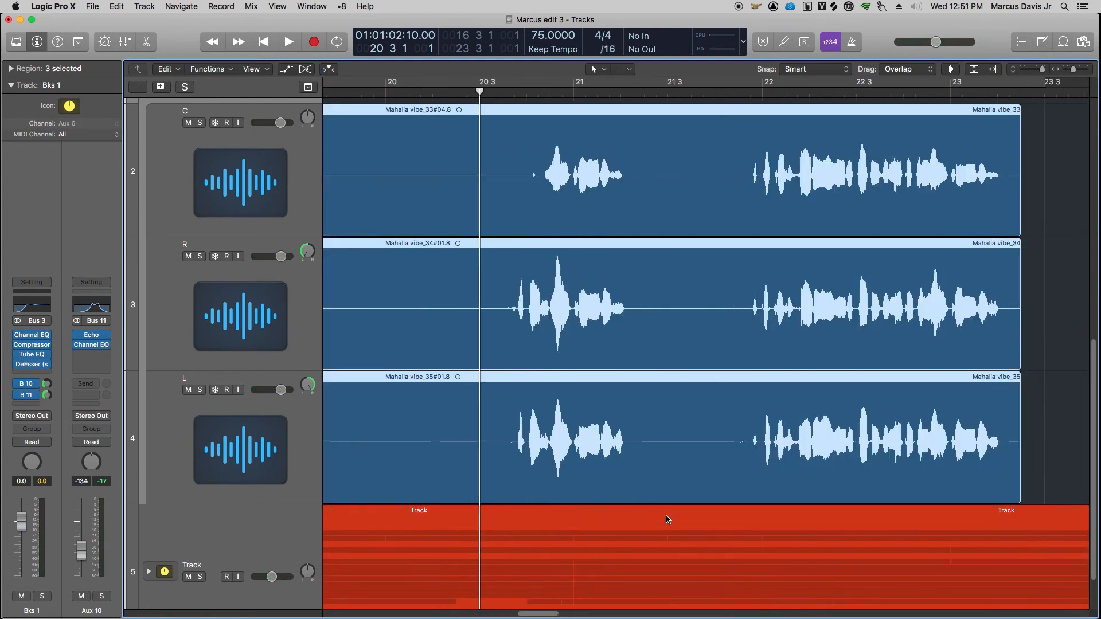
drag(496, 356, 519, 436)
click(519, 360)
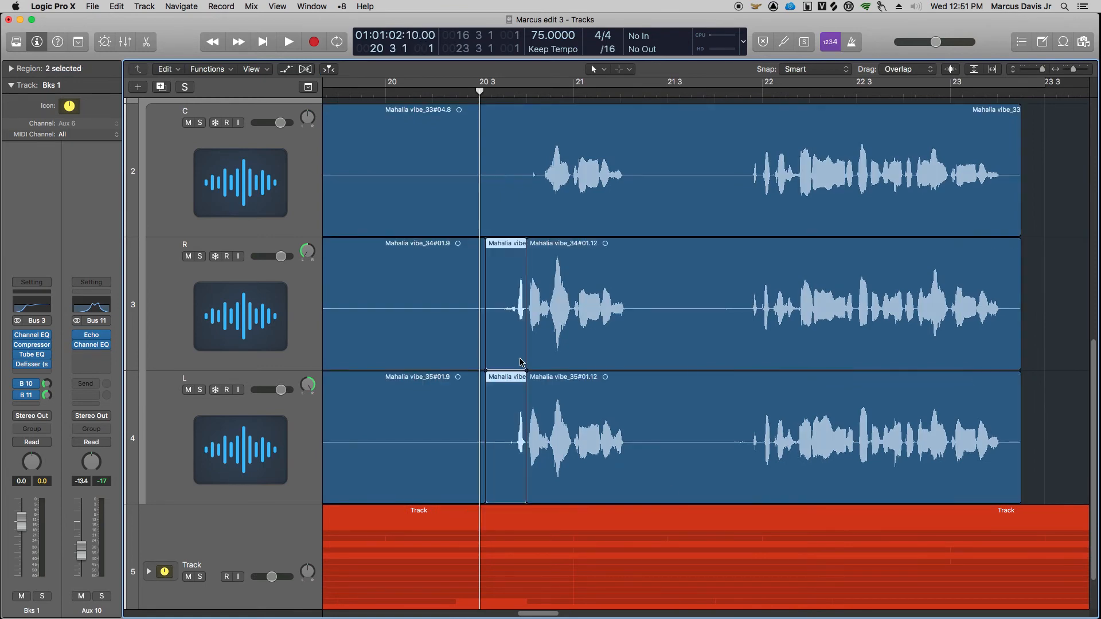
key(Delete)
click(519, 95)
key(space)
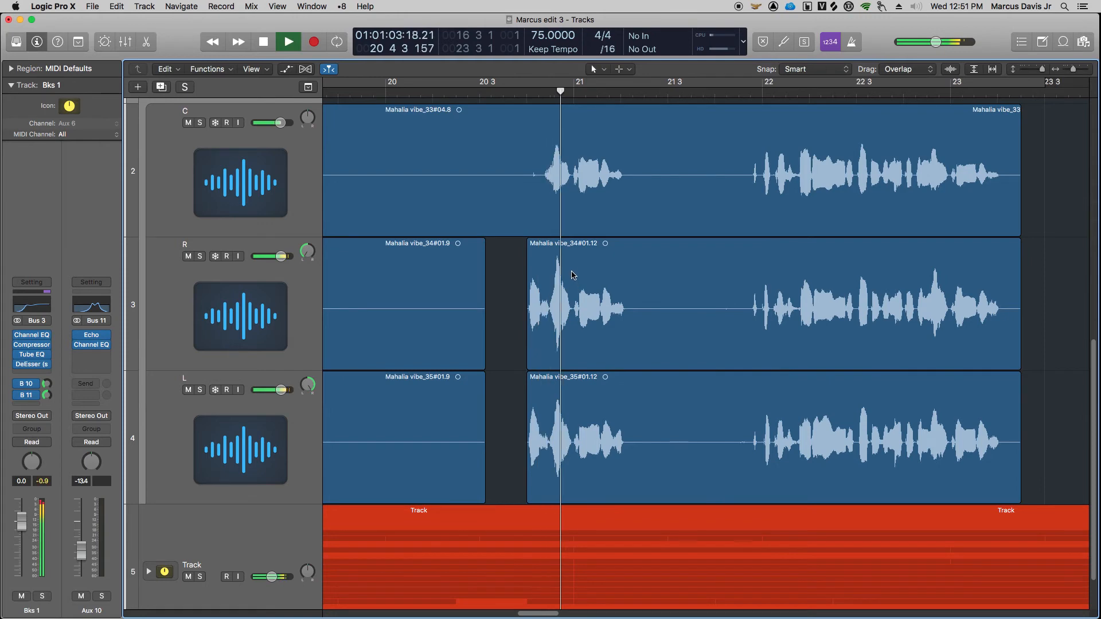
- Delete the pickup between 20 4 and just before 20 4 3 from the R and L regions
key(space)
drag(670, 149, 490, 521)
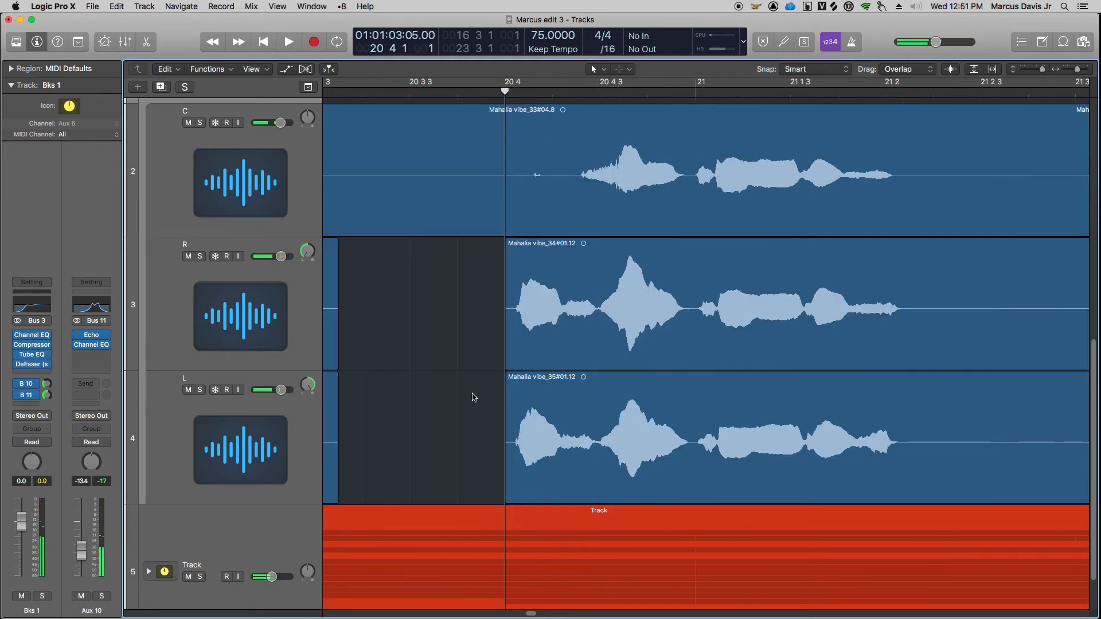
drag(477, 275, 597, 420)
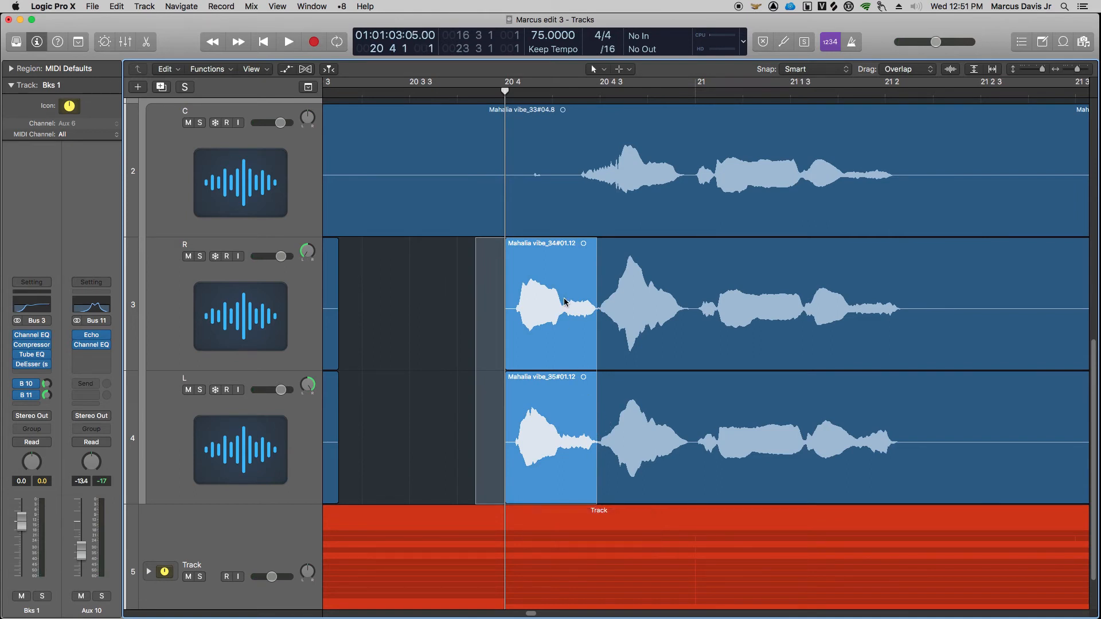
click(566, 295)
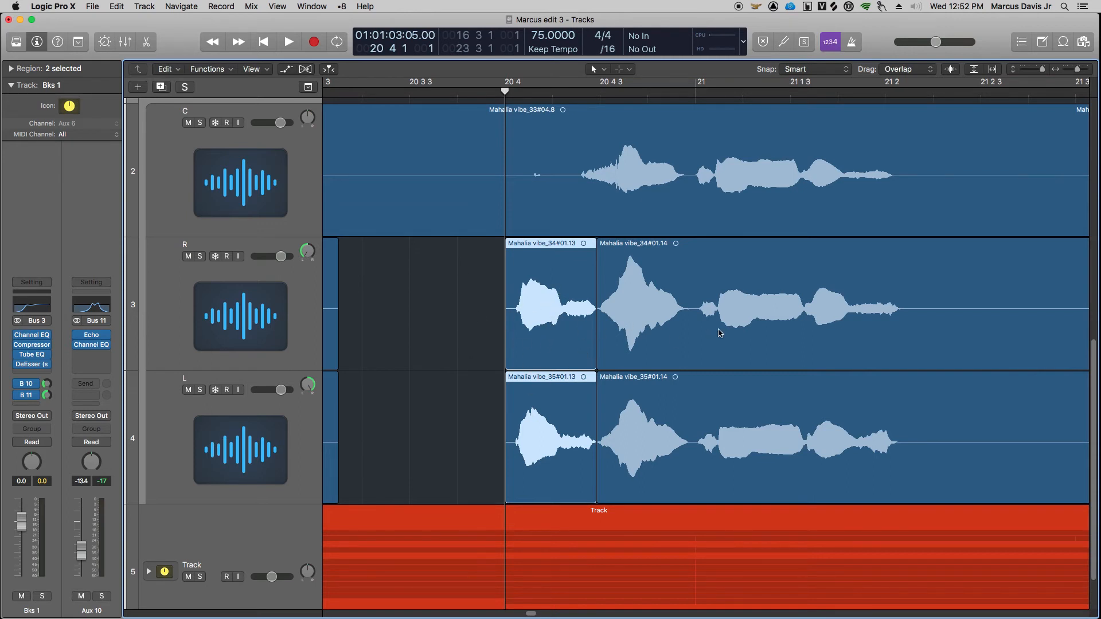
key(Delete)
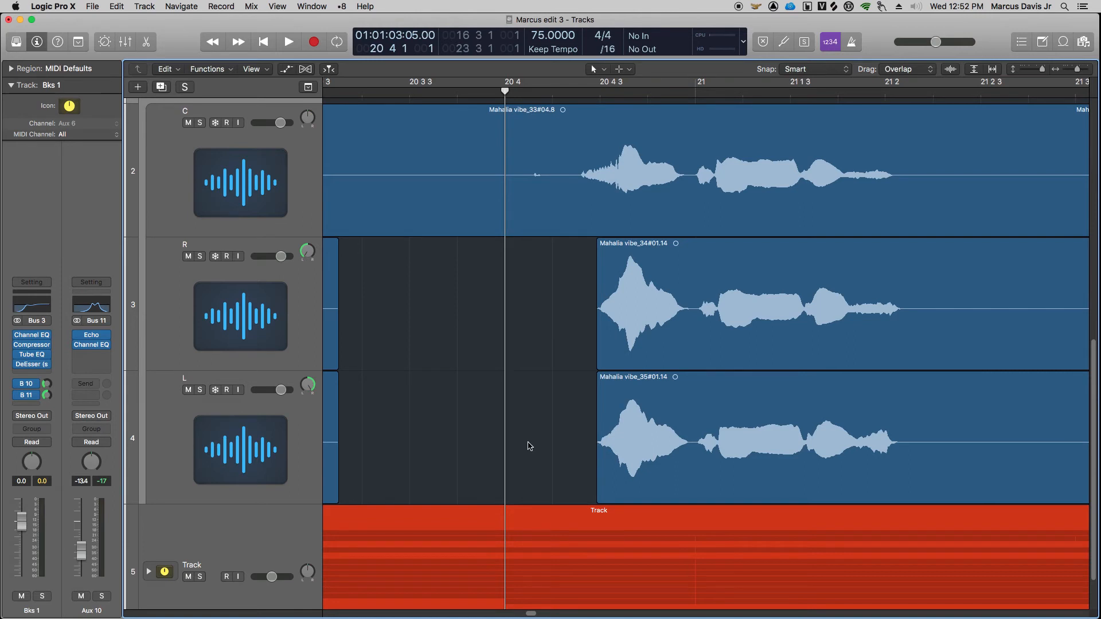
- Remove the matching stretch from the C region, from just before 20 4 to the start of the trimmed R and L regions
drag(489, 169, 594, 211)
click(551, 184)
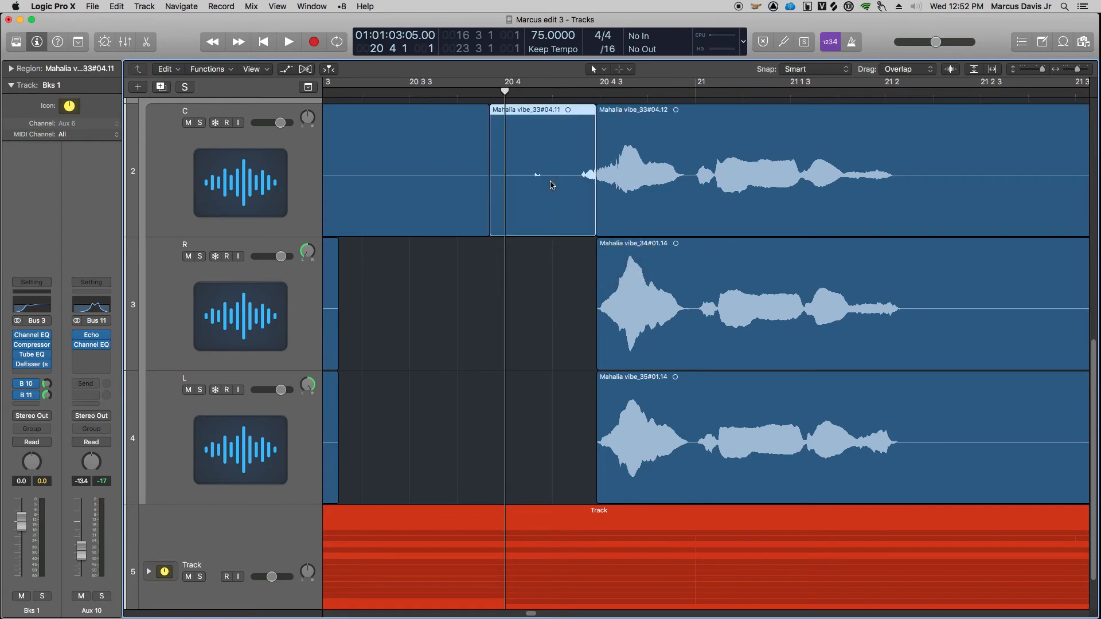
key(Delete)
- Add a short fade-in to the newly trimmed C, R and L regions together and audition the entrance
drag(550, 160, 599, 499)
drag(598, 112, 614, 146)
key(space)
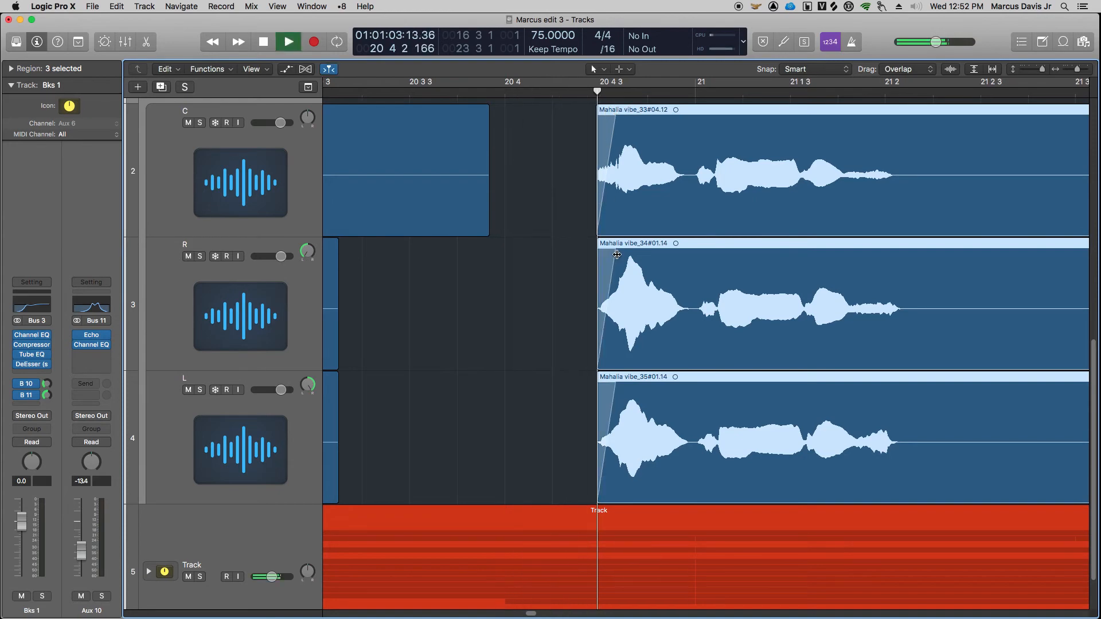
key(space)
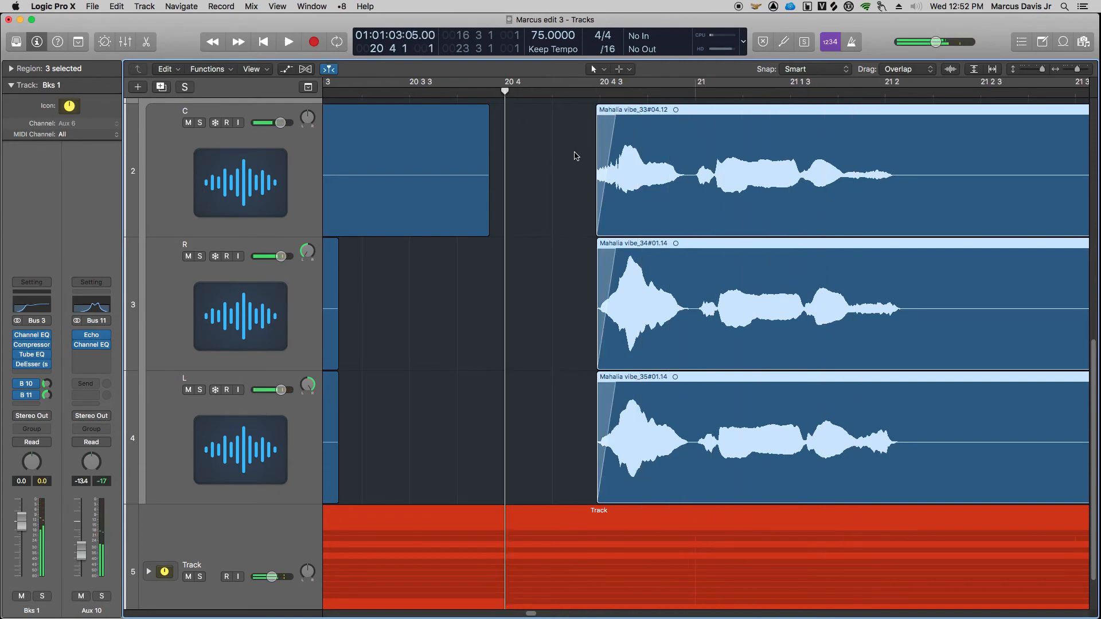
- Delete the silent tail after bar 19 from the first C, R and L regions and play back the second phrase
key(super+Left)
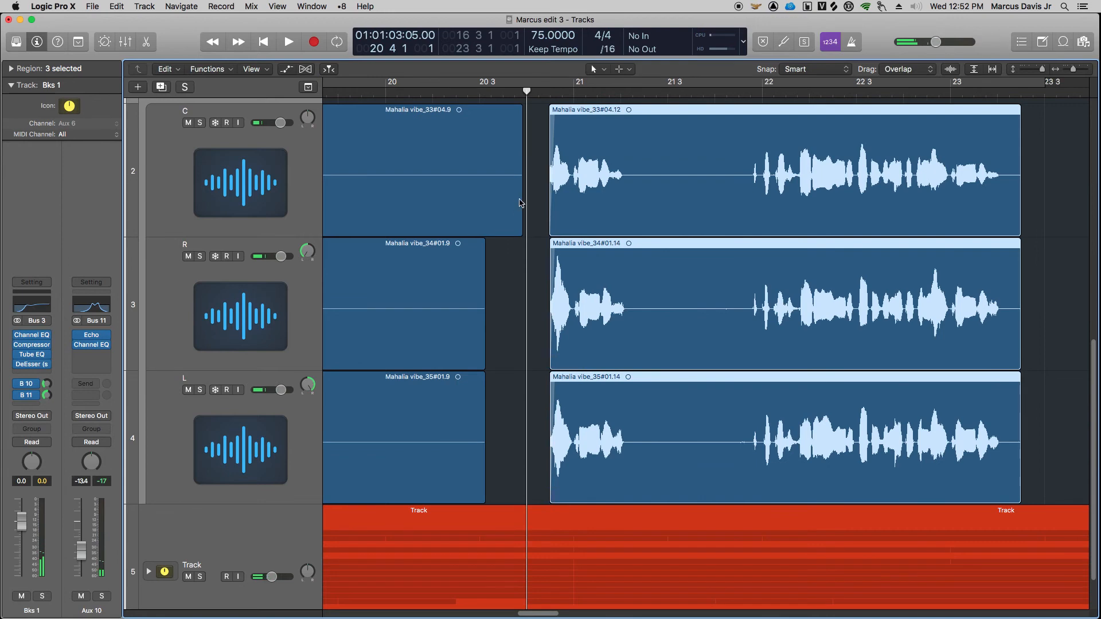
key(super+Left)
click(643, 161)
drag(642, 161, 754, 416)
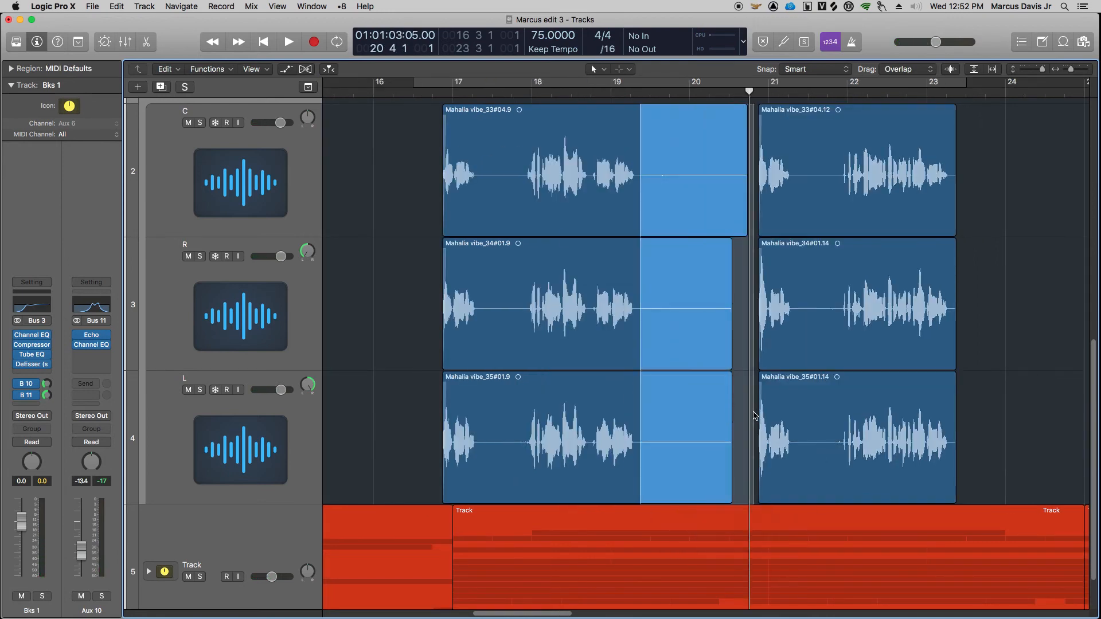
key(Delete)
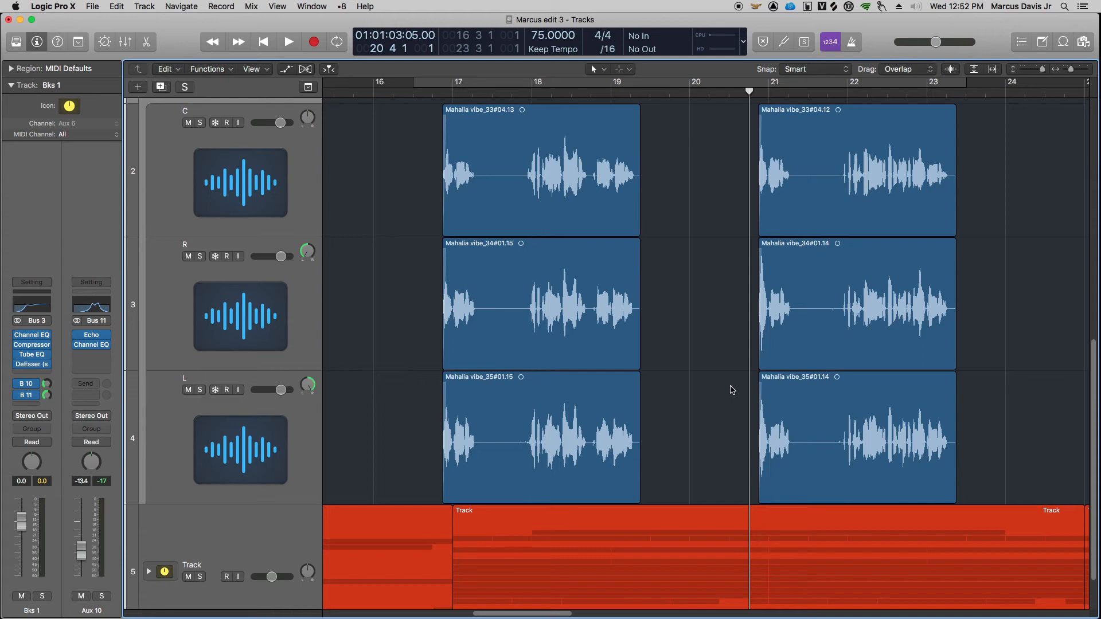
key(space)
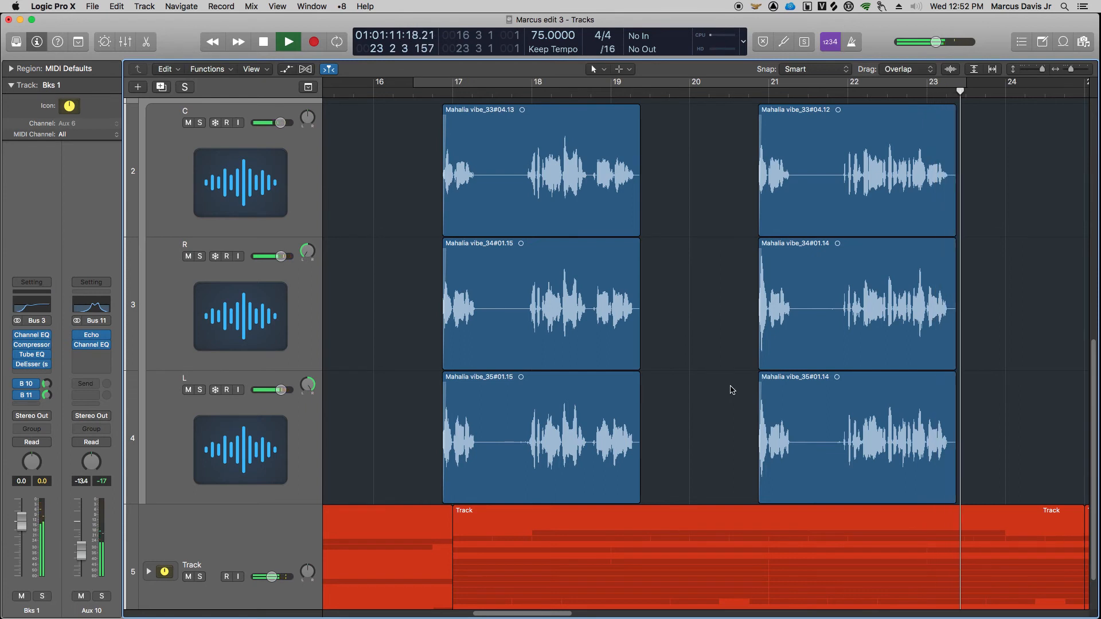
key(space)
- Select all six C, R and L vocal regions and open Selection-Based Processing for them
key(z)
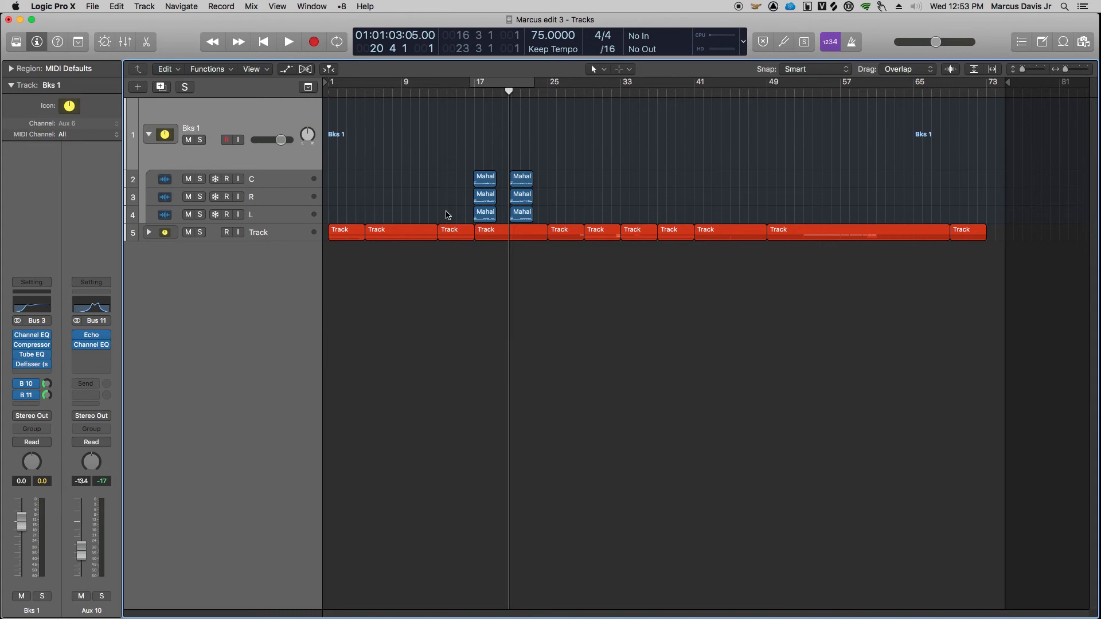
drag(440, 162, 528, 215)
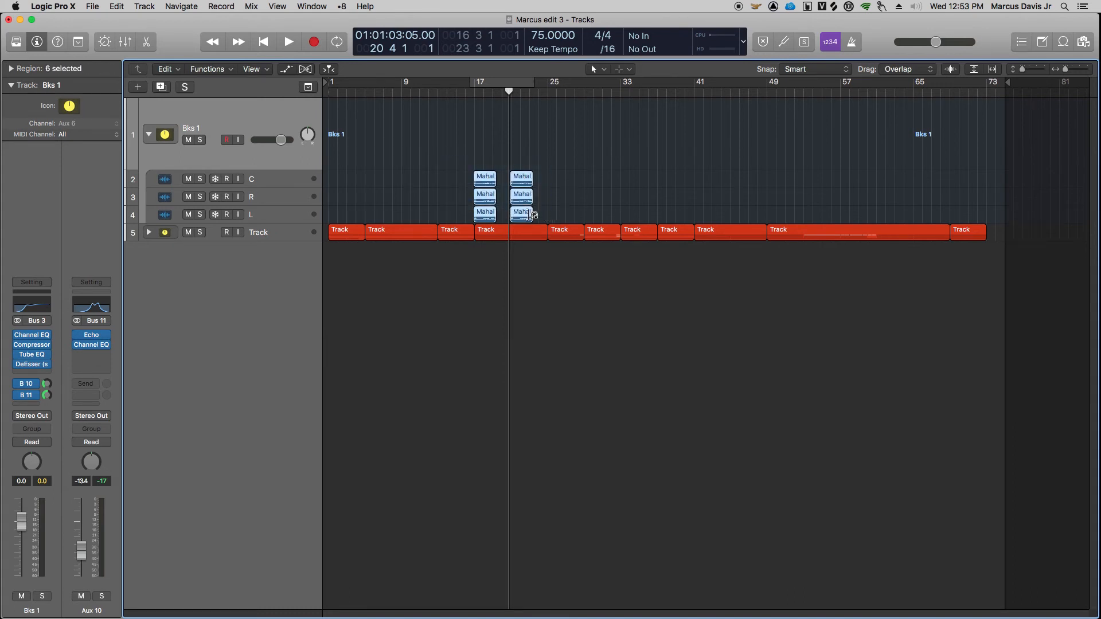
click(228, 70)
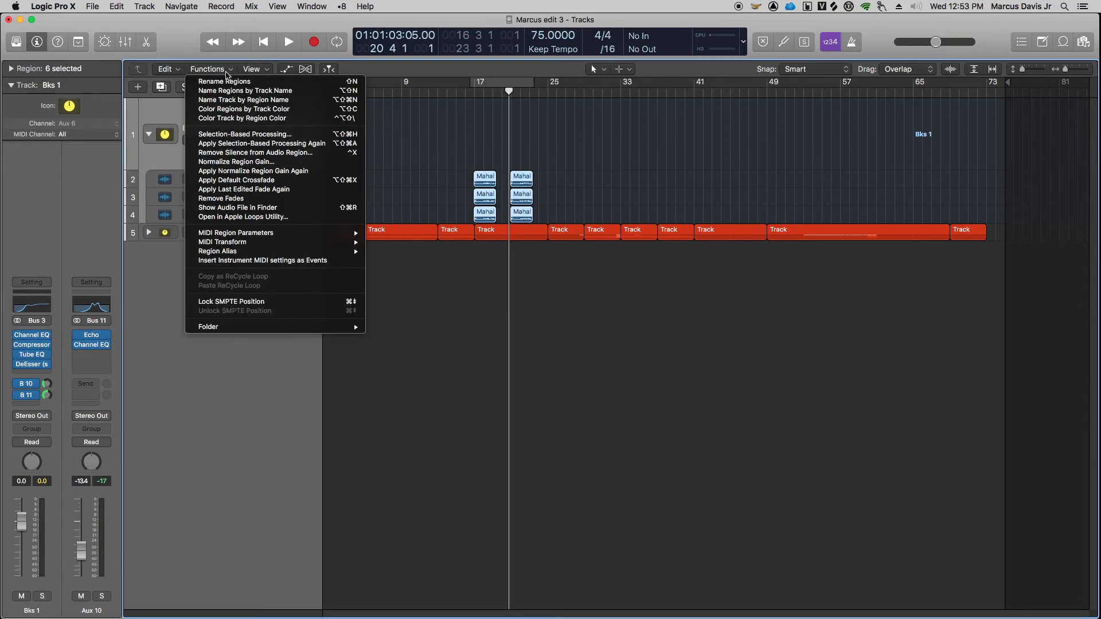
click(232, 140)
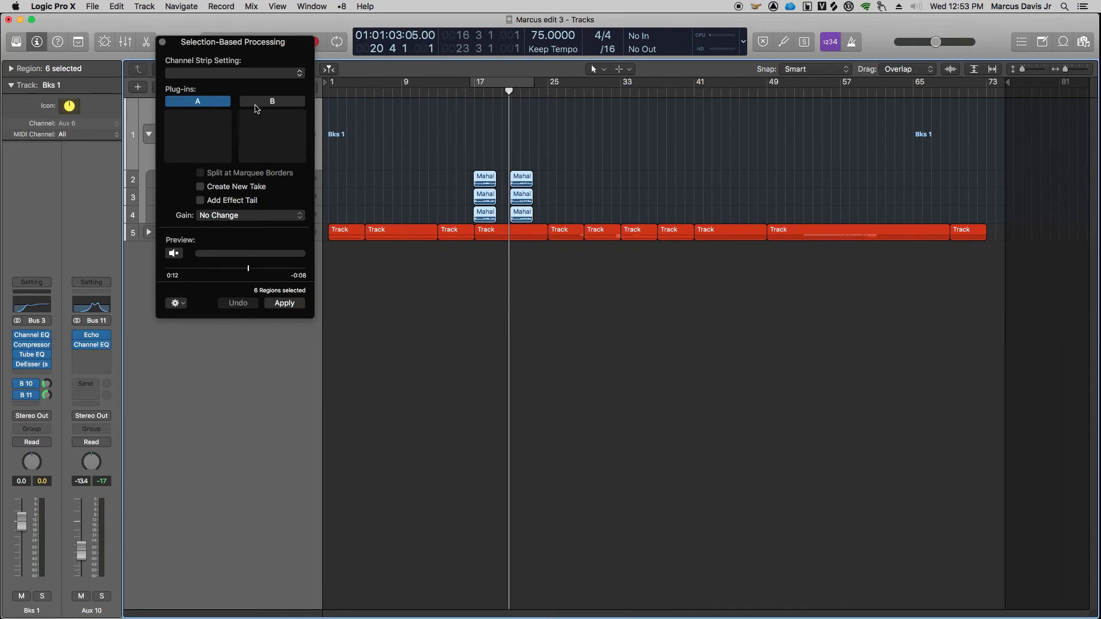
drag(268, 38, 417, 188)
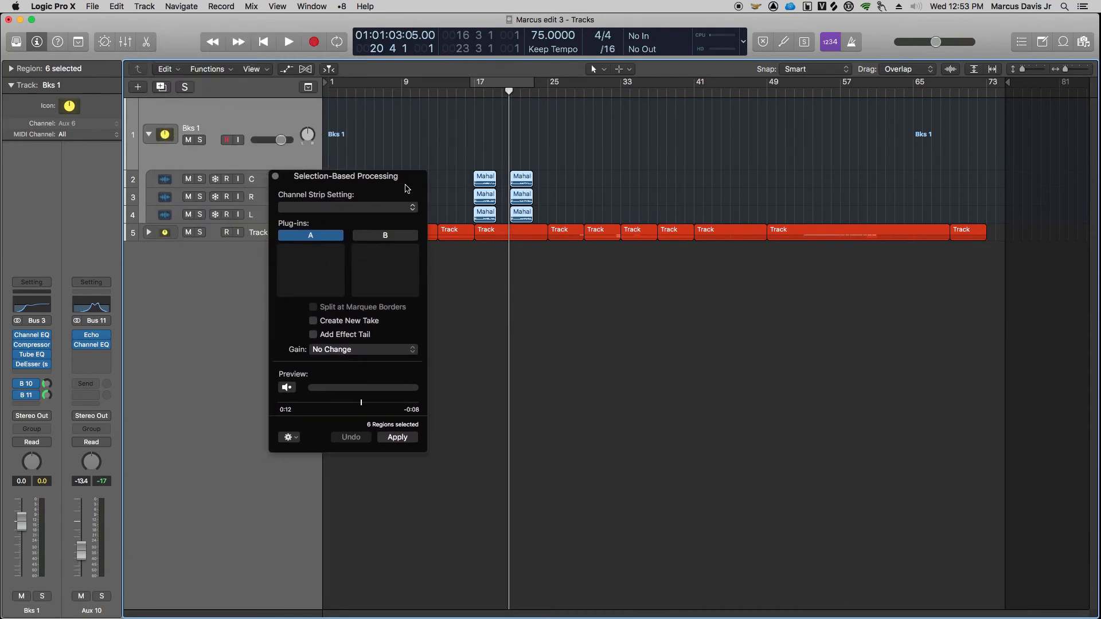
- Load the mono Pitch Correction plug-in into set A with root E and the major scale
click(338, 254)
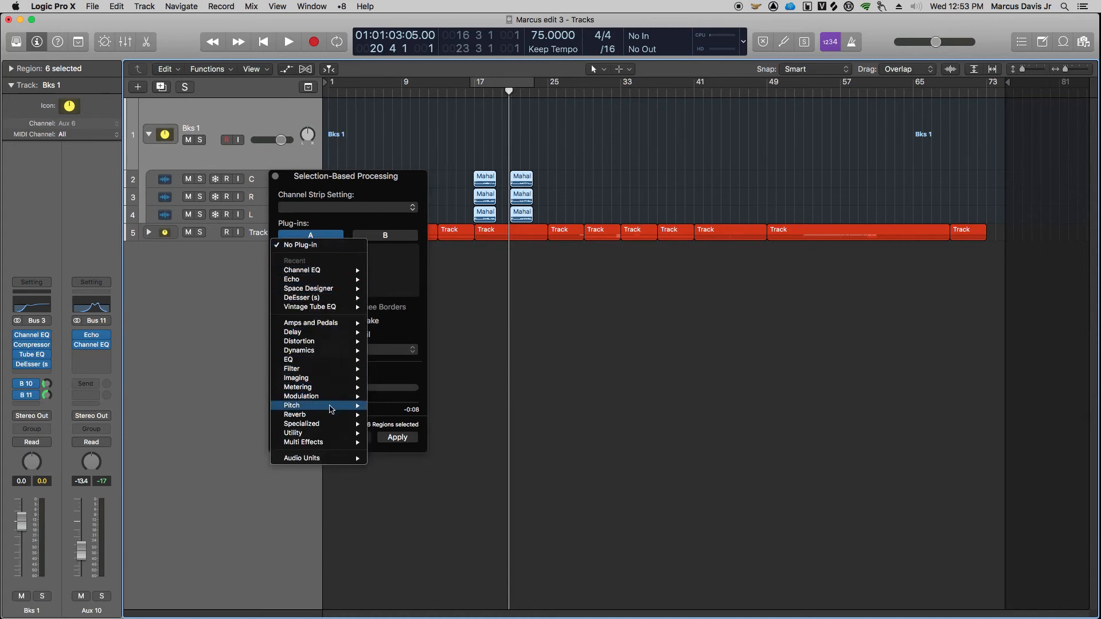
mouse_move(331, 409)
mouse_move(388, 407)
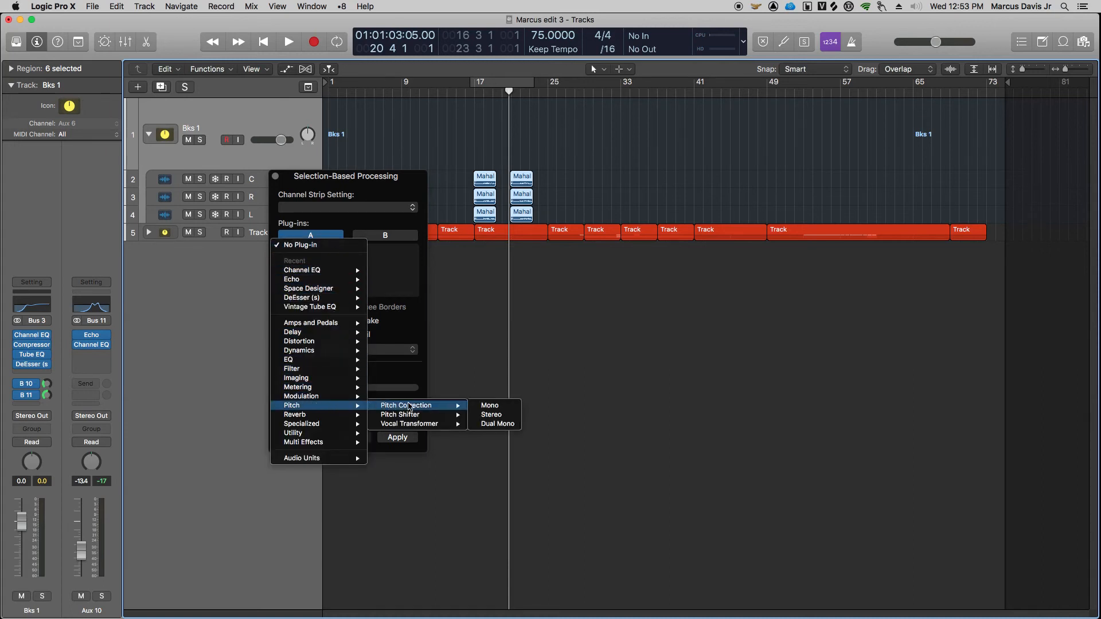
click(491, 407)
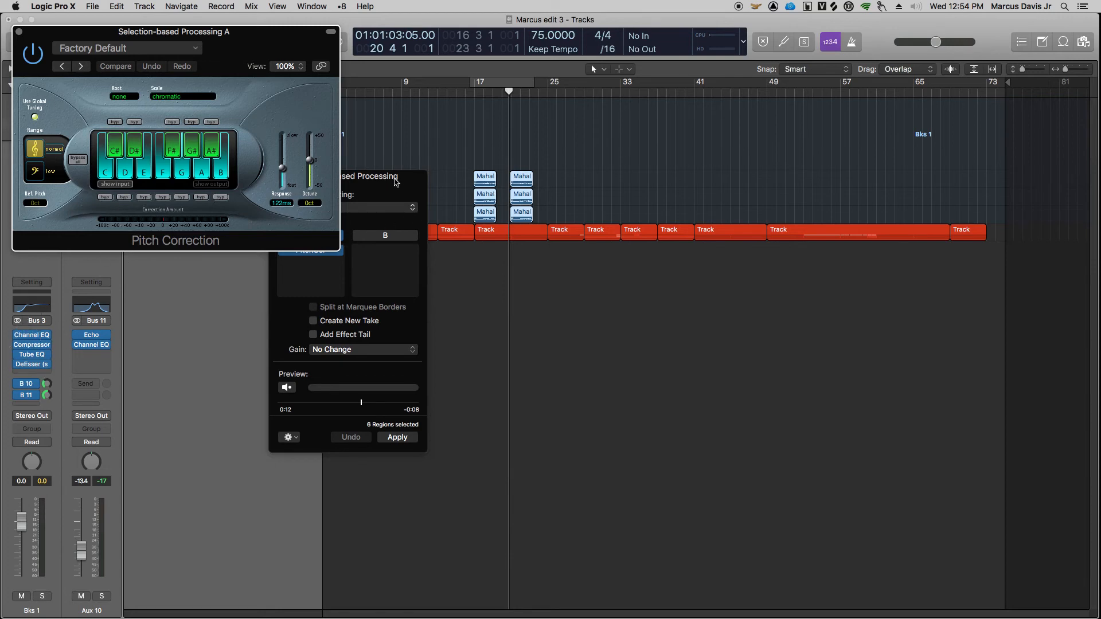
click(166, 97)
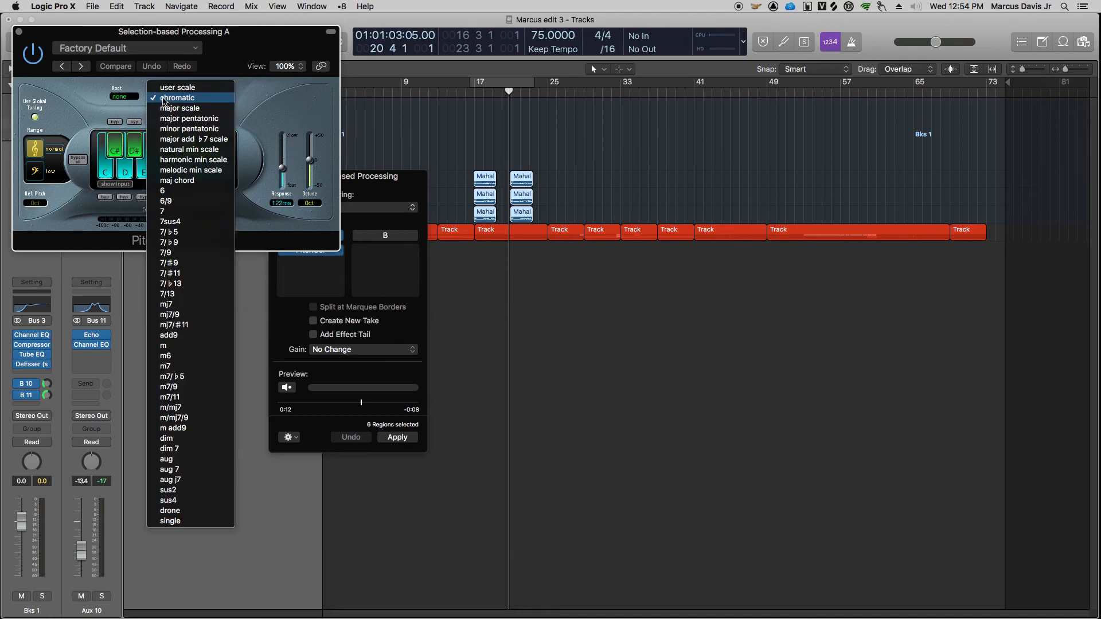
click(193, 109)
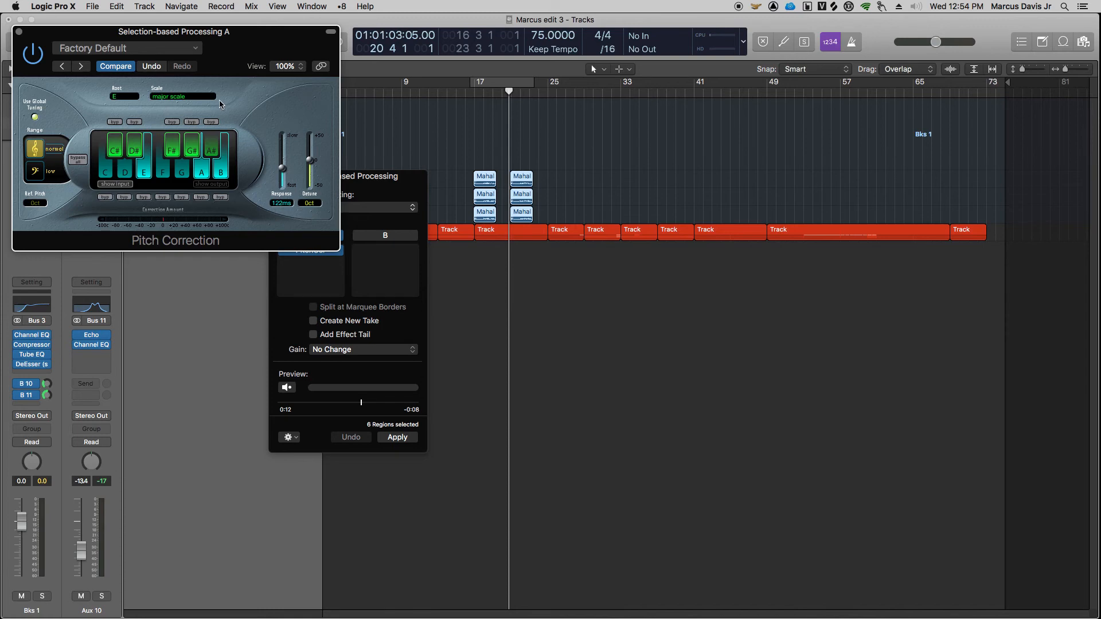
- Set the Pitch Correction response to 72.9 ms
drag(283, 168, 285, 173)
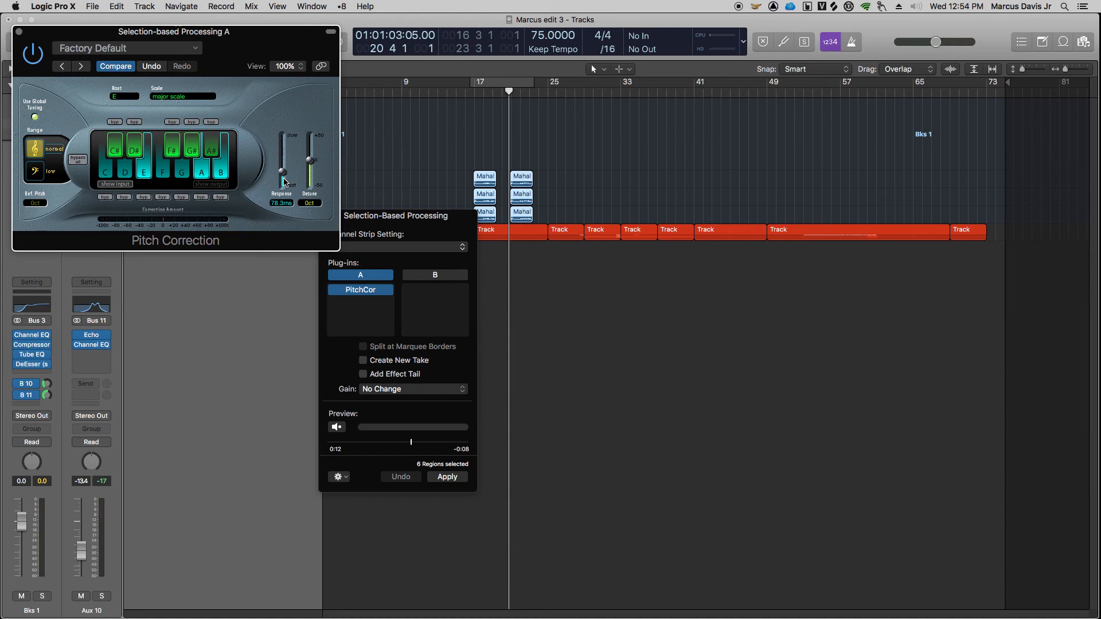
drag(283, 174, 288, 175)
drag(289, 175, 288, 178)
mouse_move(390, 295)
drag(283, 172, 283, 174)
- Preview the pitch correction, apply it to the six selected regions and close the processing window
click(336, 428)
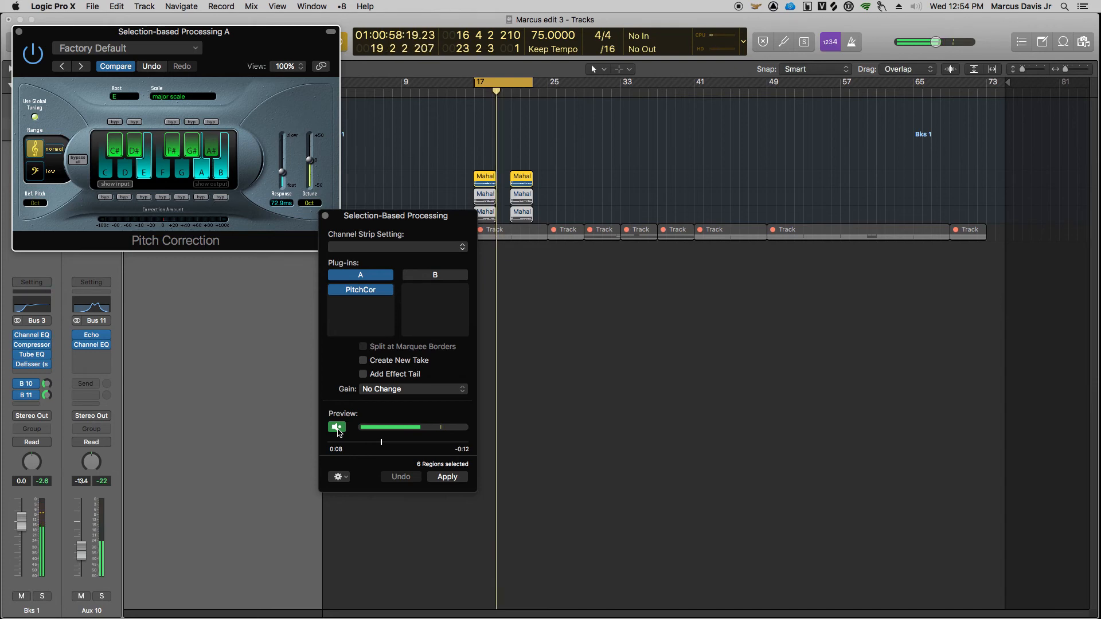
click(335, 428)
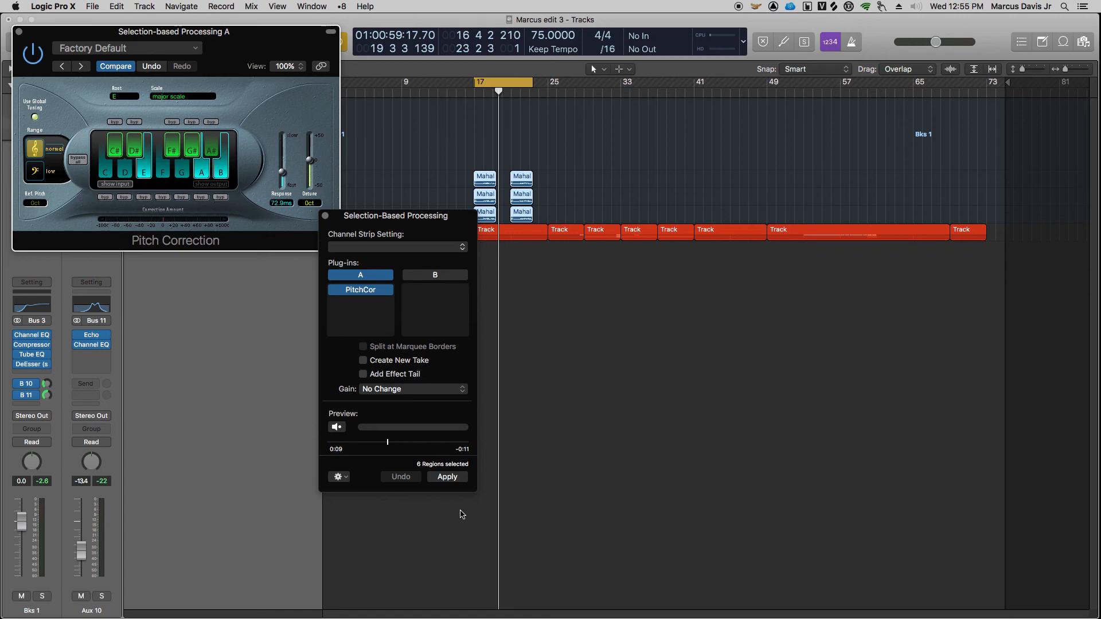
click(450, 478)
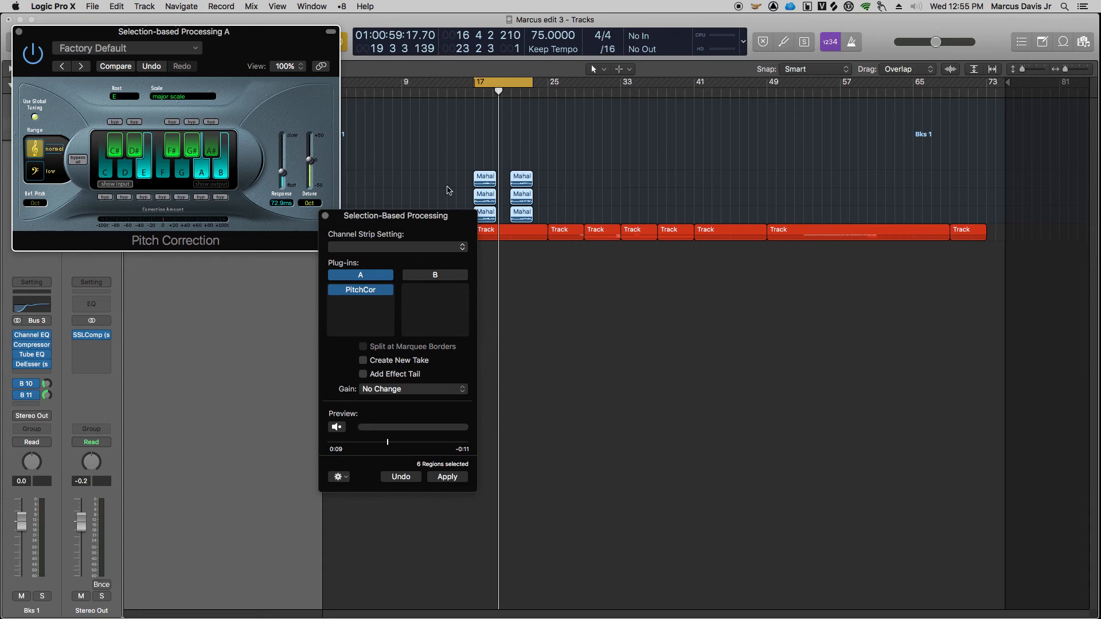
click(325, 216)
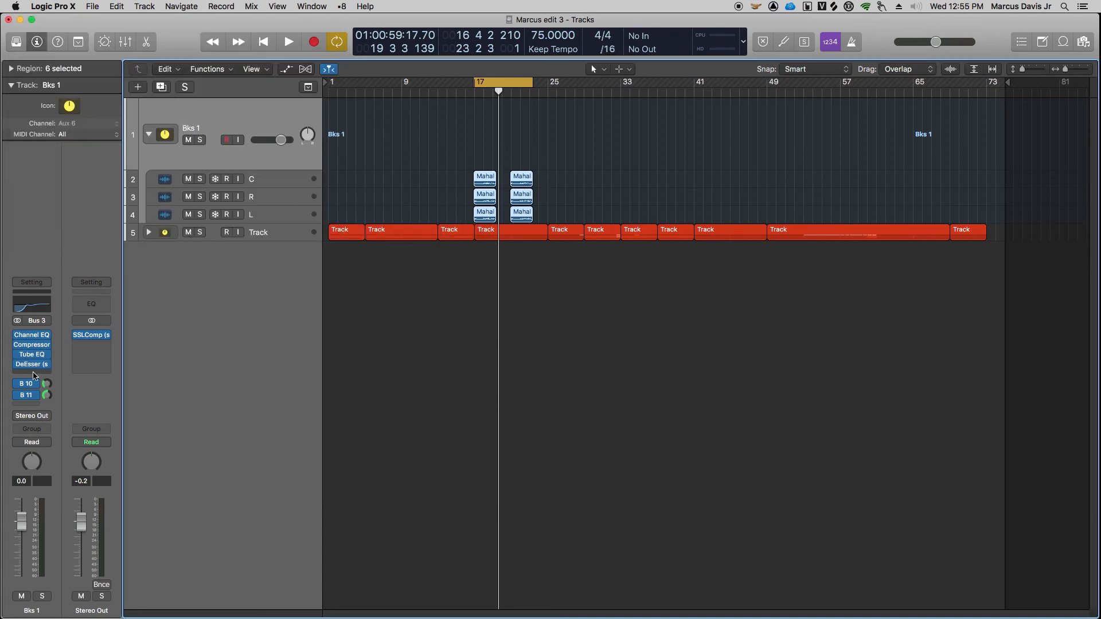
- Select the C track, play back the pitch-corrected vocals and turn off cycle mode
click(260, 180)
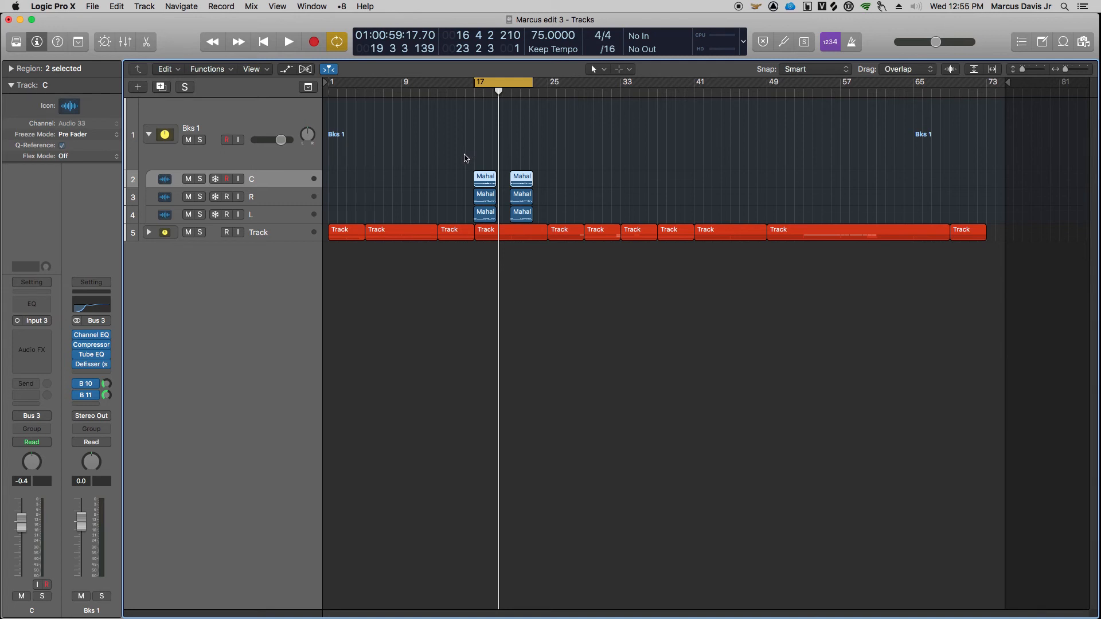
key(space)
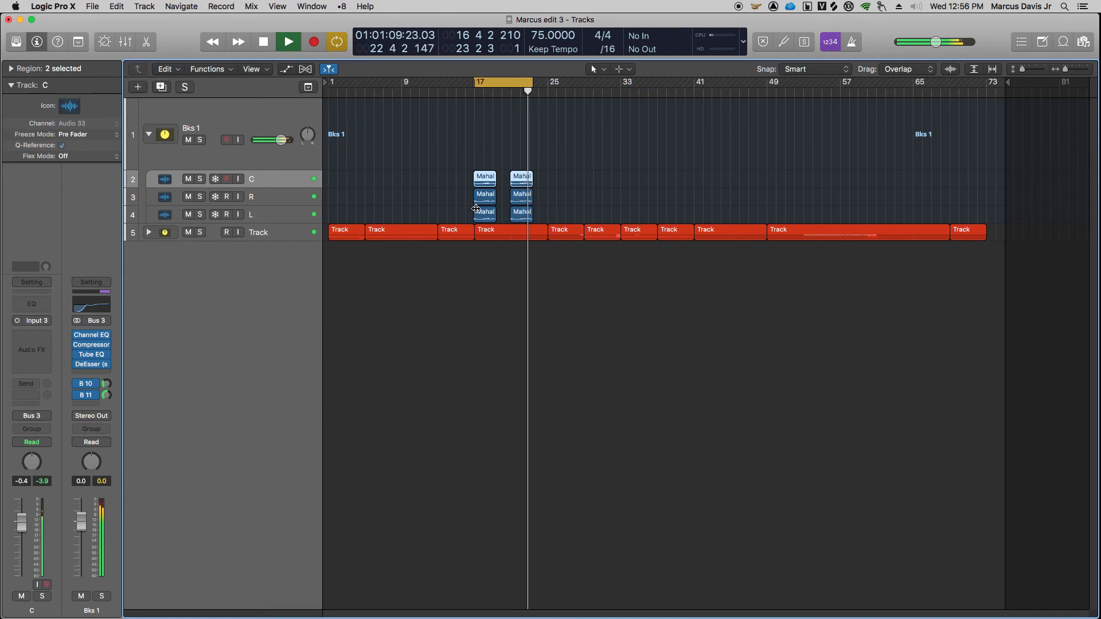
key(space)
key(c)
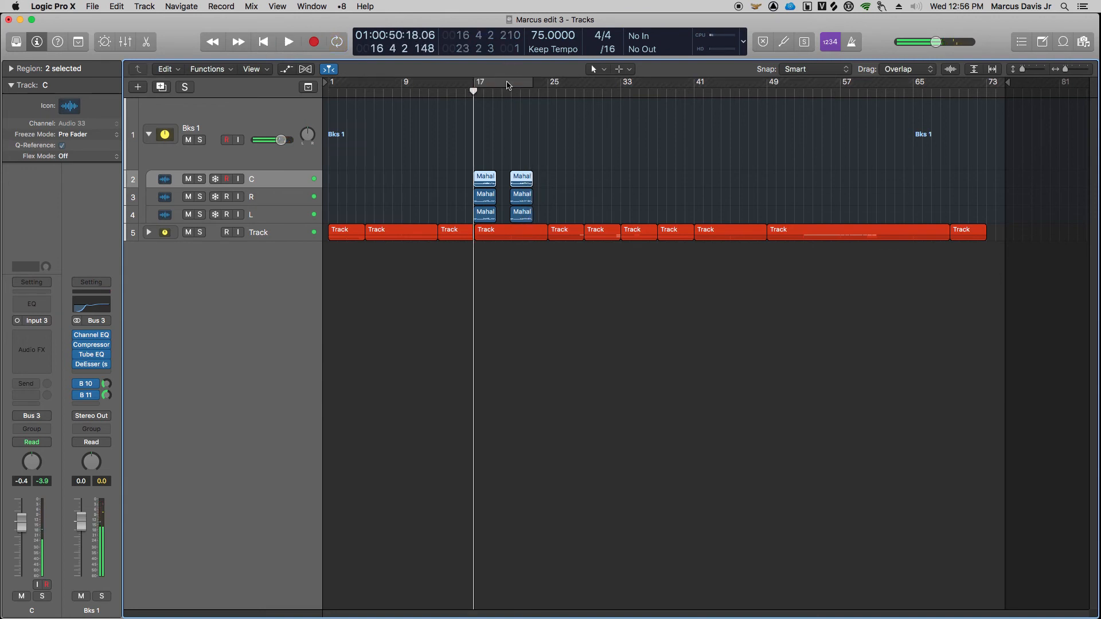
- Examine the edited C, R and L regions inside the Bks 1 stack between bars 17 and 23
click(241, 122)
click(148, 134)
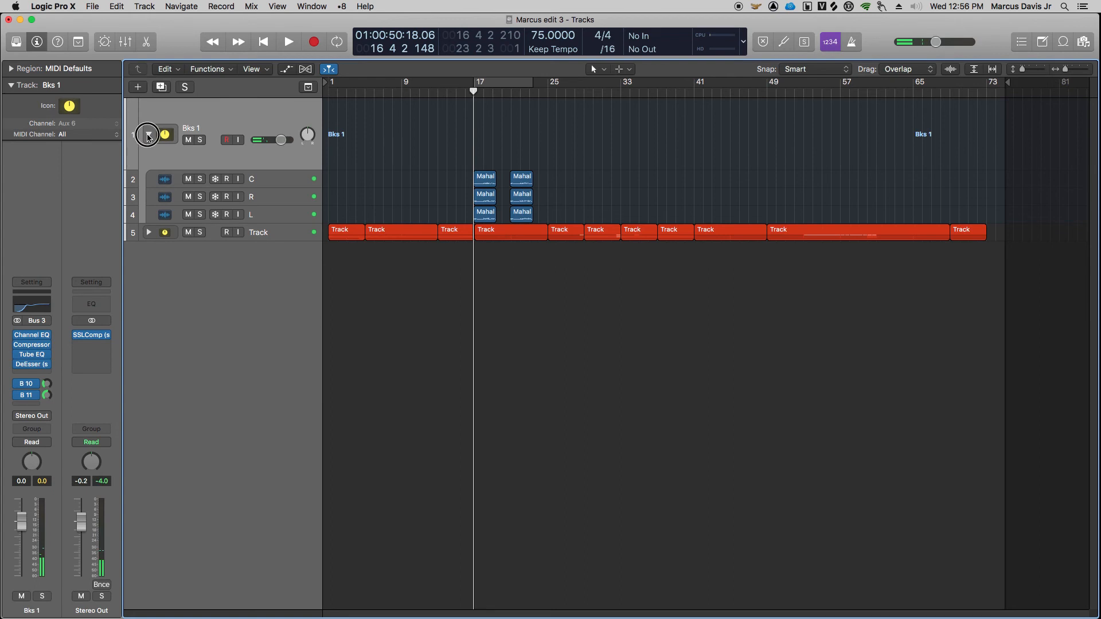
click(148, 134)
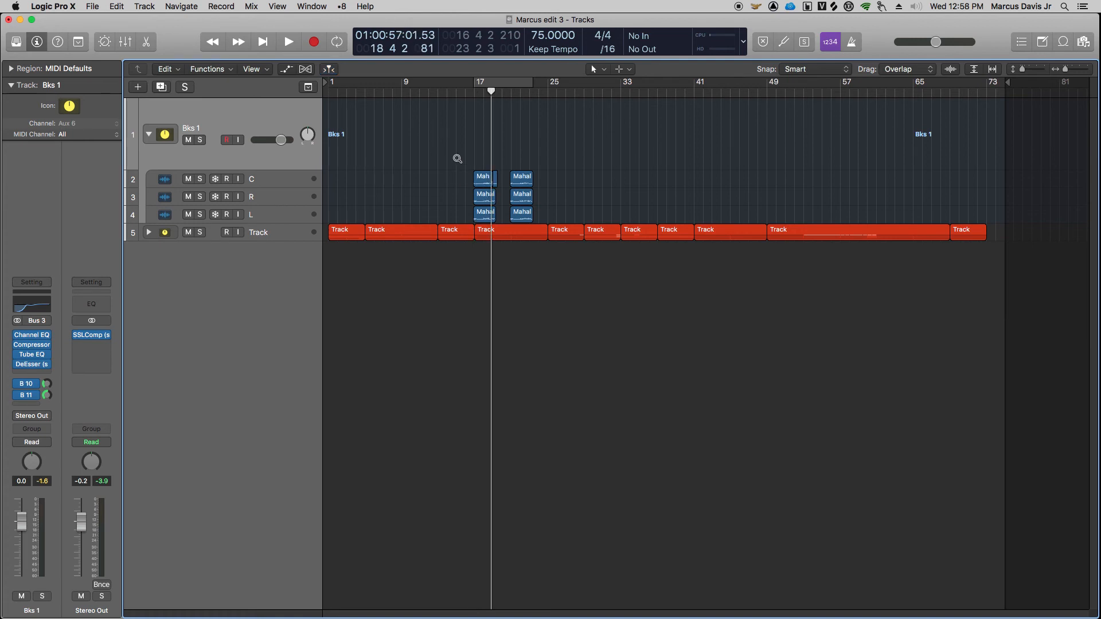
mouse_move(457, 159)
mouse_down()
mouse_move(565, 258)
mouse_move(556, 260)
mouse_up()
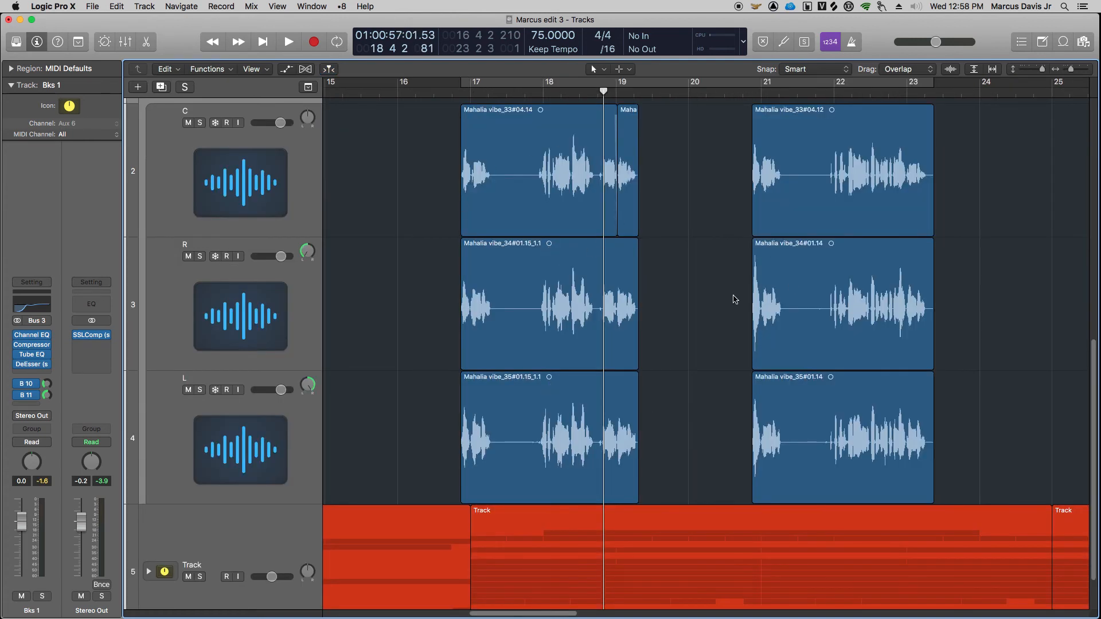
ctrl+alt+click(689, 291)
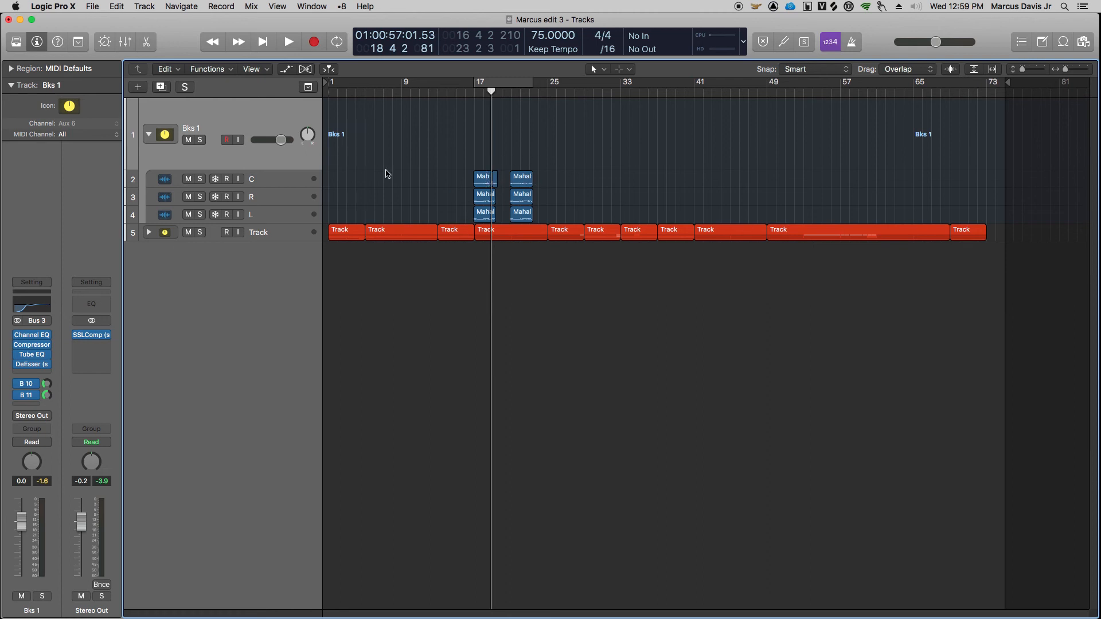
- Collapse the Bks 1 stack and play back the vocals with the music from position 15 2 4
click(459, 92)
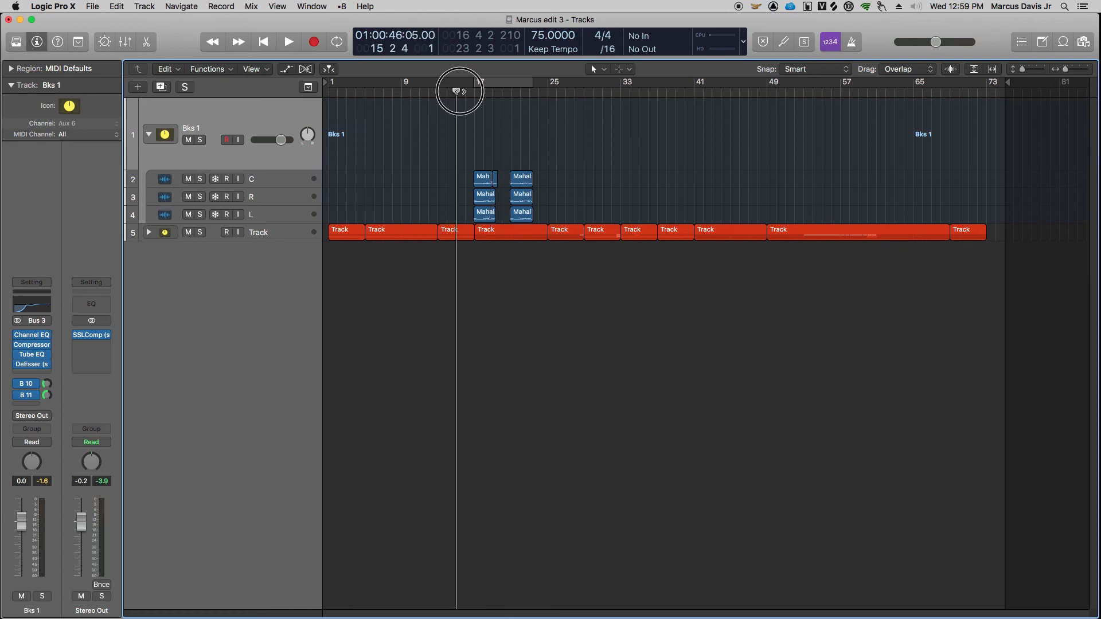
click(150, 136)
key(space)
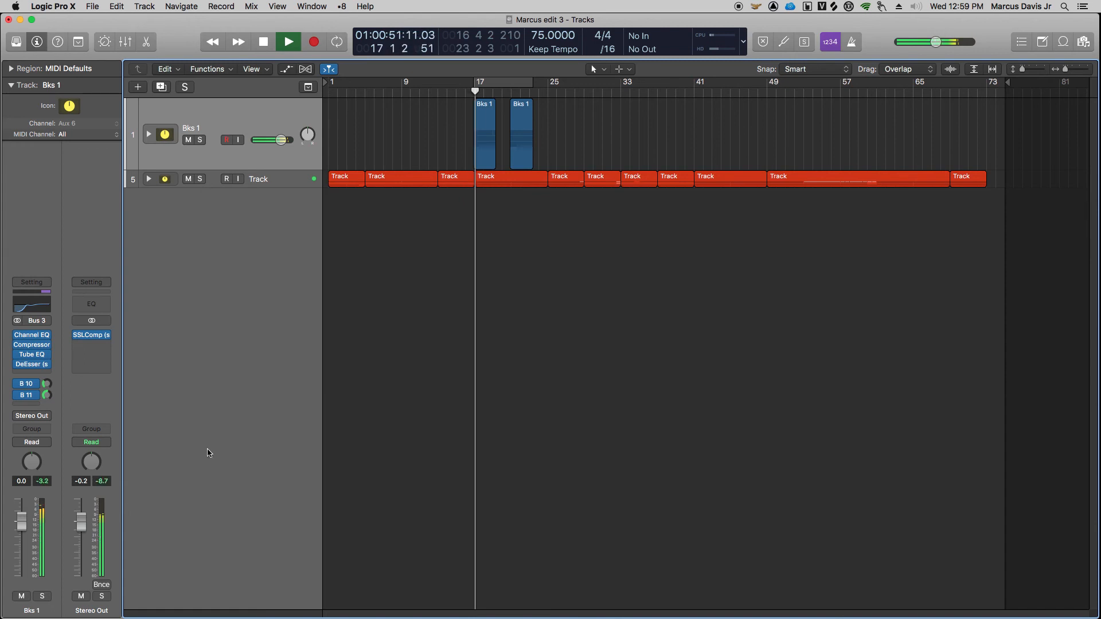
- Lower the Bks 1 stack's volume to -4.3 dB and play back the vocals with the music from bar 16
mouse_move(22, 528)
mouse_down()
mouse_move(23, 549)
mouse_move(24, 536)
mouse_up()
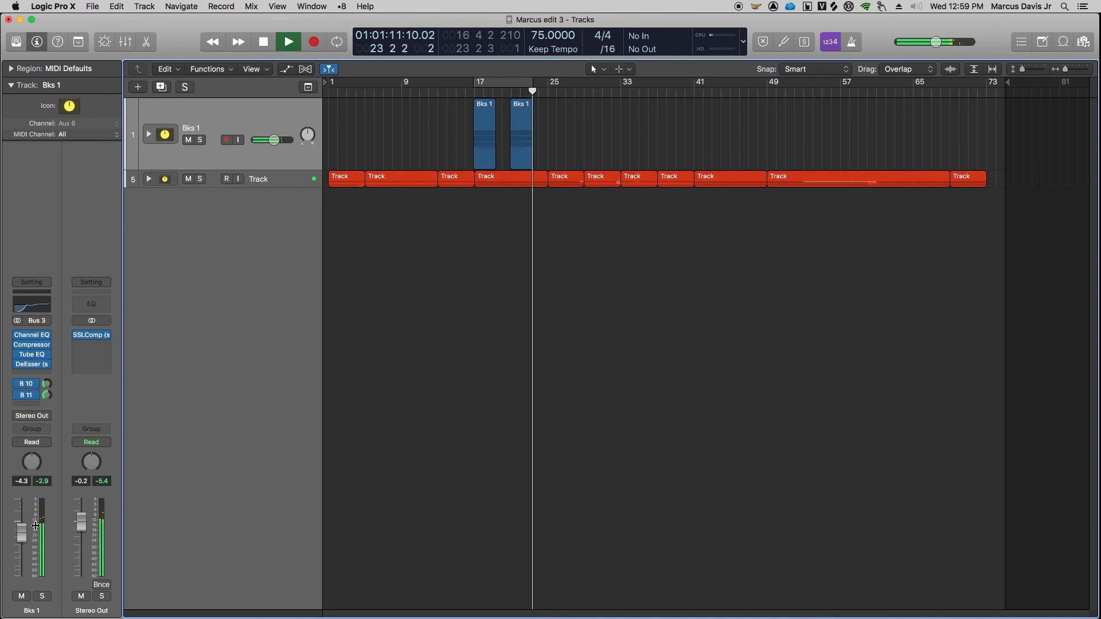
key(space)
click(471, 92)
key(space)
key(space)
click(463, 93)
key(space)
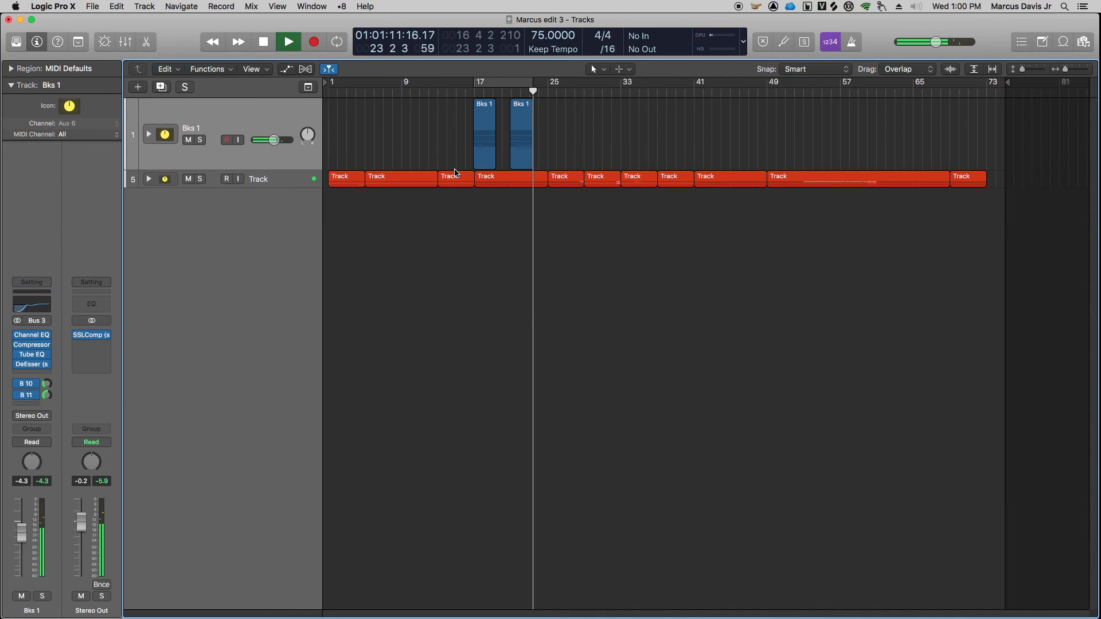
key(space)
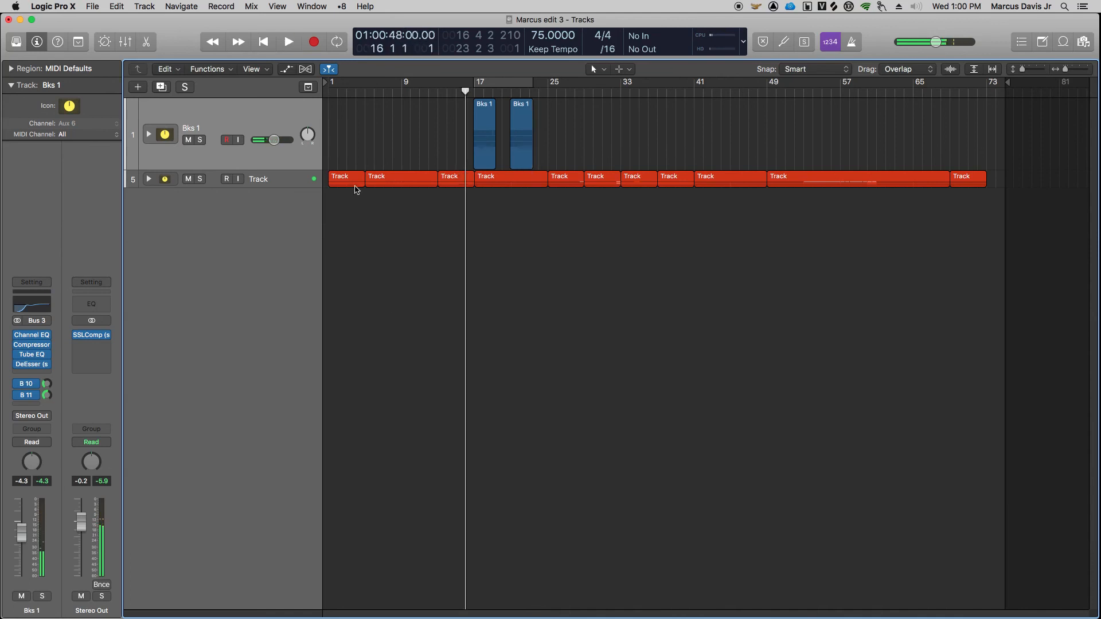
- Expand the Bks 1 stack and bypass its channel effects and its B 10 and B 11 sends
click(148, 134)
click(18, 385)
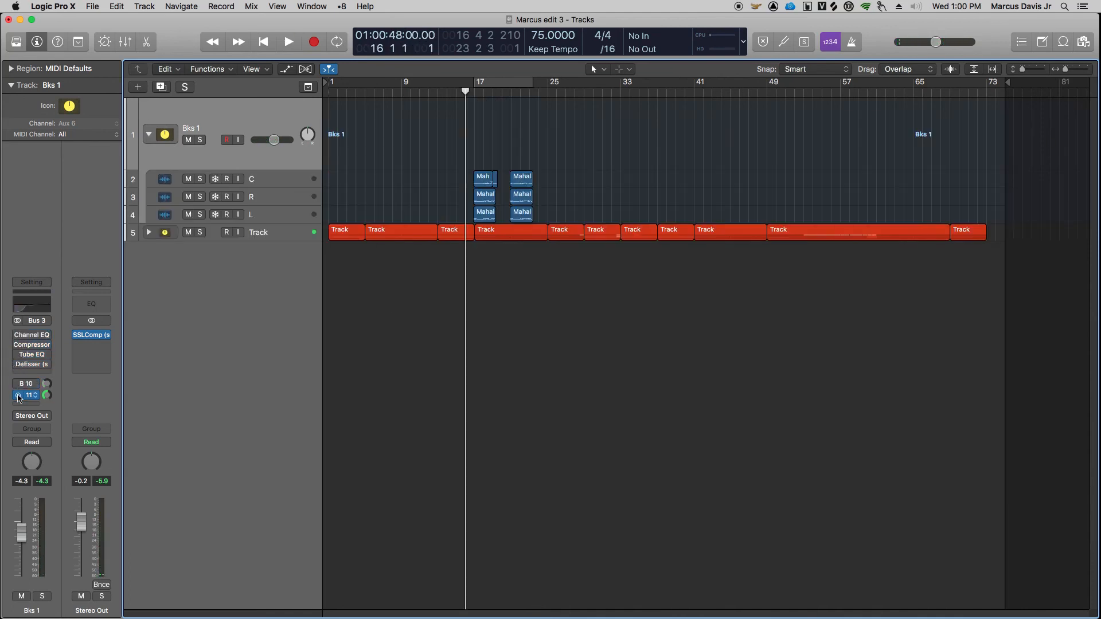
click(17, 395)
- Reset the R and L tracks' panning to centre and play back the unprocessed background vocals with the music from bar 16
key(Down)
key(Down)
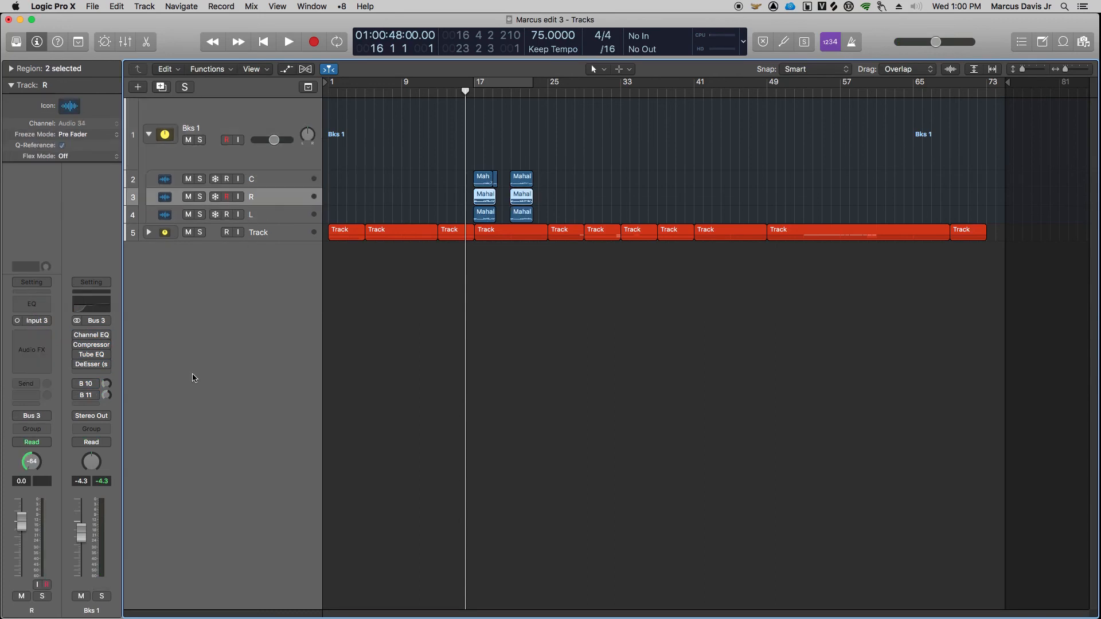
alt+click(33, 462)
click(283, 217)
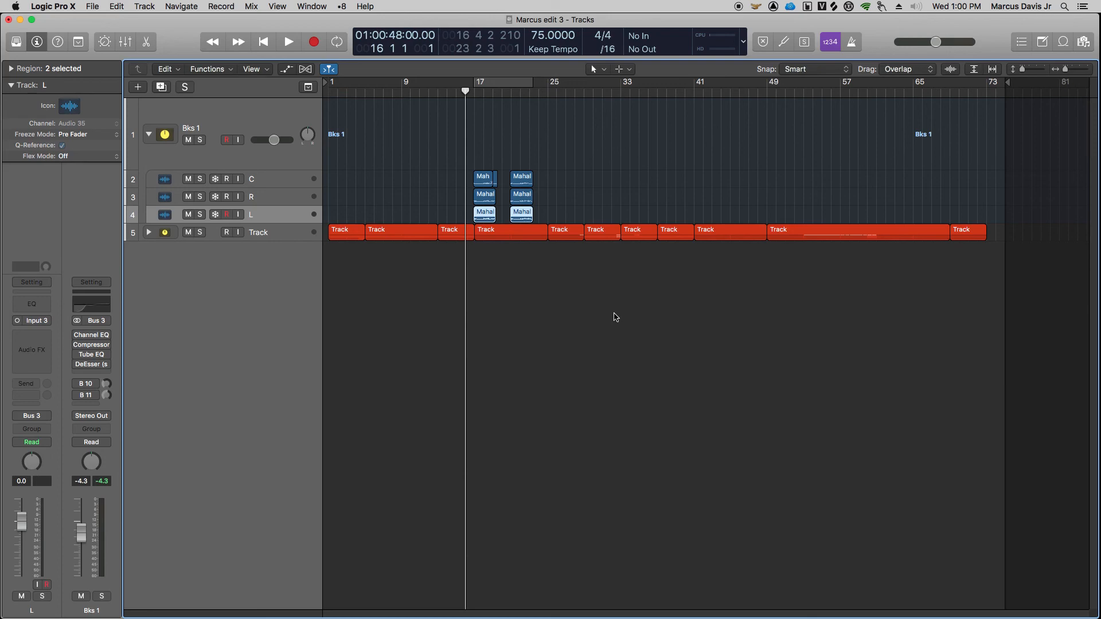
key(space)
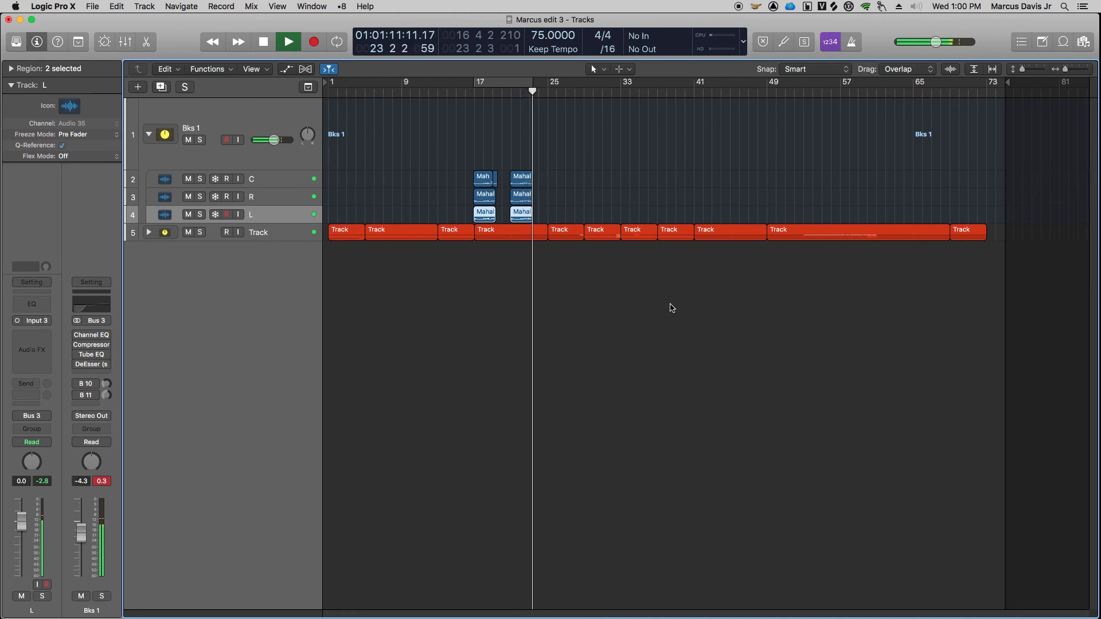
key(space)
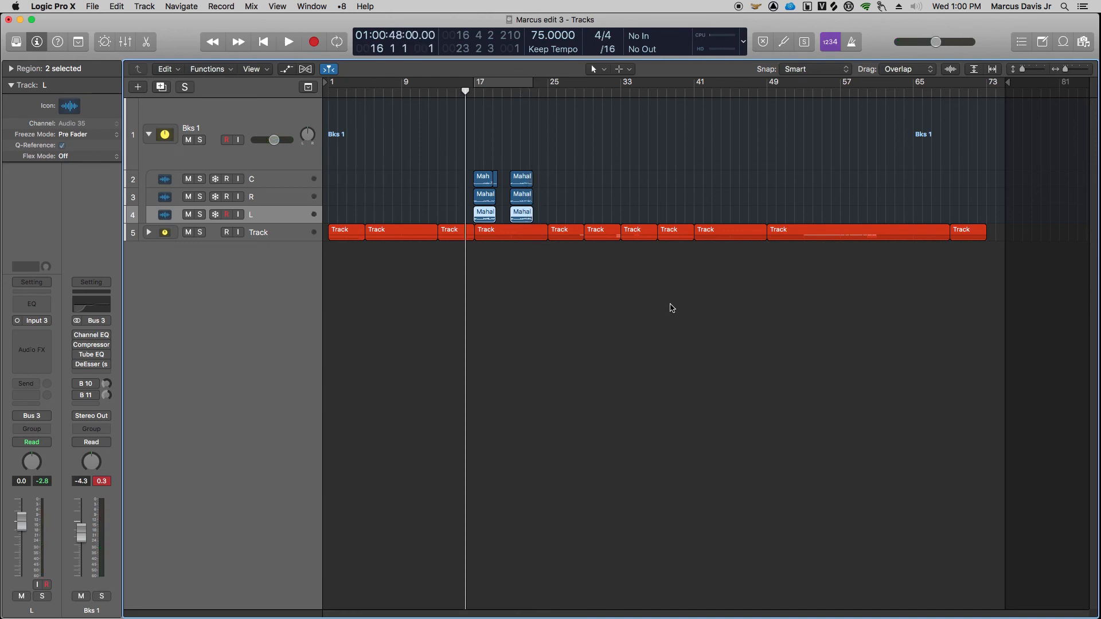